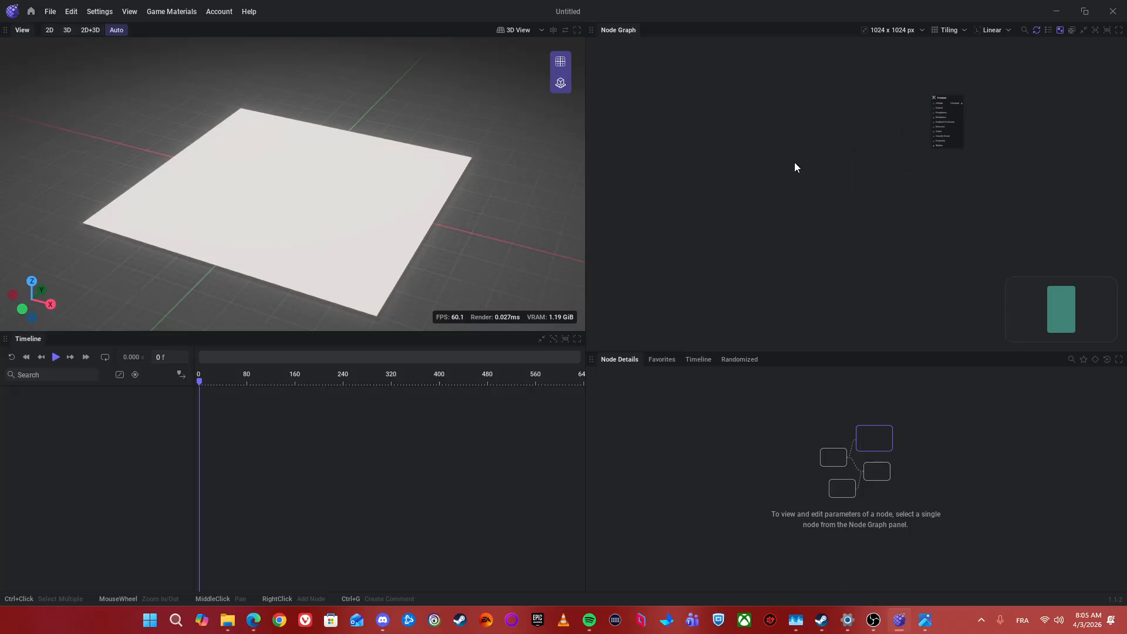
# - Add a Geo Shapes node to the empty area of the node graph, away from the Renderer node
pyautogui.scroll(3, 956, 112)
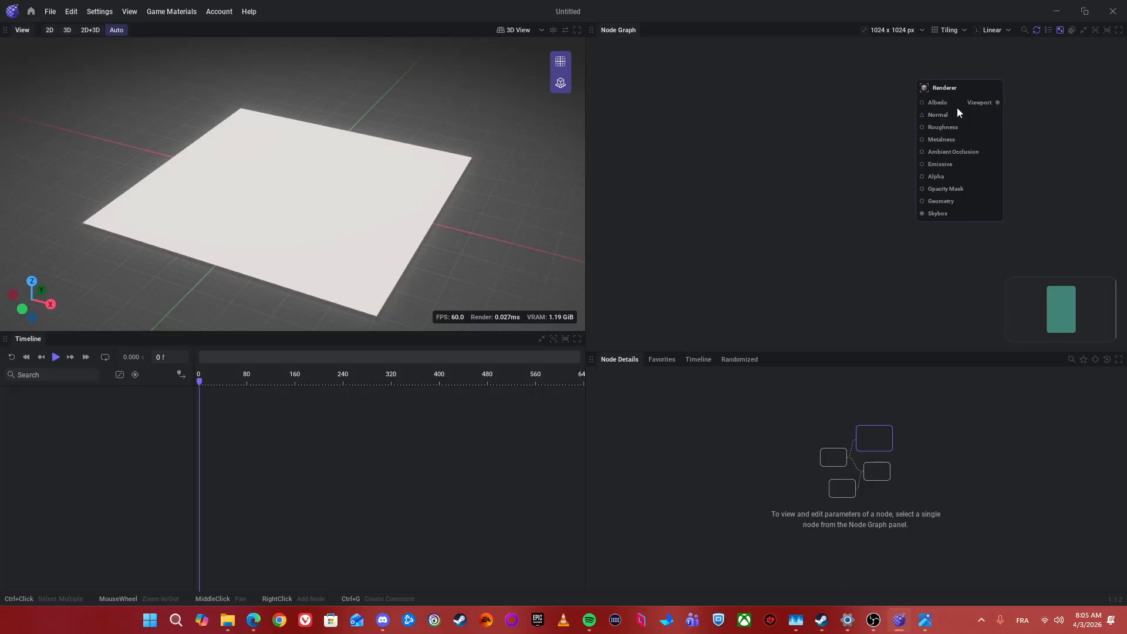
pyautogui.moveTo(798, 159); pyautogui.dragTo(867, 185)
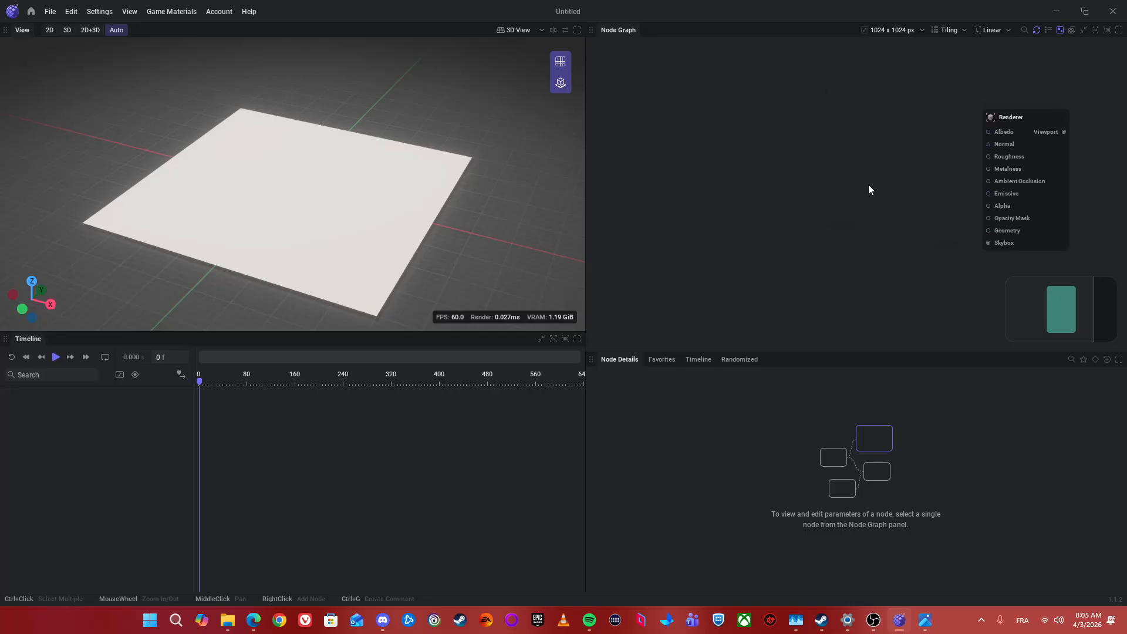
pyautogui.scroll(-2, 851, 203)
pyautogui.moveTo(794, 132); pyautogui.dragTo(825, 113)
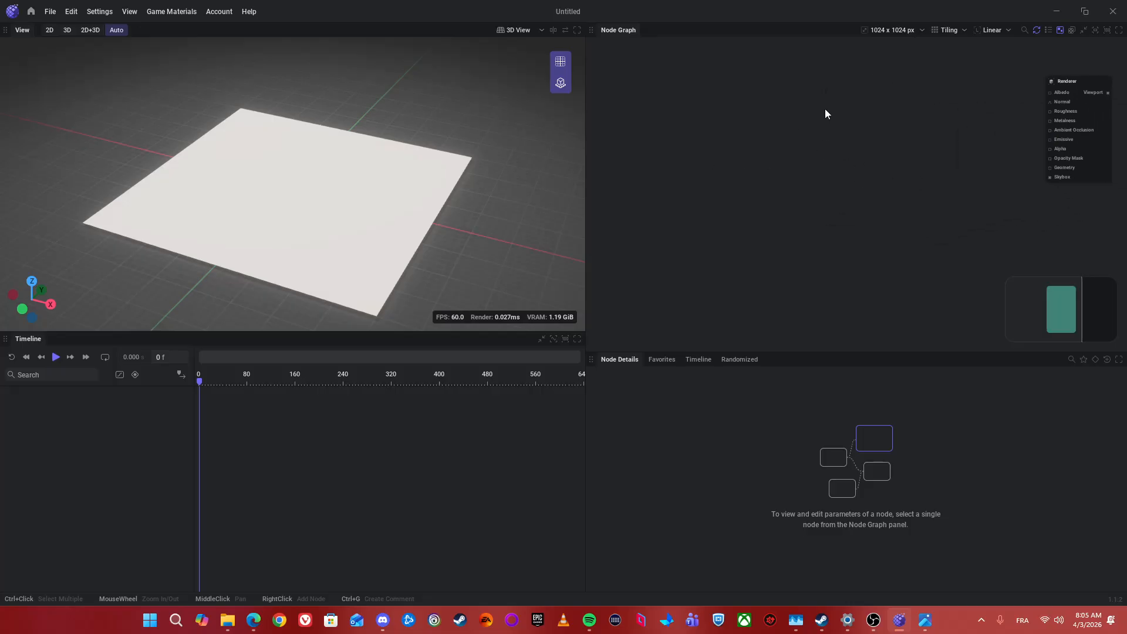
pyautogui.rightClick(712, 107)
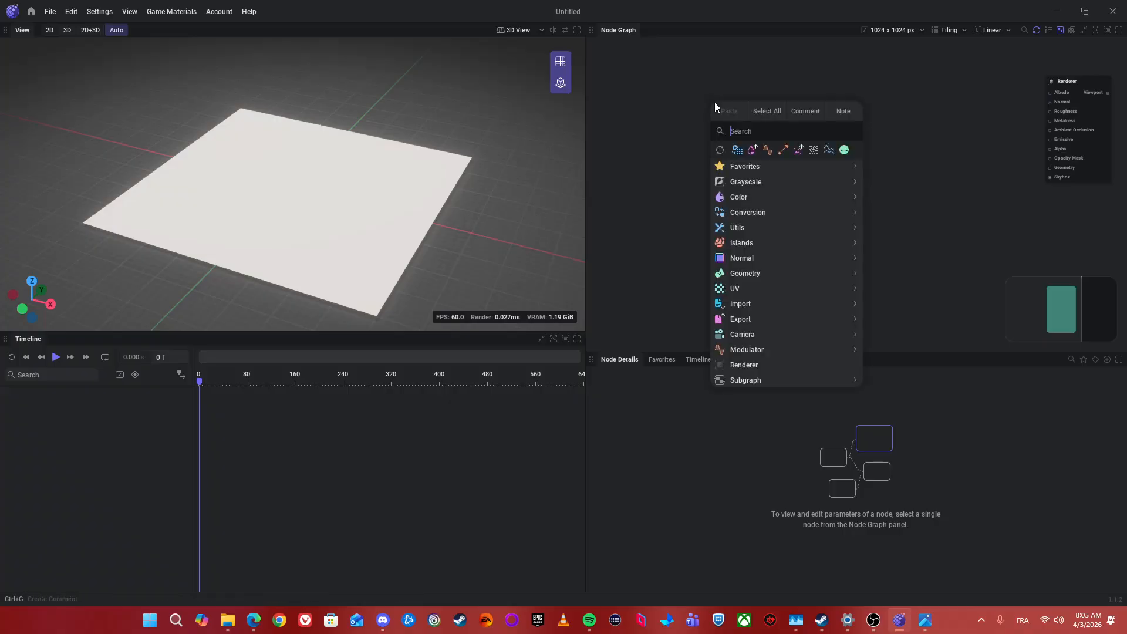
pyautogui.write('Geo')
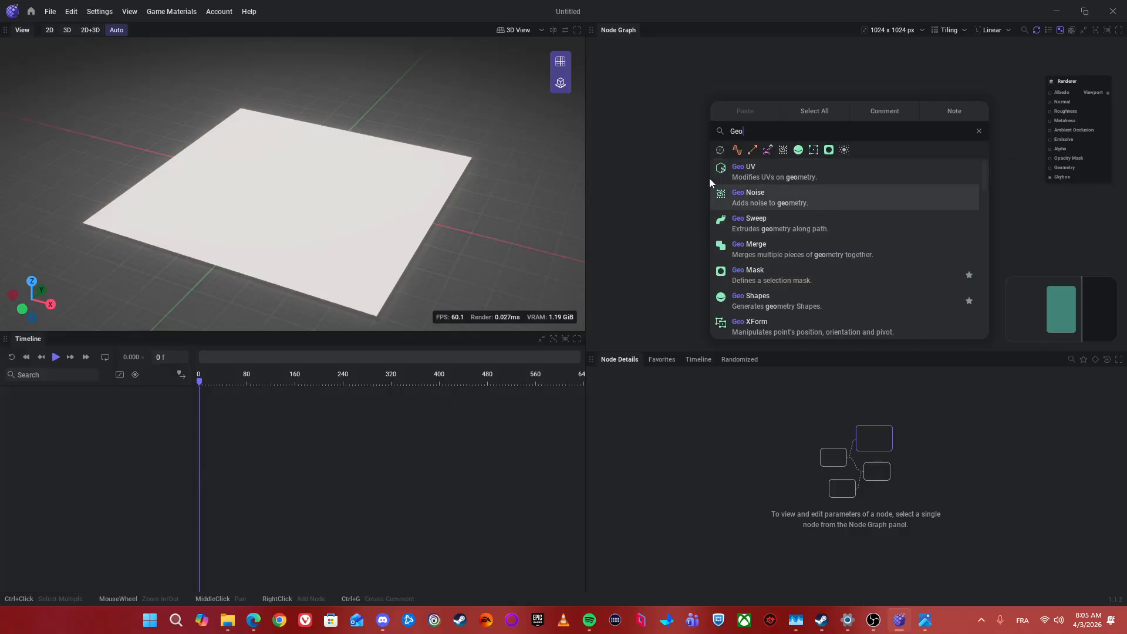
pyautogui.scroll(-3, 745, 242)
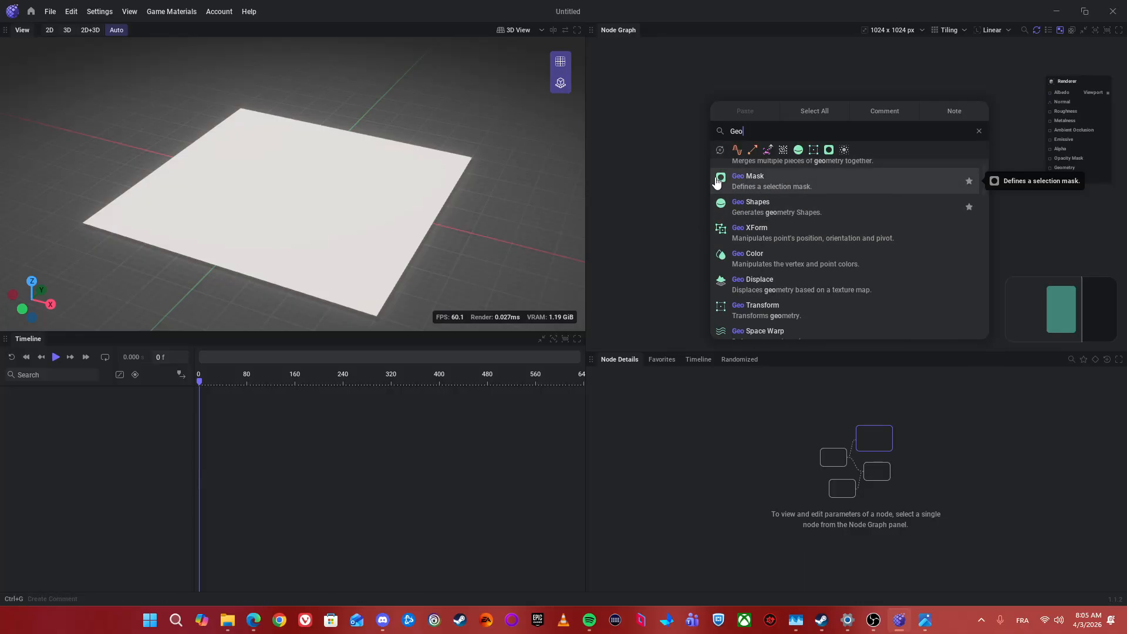
pyautogui.scroll(3, 740, 196)
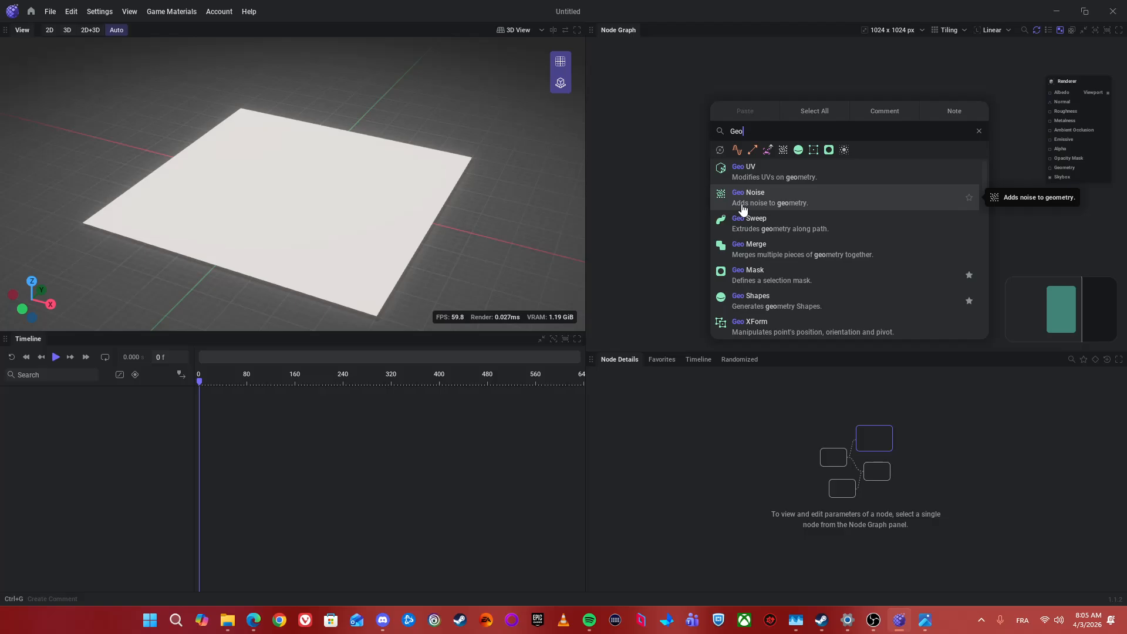
pyautogui.write('Sha')
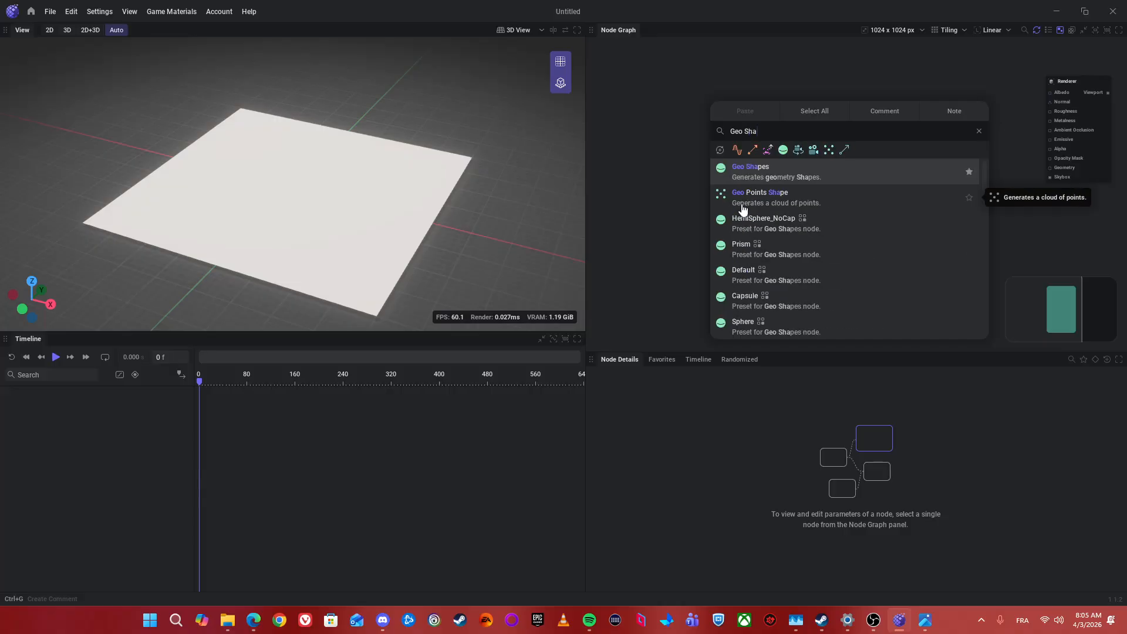
pyautogui.click(766, 168)
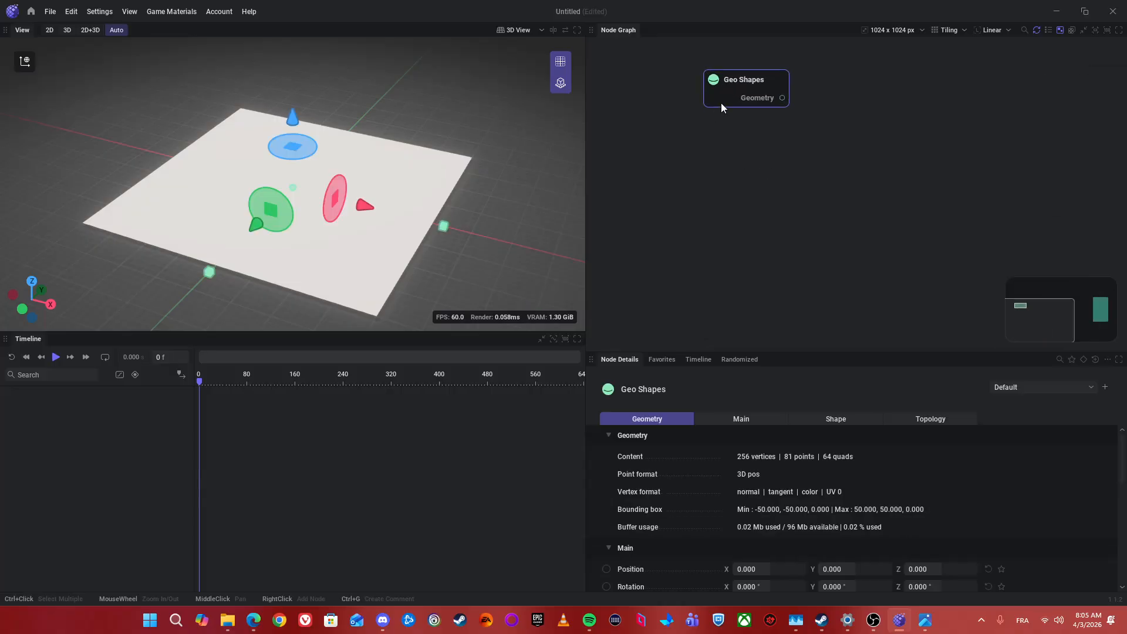
# - Preview the Geo Shapes node's own geometry in the 3D view
pyautogui.doubleClick(739, 81)
pyautogui.moveTo(848, 164); pyautogui.dragTo(808, 150)
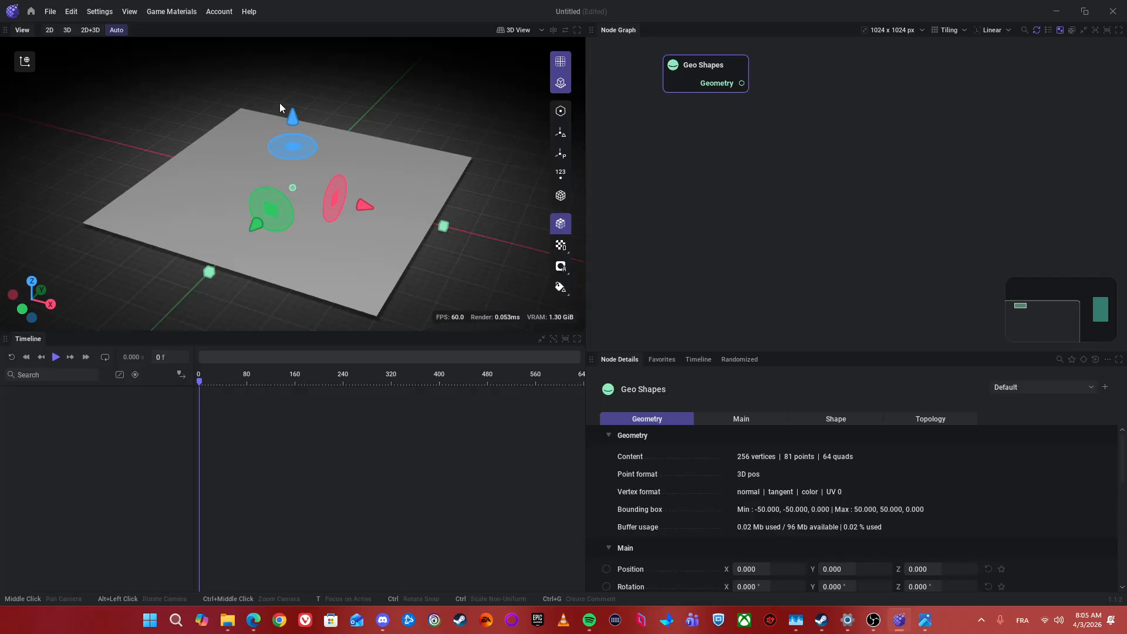
pyautogui.moveTo(763, 207); pyautogui.dragTo(813, 211)
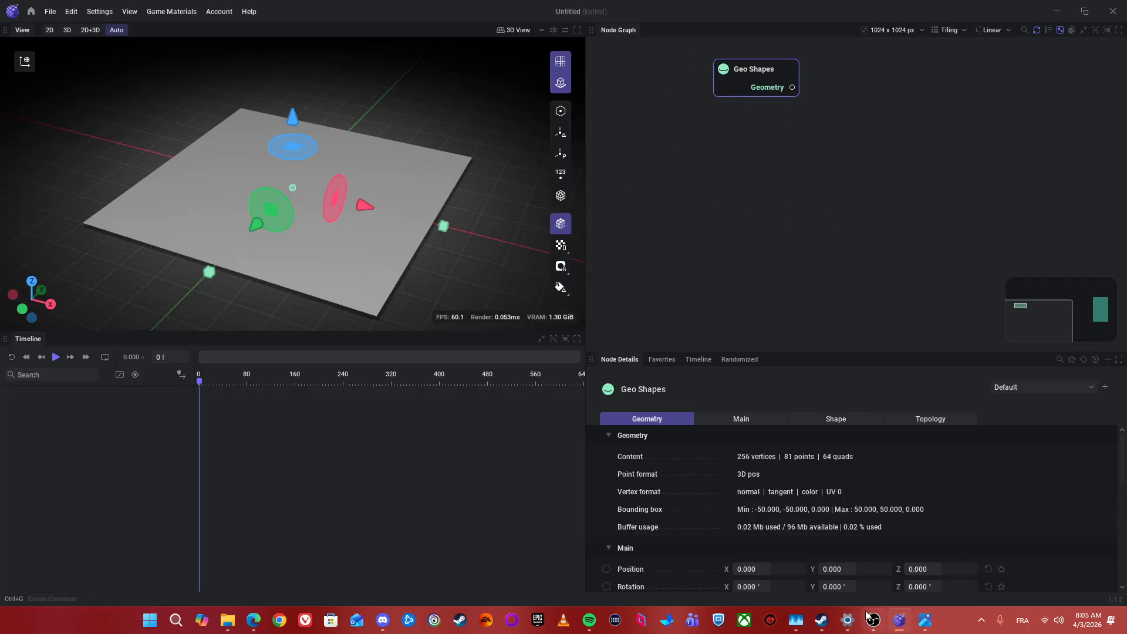
# - Change the Geo Shapes node's shape to Sphere
pyautogui.scroll(-2, 749, 515)
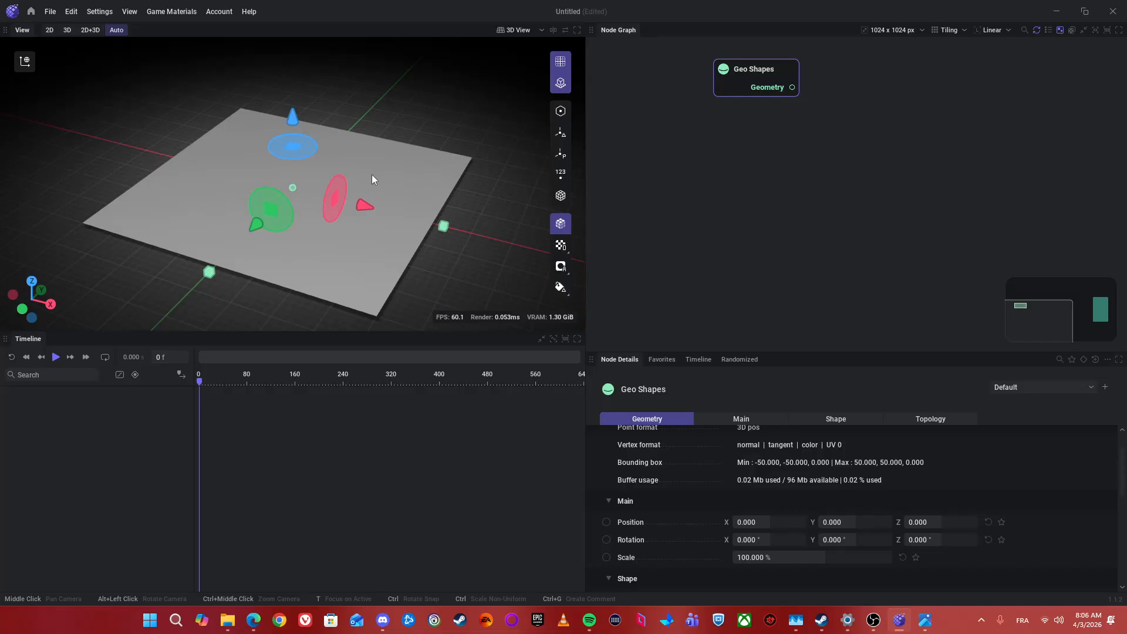
pyautogui.scroll(-2, 836, 428)
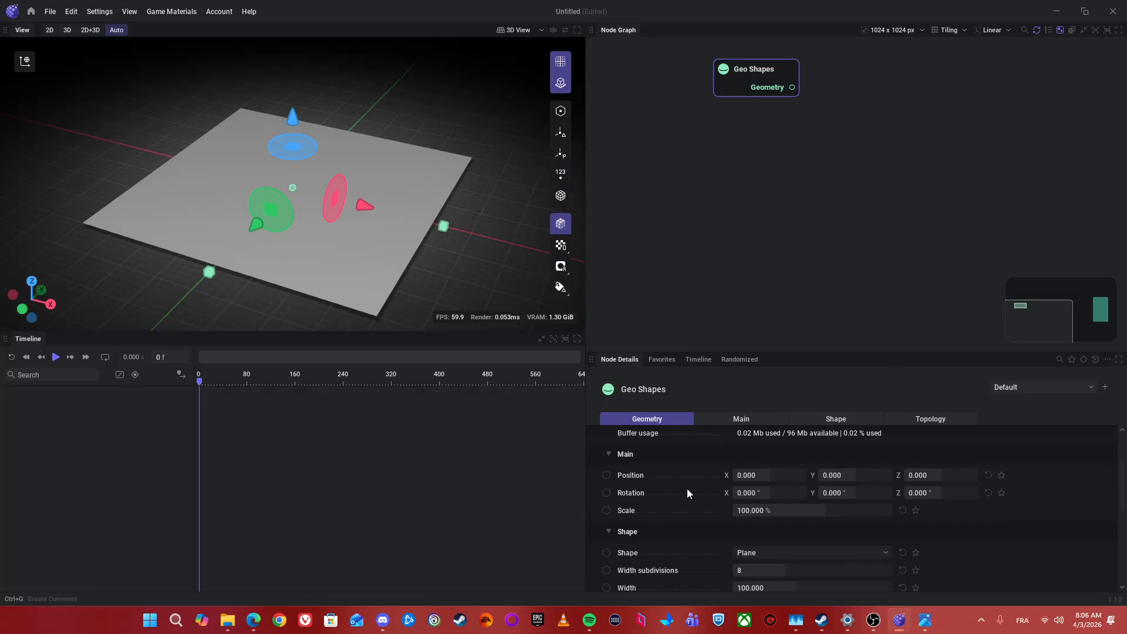
pyautogui.scroll(-4, 688, 492)
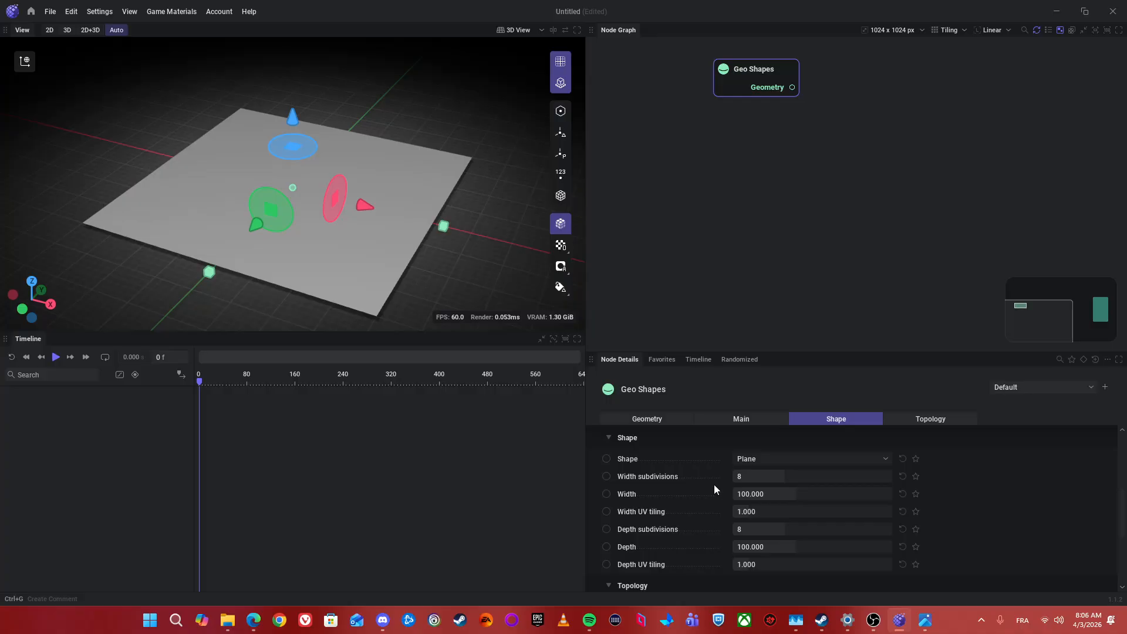
pyautogui.click(762, 464)
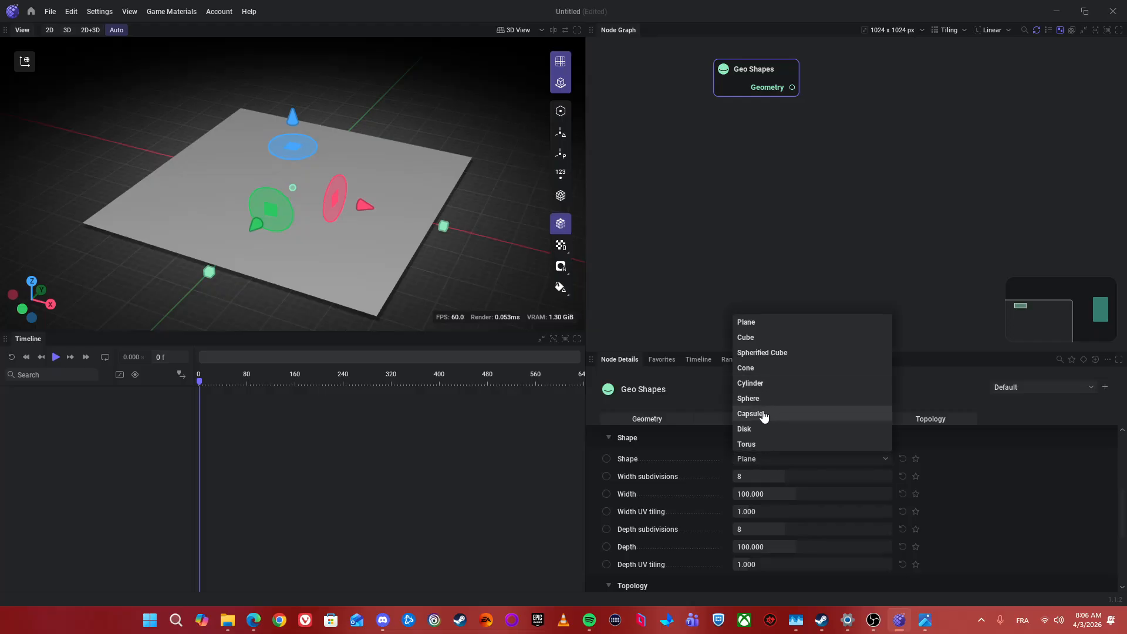
pyautogui.click(751, 402)
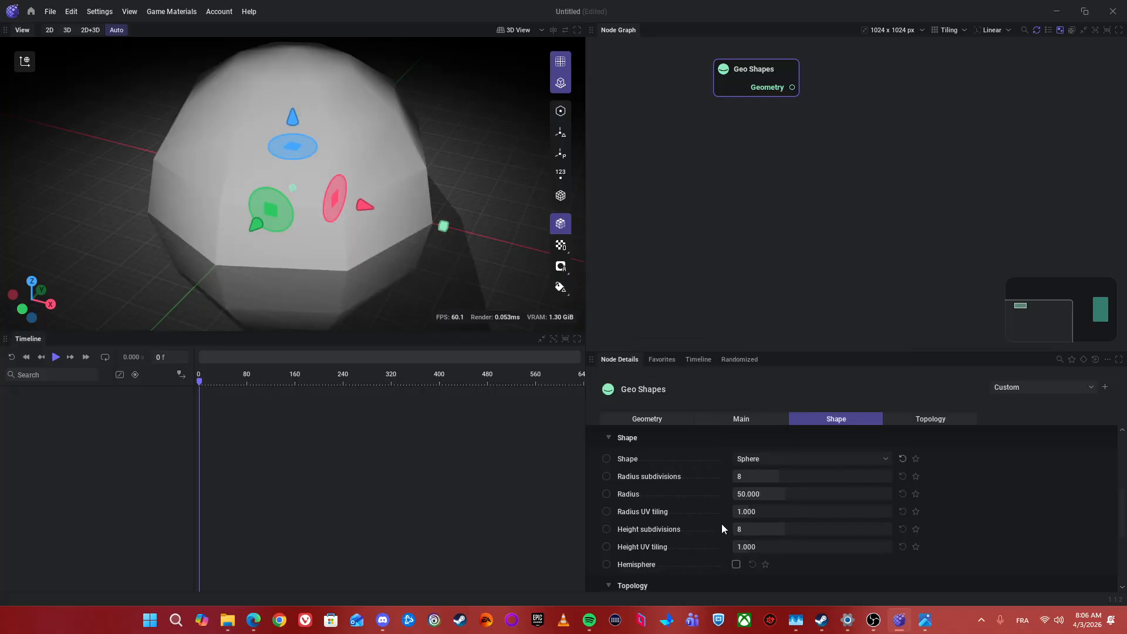
# - Set the sphere's radius to 150
pyautogui.scroll(-3, 721, 524)
pyautogui.scroll(3, 710, 522)
pyautogui.moveTo(311, 207)
pyautogui.mouseDown()
pyautogui.moveTo(434, 47)
pyautogui.moveTo(399, 170)
pyautogui.moveTo(499, 153)
pyautogui.moveTo(680, 179)
pyautogui.moveTo(310, 206)
pyautogui.mouseUp()
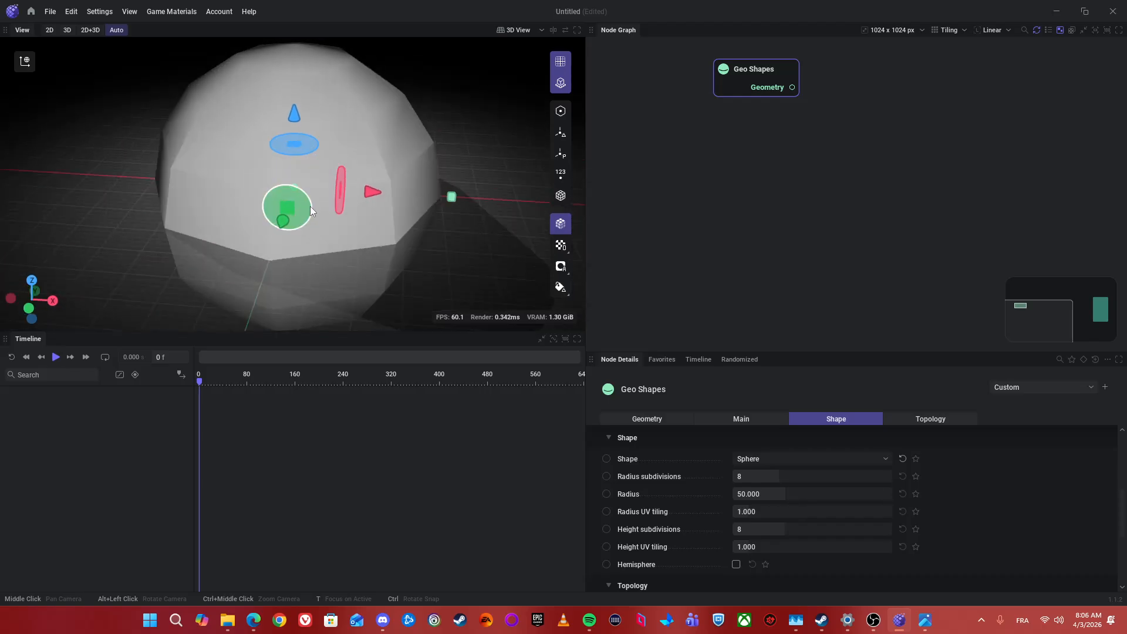
pyautogui.click(777, 498)
pyautogui.write('150')
pyautogui.press('Return')
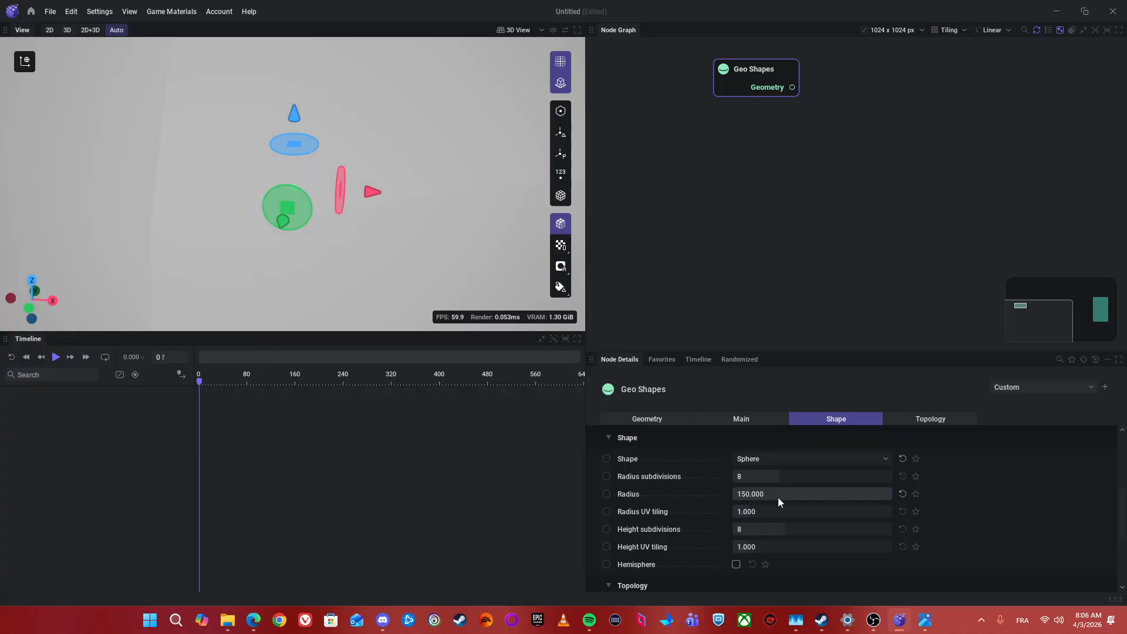
# - Set the sphere's radius to 250
pyautogui.scroll(-5, 432, 165)
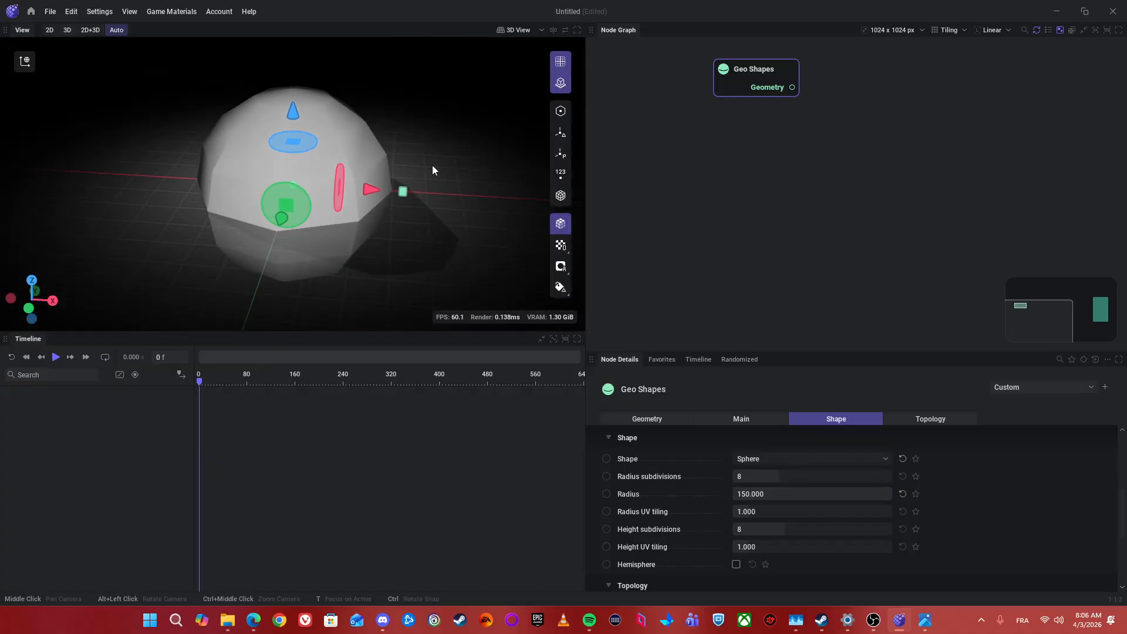
pyautogui.click(784, 499)
pyautogui.write('250')
pyautogui.press('Return')
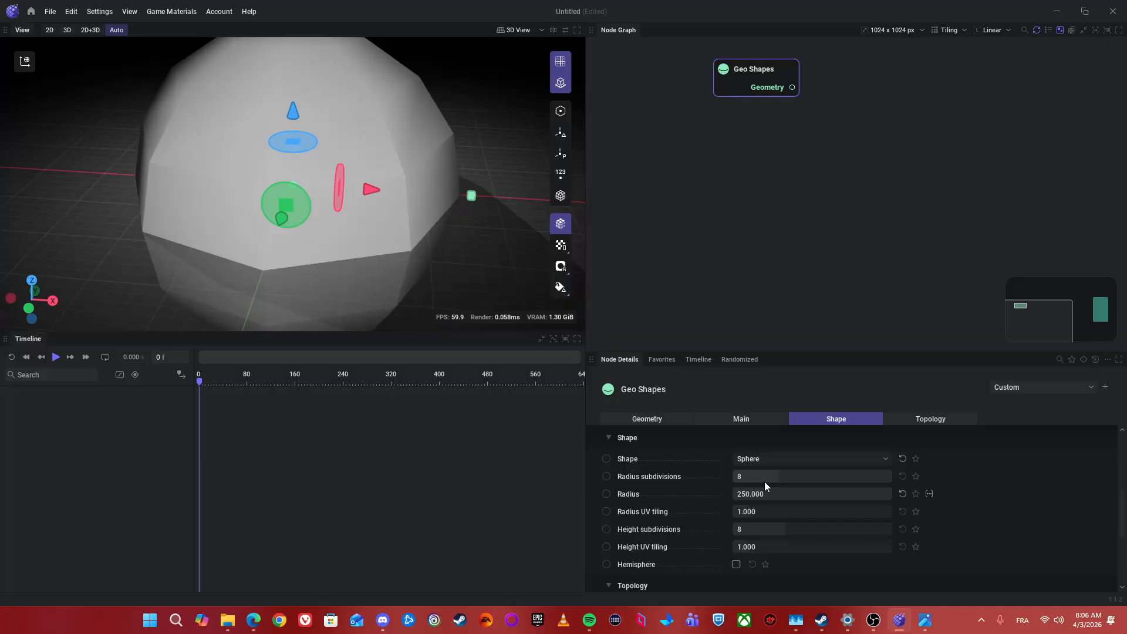
# - Set both the radius subdivisions and the height subdivisions of the sphere to 32
pyautogui.click(770, 477)
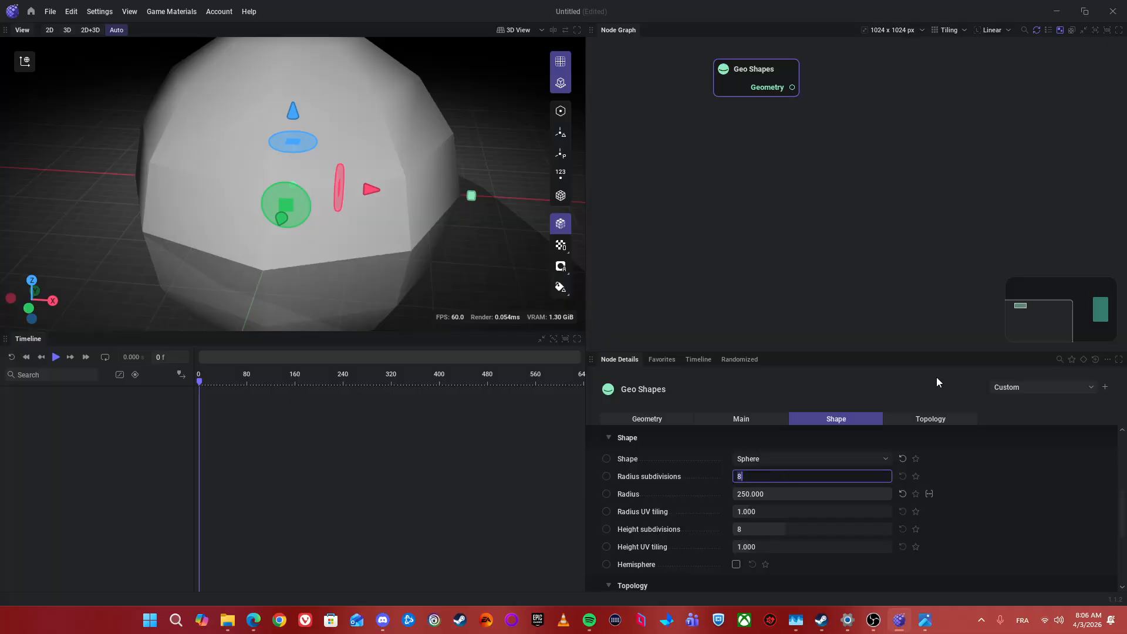
pyautogui.write('32')
pyautogui.press('Return')
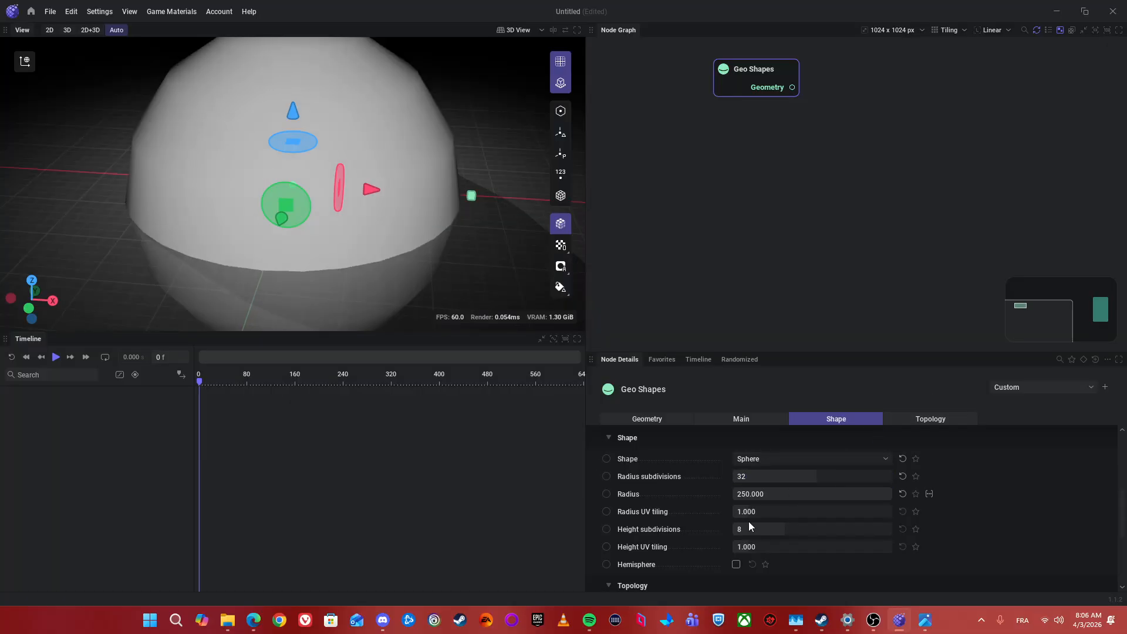
pyautogui.click(774, 529)
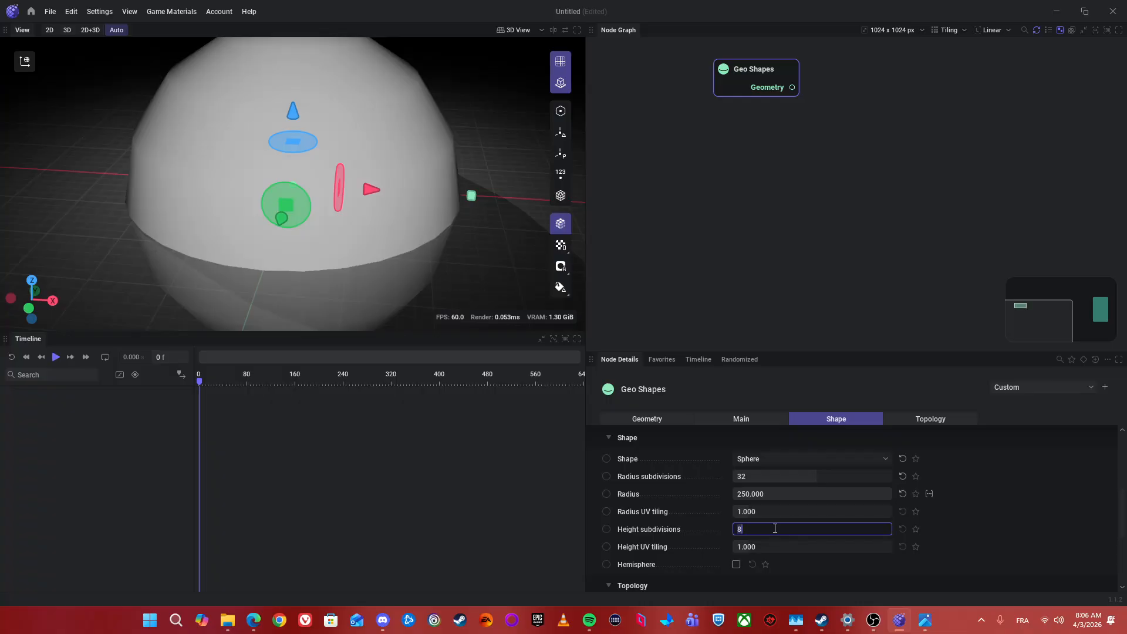
pyautogui.write('32')
pyautogui.press('Return')
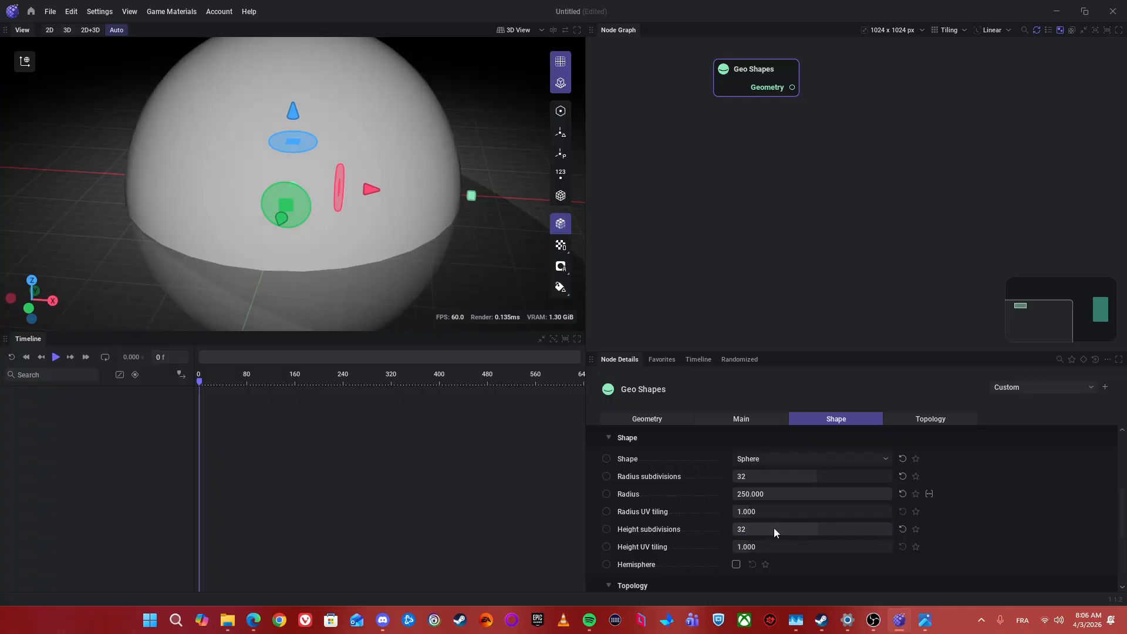
# - Turn the sphere into a half dome by enabling the Hemisphere option
pyautogui.moveTo(249, 258); pyautogui.dragTo(354, 256)
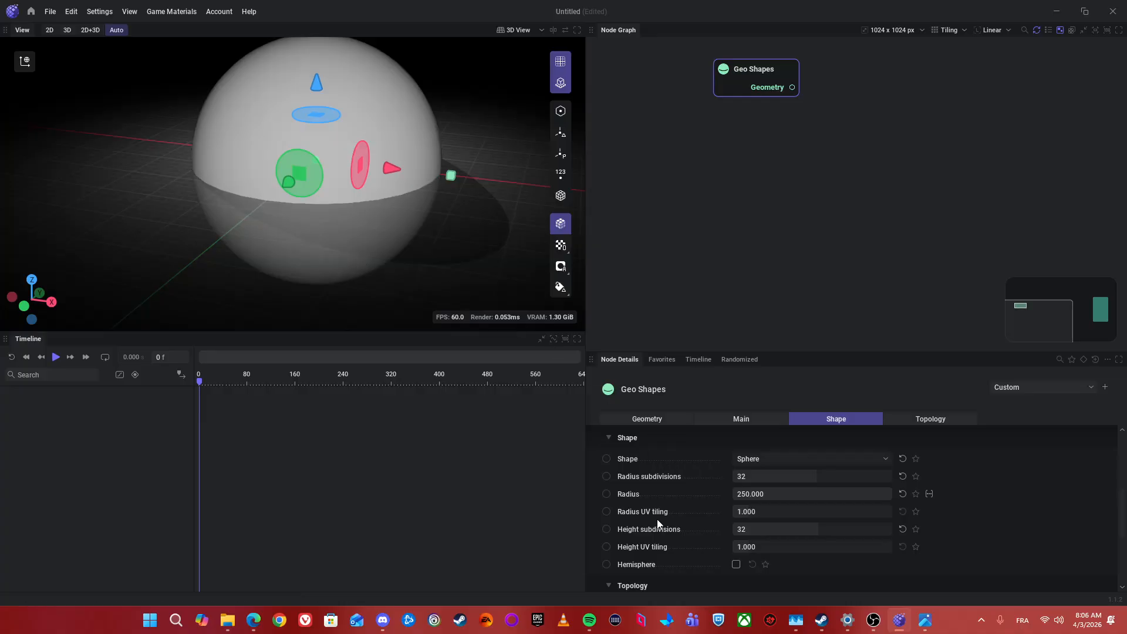
pyautogui.scroll(-2, 675, 528)
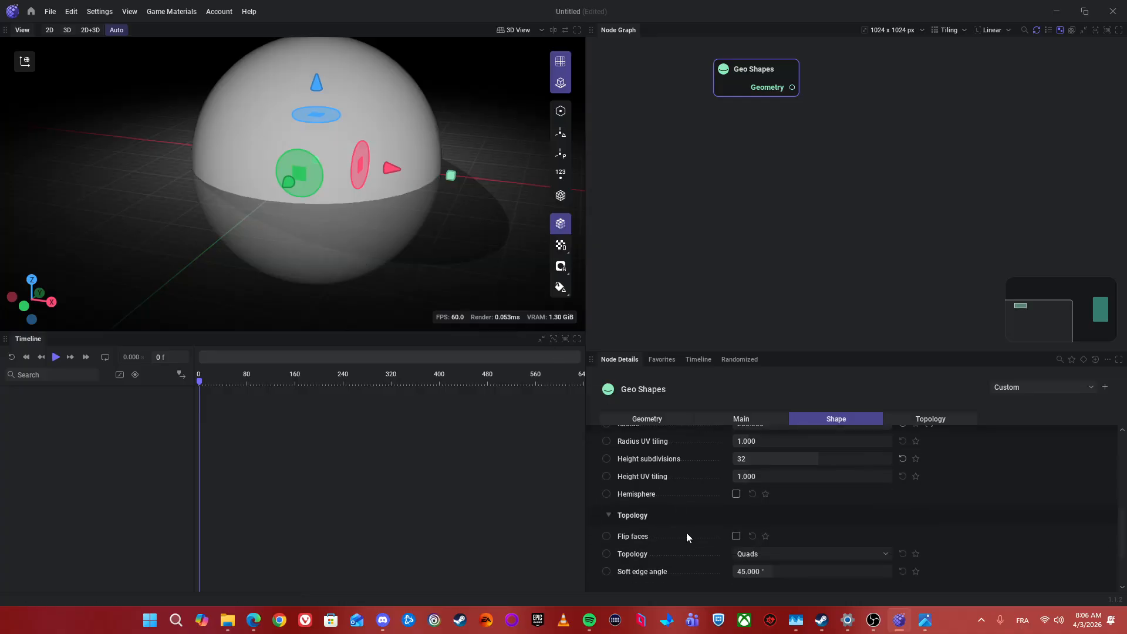
pyautogui.click(736, 494)
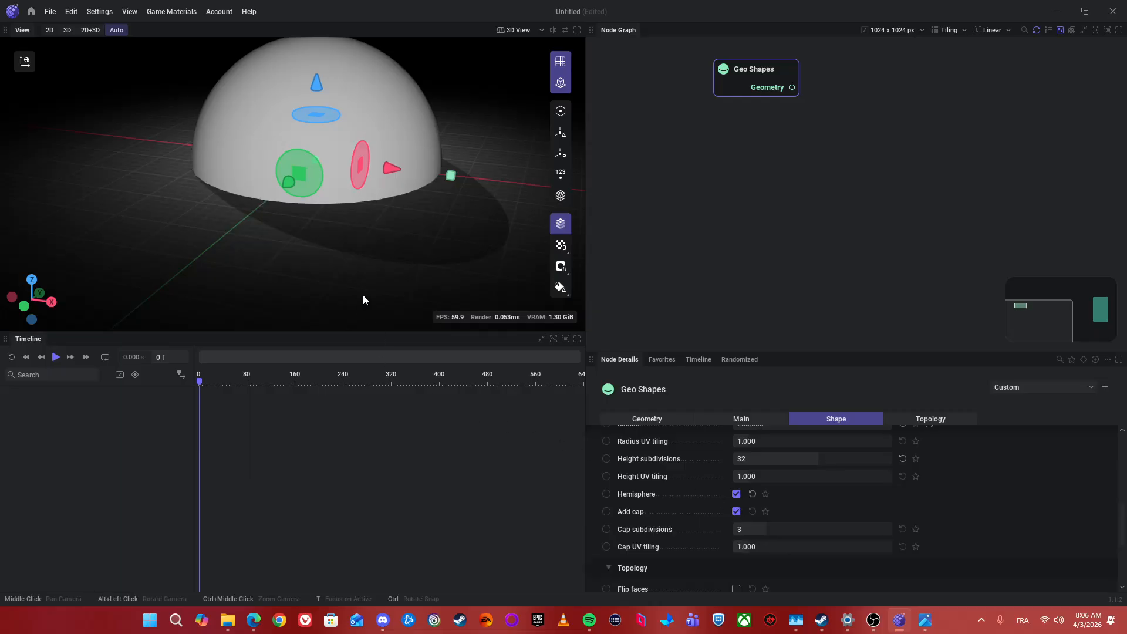
# - Show the wireframe overlay on the hemisphere and view its capped underside
pyautogui.moveTo(362, 294); pyautogui.dragTo(355, 99)
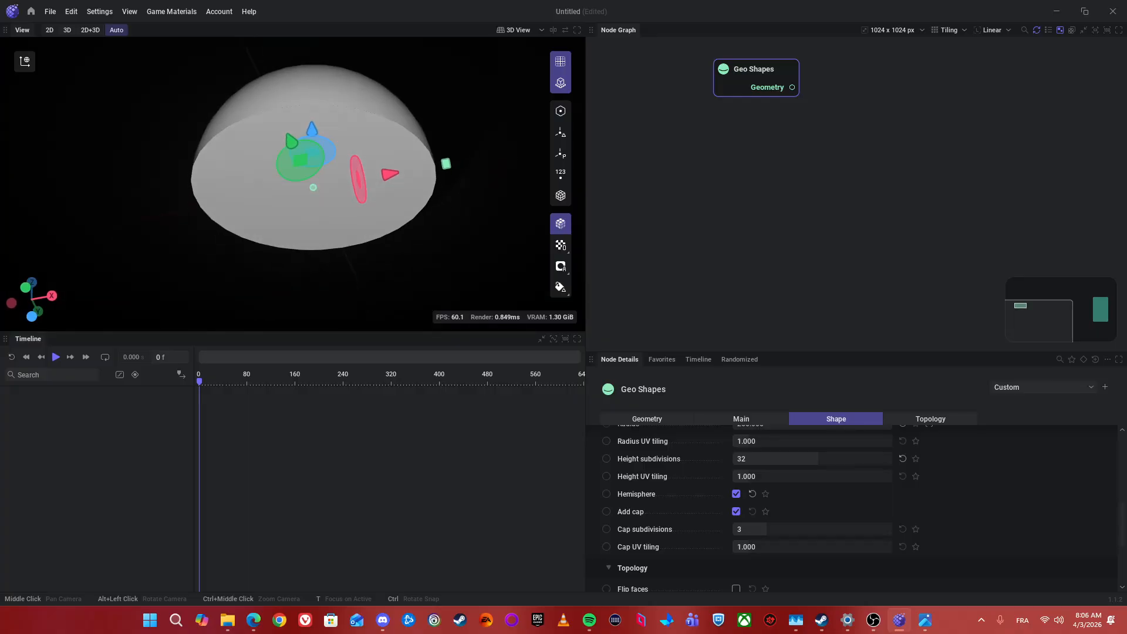
pyautogui.click(561, 196)
pyautogui.moveTo(443, 219); pyautogui.dragTo(405, 220)
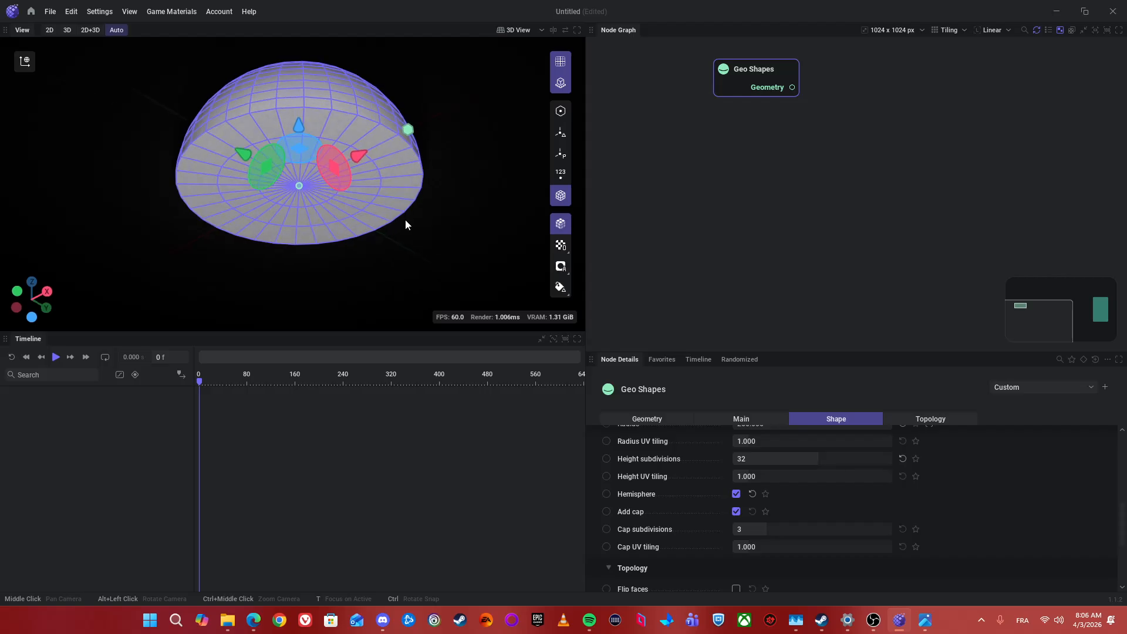
# - Remove the cap from the hemisphere's base and inspect its open inside
pyautogui.click(737, 513)
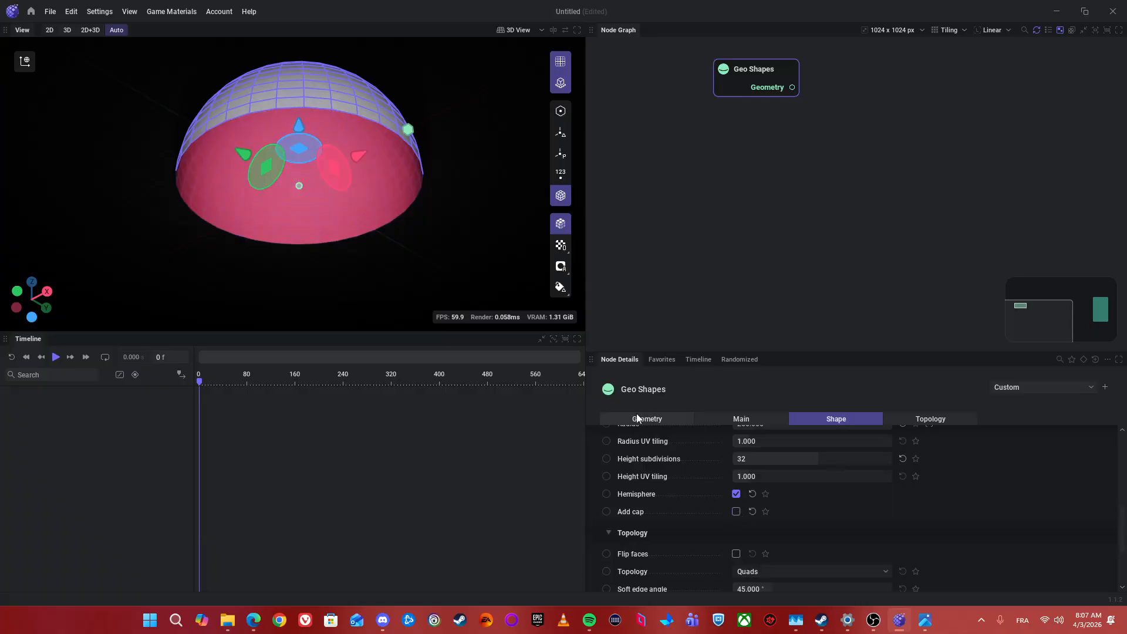
pyautogui.moveTo(434, 223); pyautogui.dragTo(361, 170)
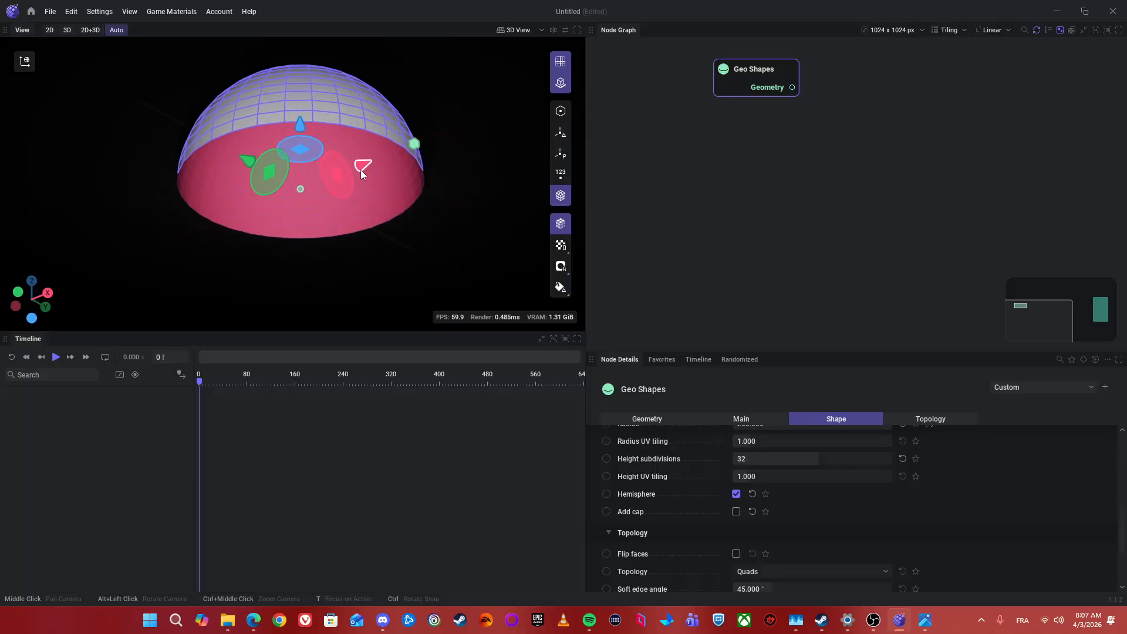
pyautogui.scroll(2, 378, 172)
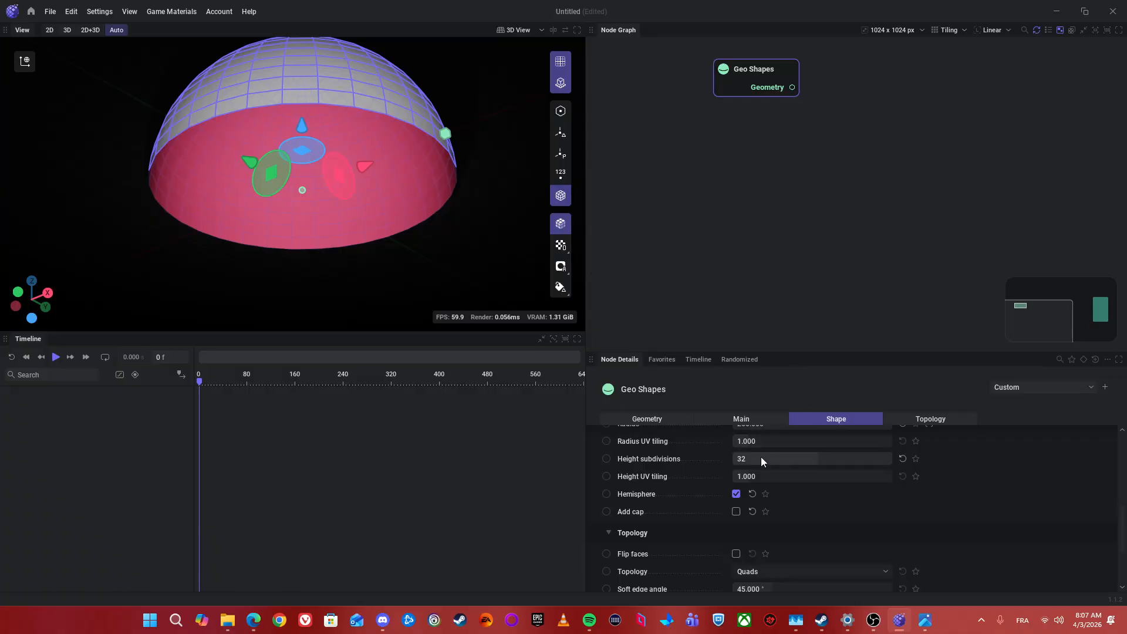
# - Save the current uncapped dome settings of the Geo Shapes node as a new preset named "Hemisphere"
pyautogui.moveTo(430, 198); pyautogui.dragTo(448, 258)
pyautogui.moveTo(305, 296); pyautogui.dragTo(241, 272)
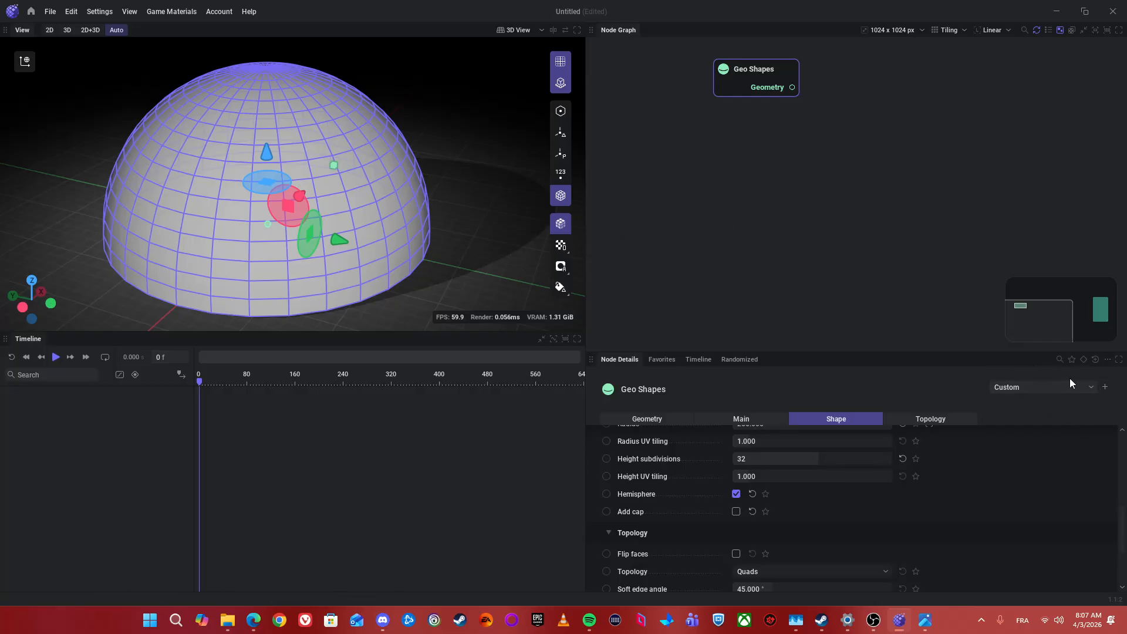
pyautogui.moveTo(522, 233); pyautogui.dragTo(435, 235)
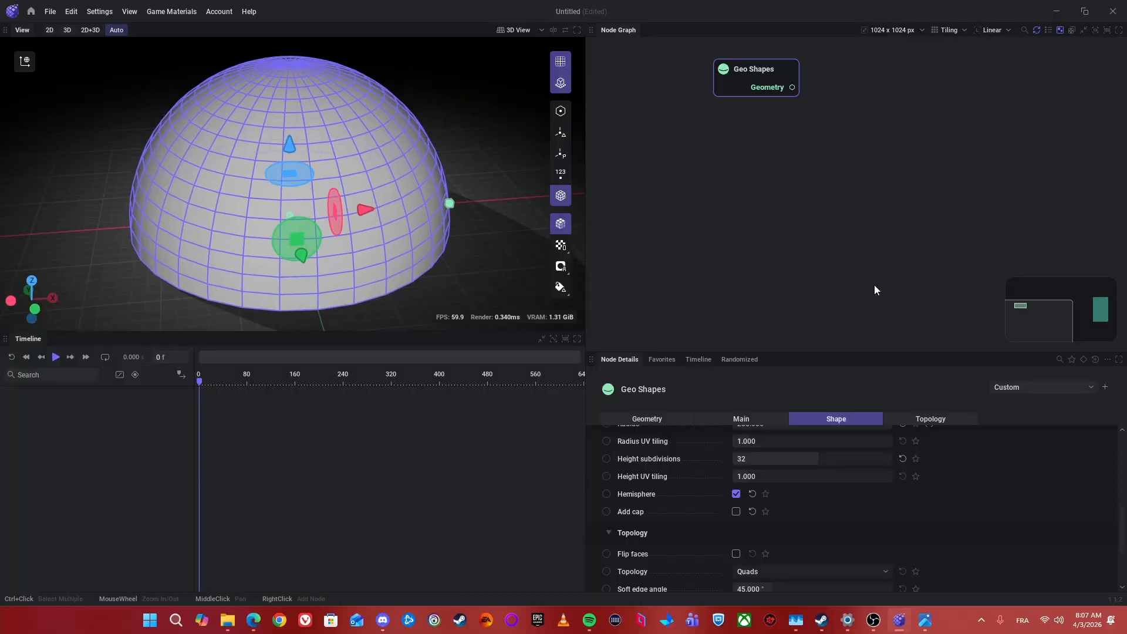
pyautogui.click(1107, 390)
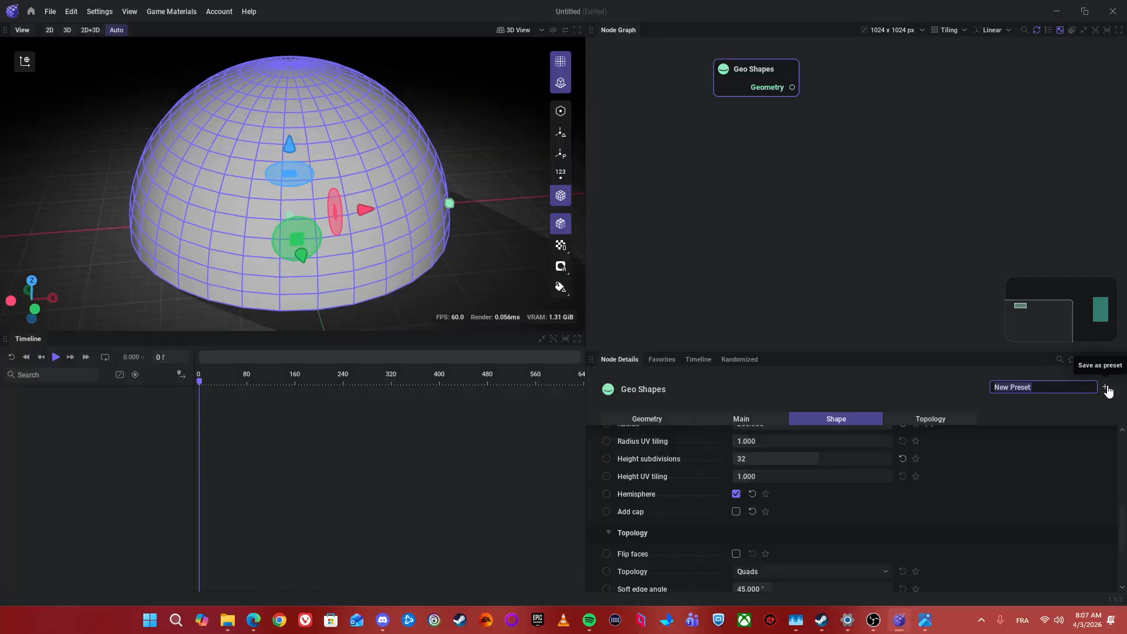
pyautogui.write('Hemisphere')
pyautogui.click(1107, 390)
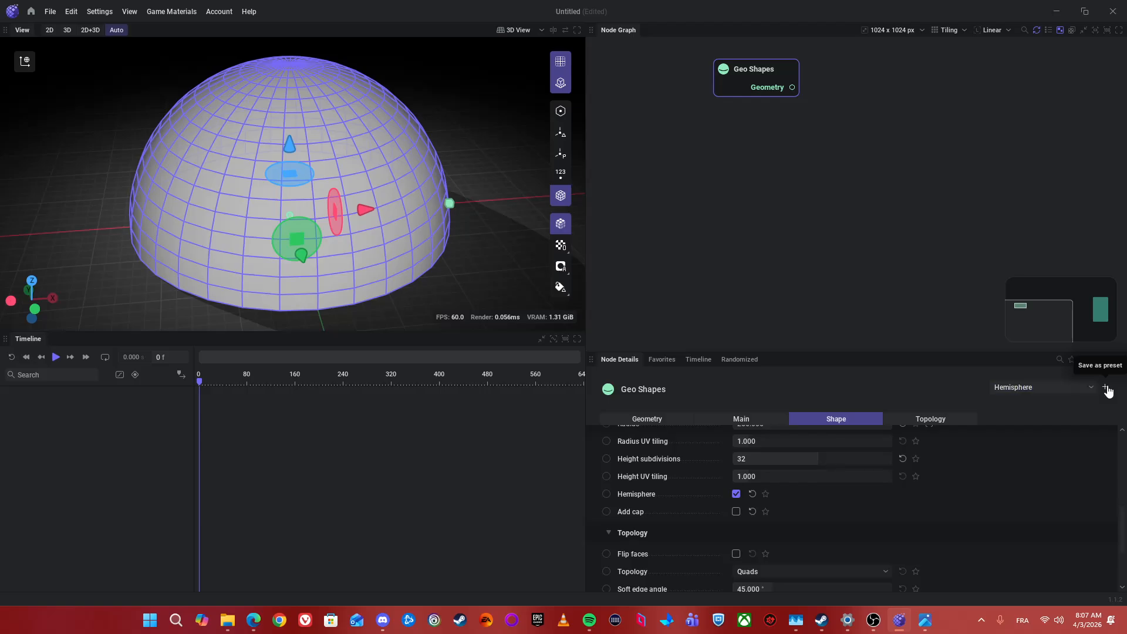
# - Try the Prism preset on the Geo Shapes node and inspect the shape from closer up
pyautogui.click(1066, 387)
pyautogui.click(1006, 478)
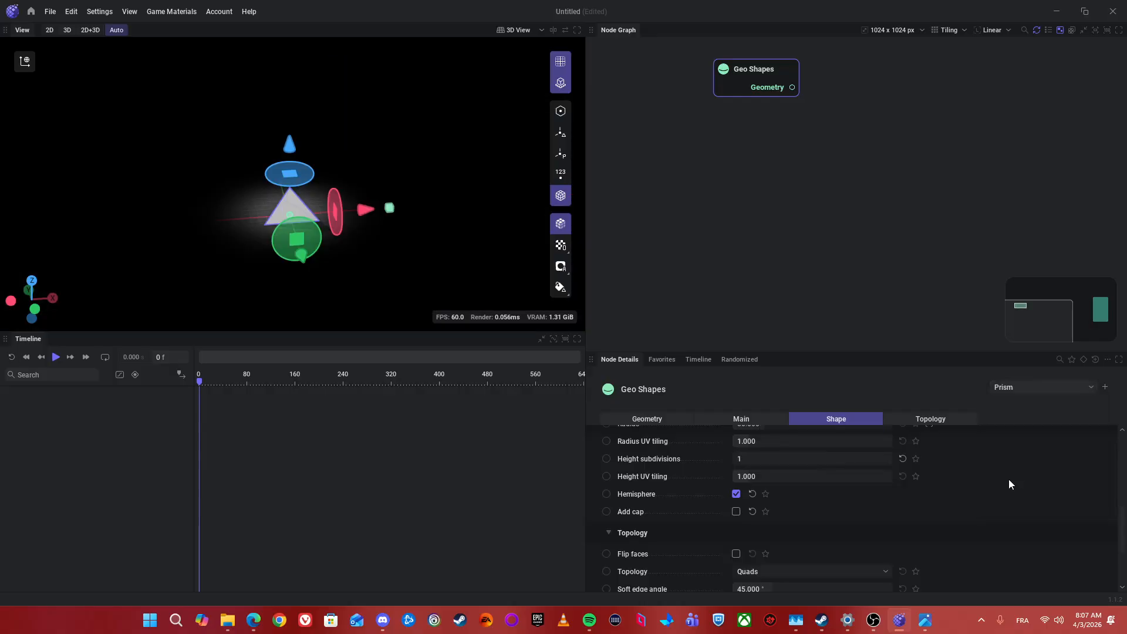
pyautogui.scroll(8, 378, 214)
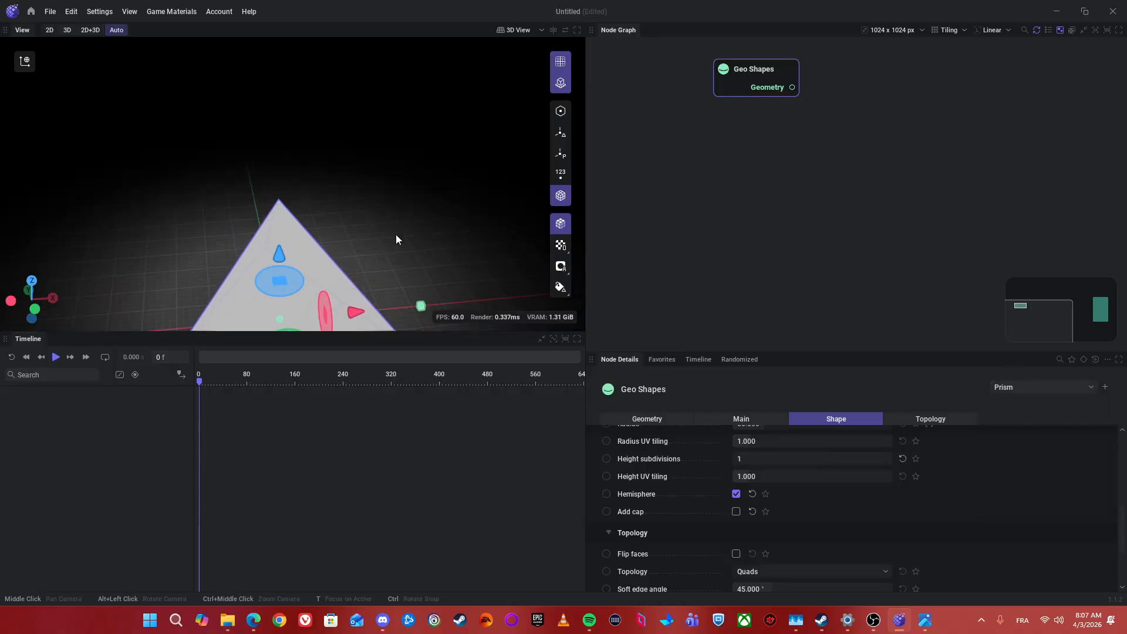
pyautogui.moveTo(397, 236)
pyautogui.mouseDown()
pyautogui.moveTo(405, 164)
pyautogui.moveTo(311, 194)
pyautogui.moveTo(294, 265)
pyautogui.moveTo(347, 158)
pyautogui.moveTo(317, 117)
pyautogui.moveTo(376, 229)
pyautogui.mouseUp()
# - Compare the saved Hemisphere preset with the HemiSphere_NoCap preset and look at the underside of the dome
pyautogui.click(1026, 387)
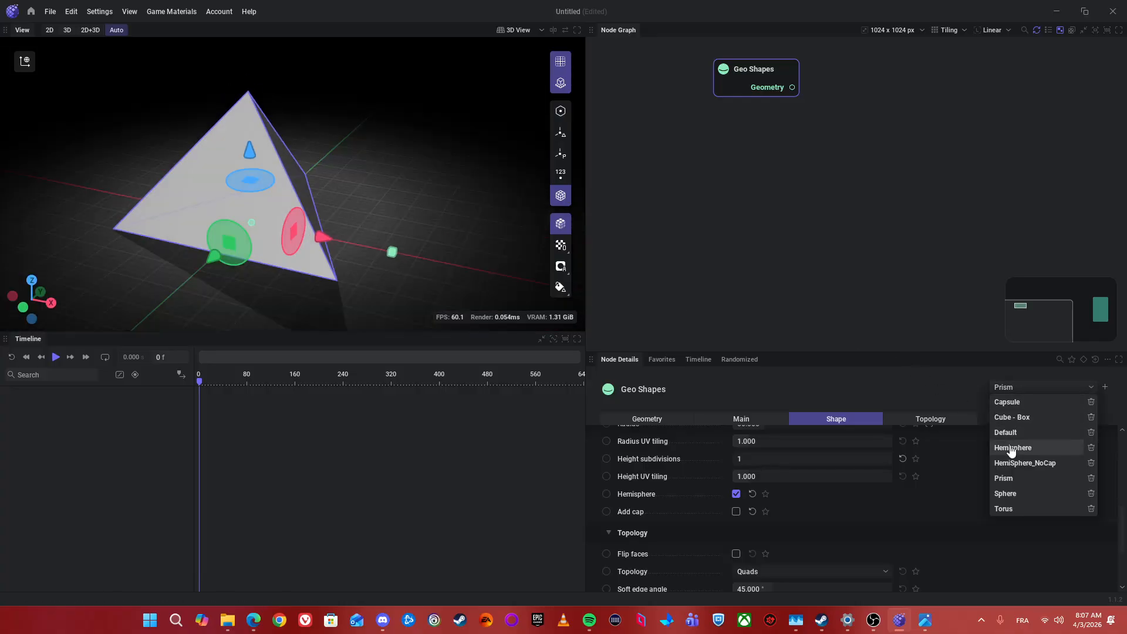
pyautogui.click(1007, 446)
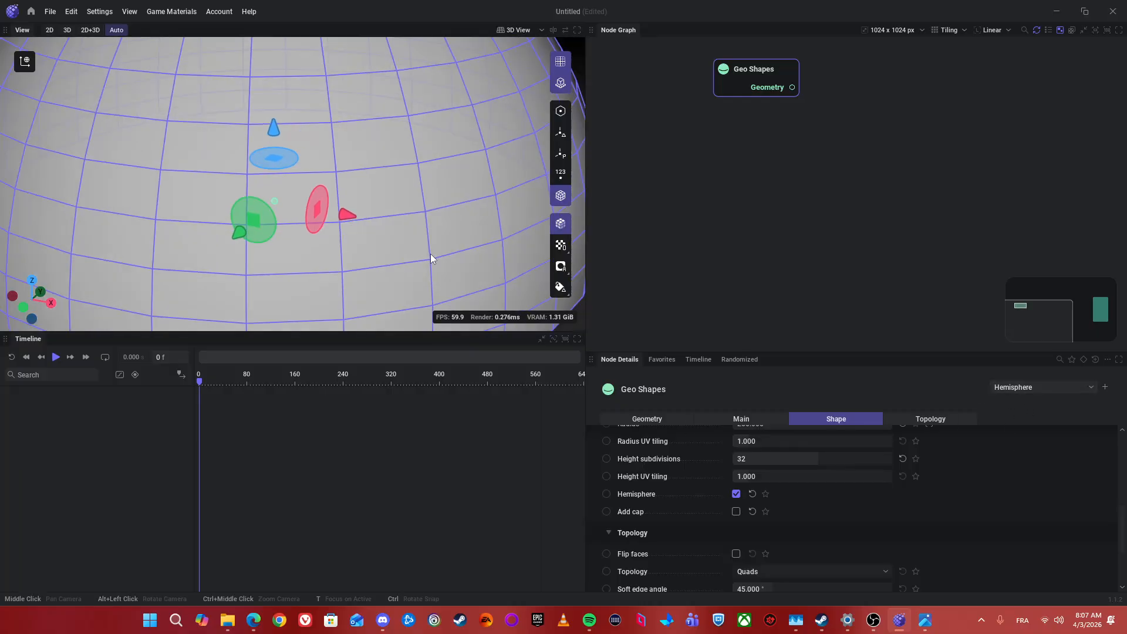
pyautogui.click(1035, 390)
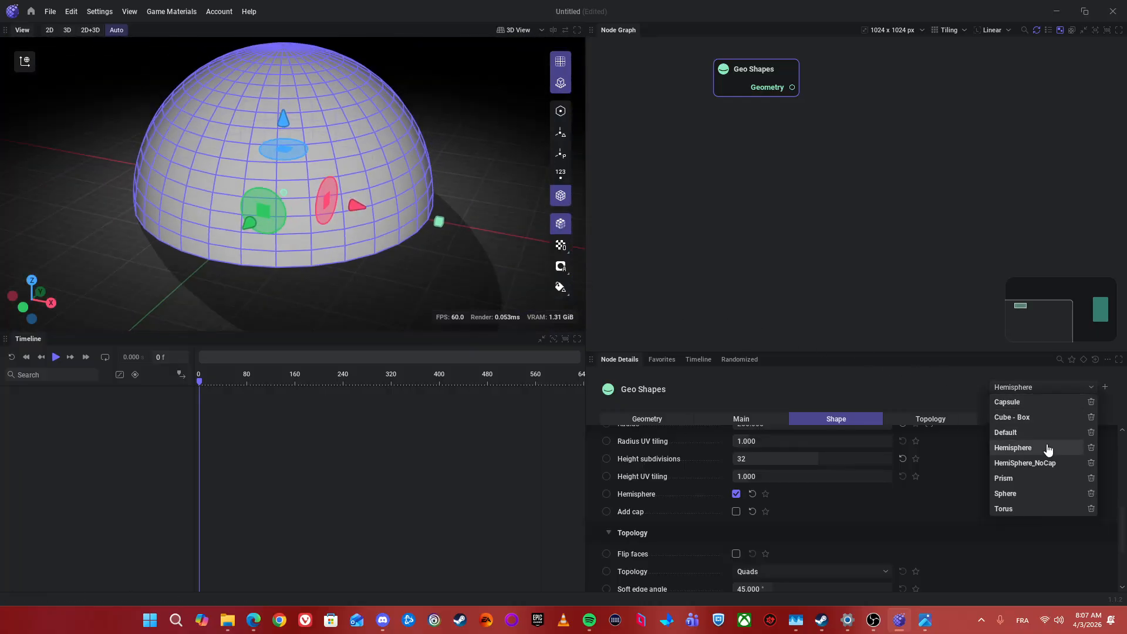
pyautogui.click(1039, 466)
pyautogui.moveTo(410, 247); pyautogui.dragTo(411, 138)
# - Switch the Geo Shapes node to the Torus preset and view the ring from above
pyautogui.click(1040, 387)
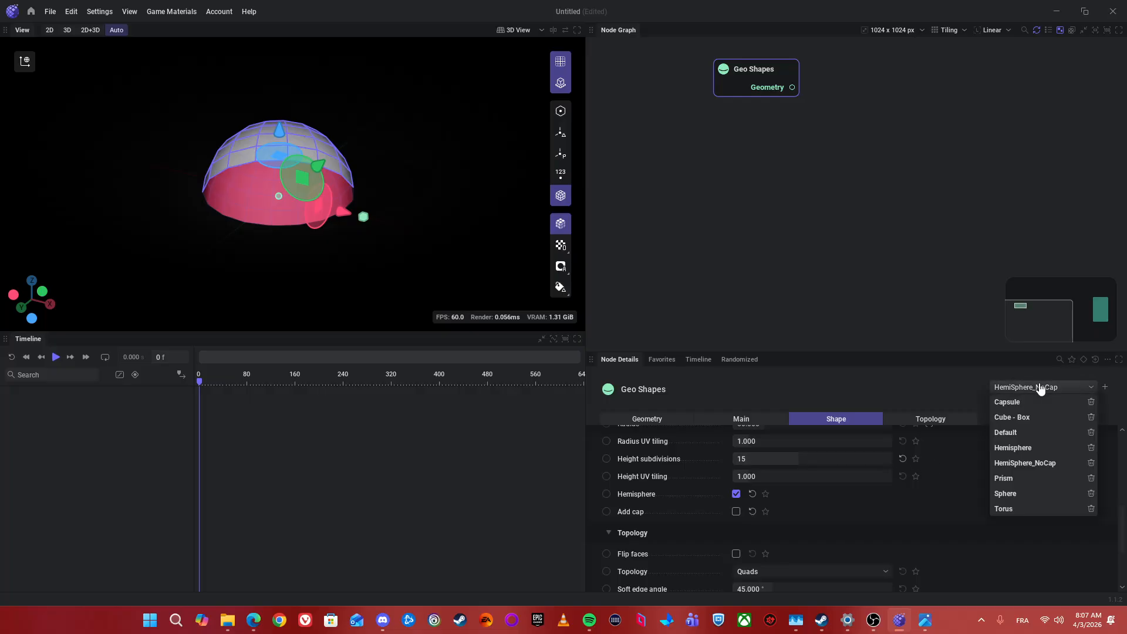
pyautogui.click(1005, 508)
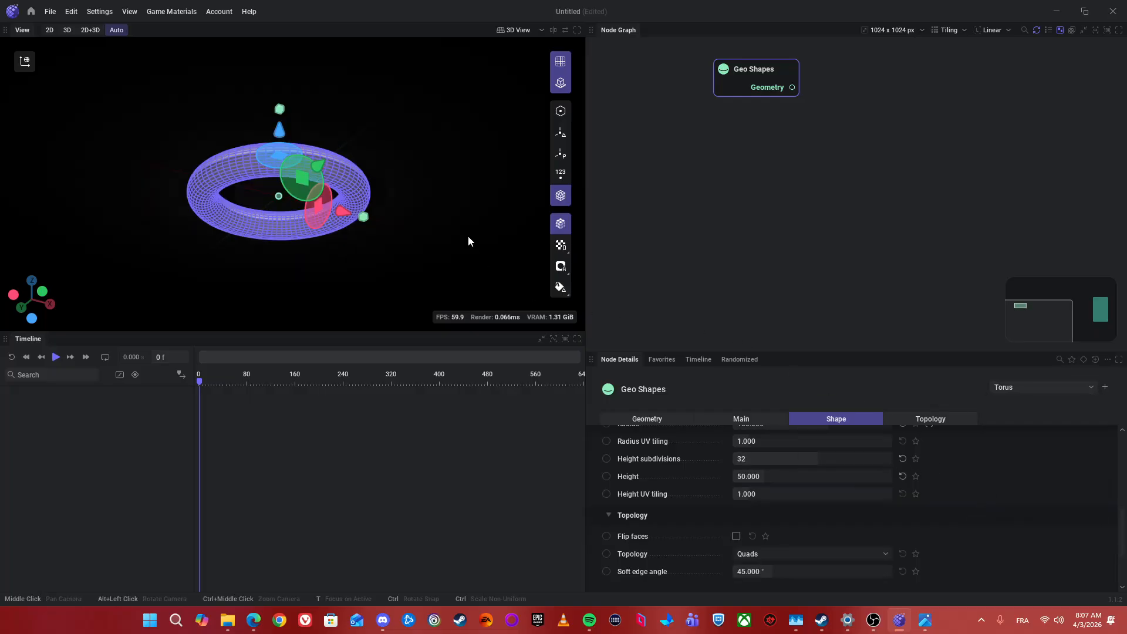
pyautogui.moveTo(467, 235); pyautogui.dragTo(470, 299)
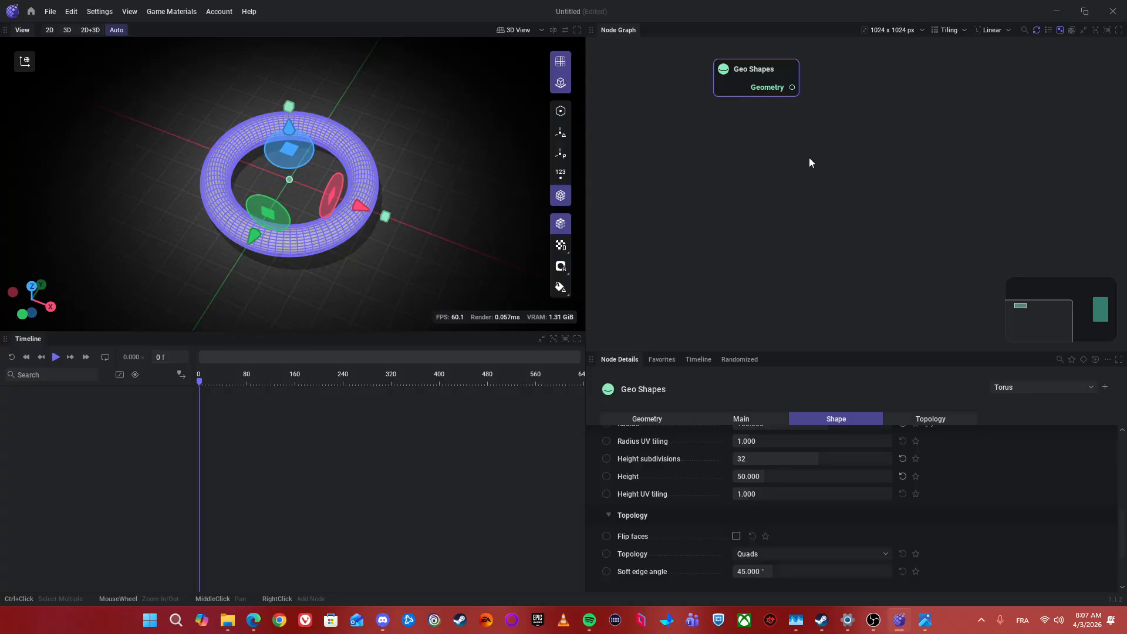
# - Add a Geo Displace node fed by the geometry output of the Geo Shapes node
pyautogui.moveTo(809, 159); pyautogui.dragTo(793, 269)
pyautogui.scroll(3, 951, 335)
pyautogui.moveTo(729, 215); pyautogui.dragTo(783, 245)
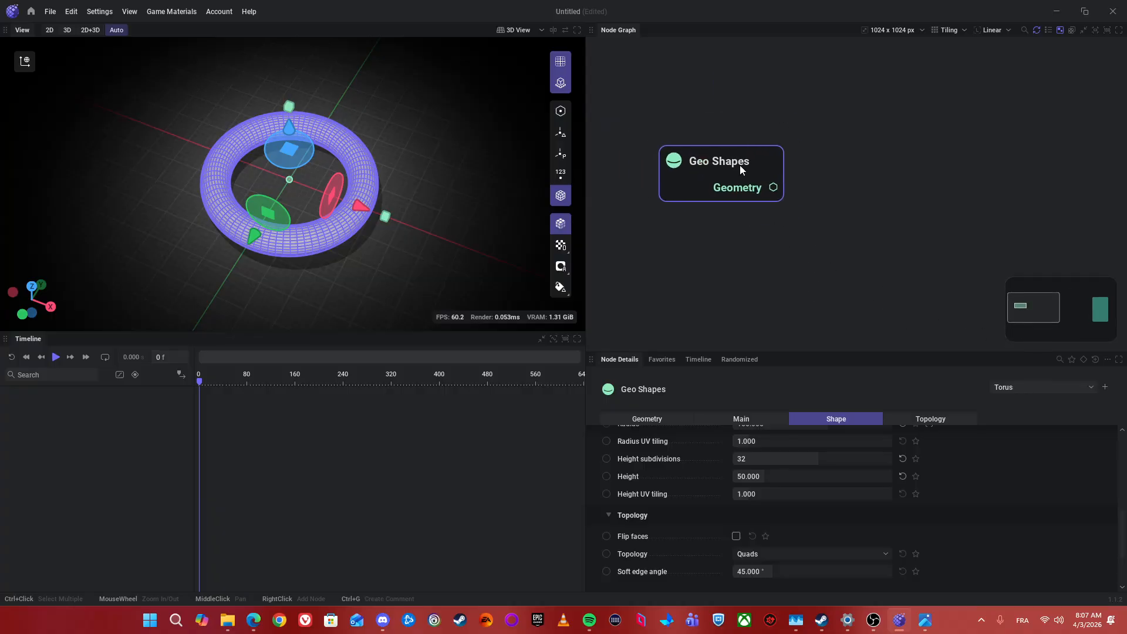
pyautogui.moveTo(848, 193); pyautogui.dragTo(847, 181)
pyautogui.scroll(2, 481, 164)
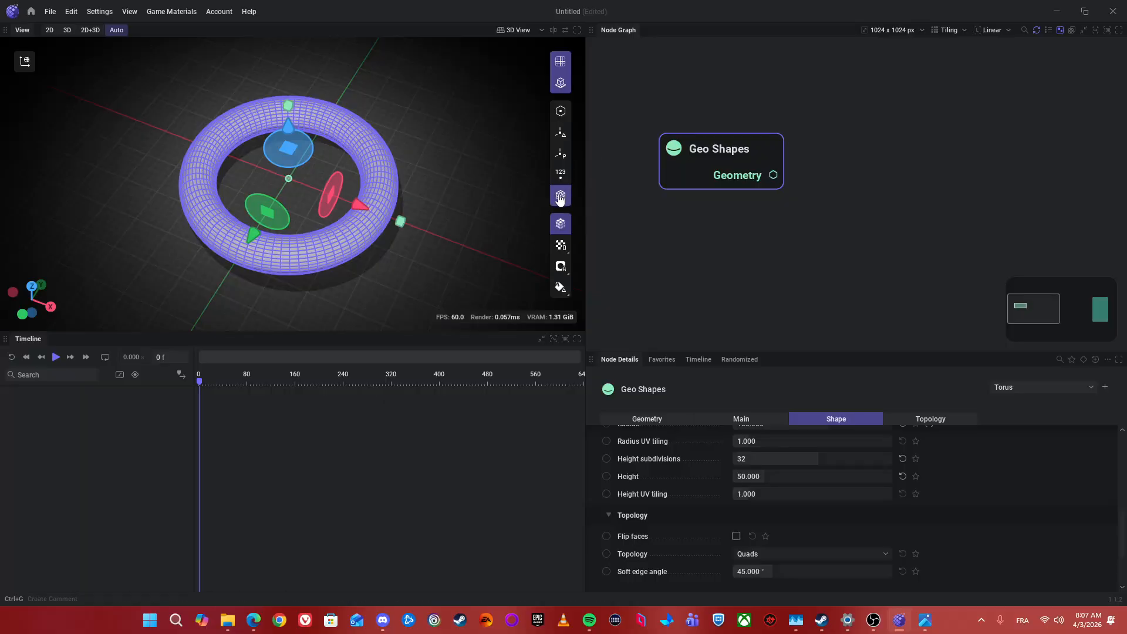
pyautogui.click(1036, 388)
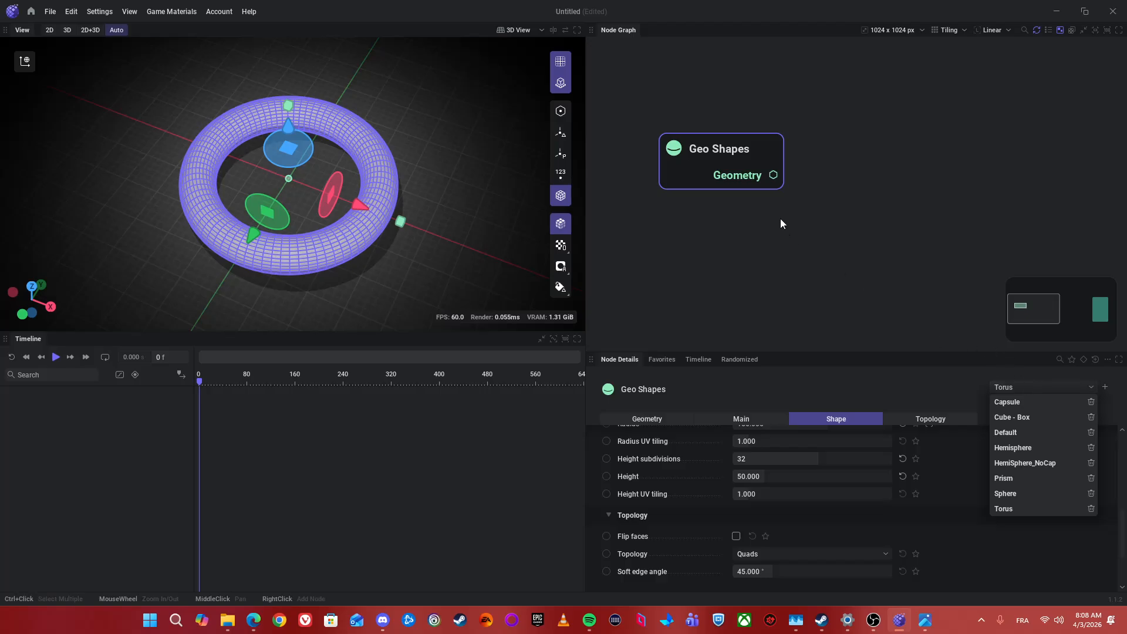
pyautogui.moveTo(782, 191); pyautogui.dragTo(910, 142)
pyautogui.scroll(1, 804, 152)
pyautogui.write('Displ')
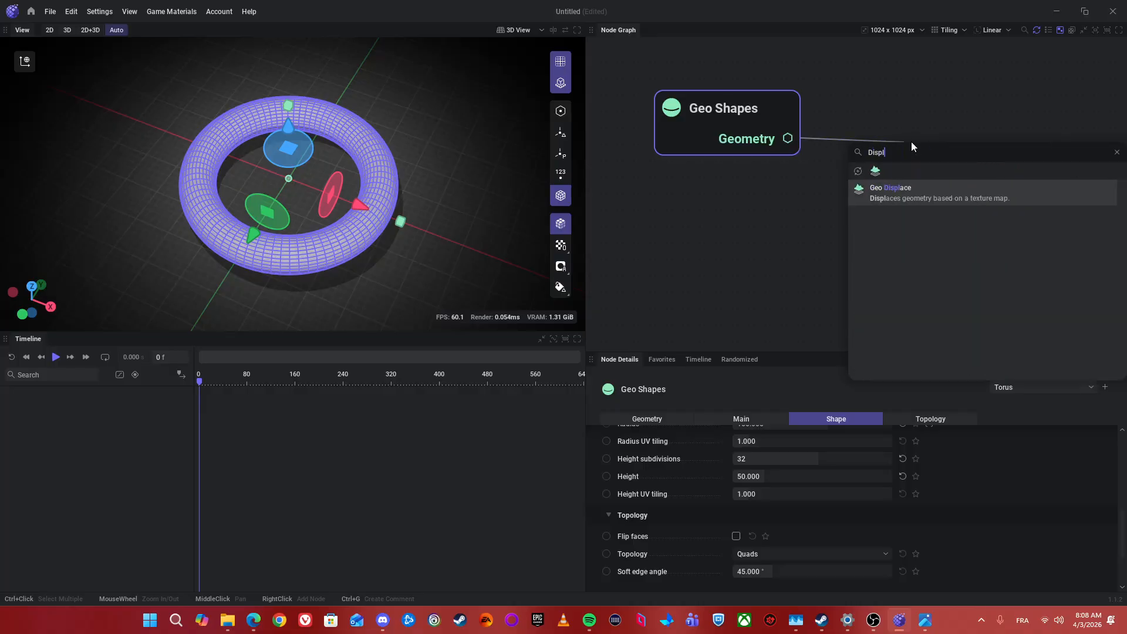
pyautogui.press('Return')
pyautogui.moveTo(411, 188); pyautogui.dragTo(411, 150)
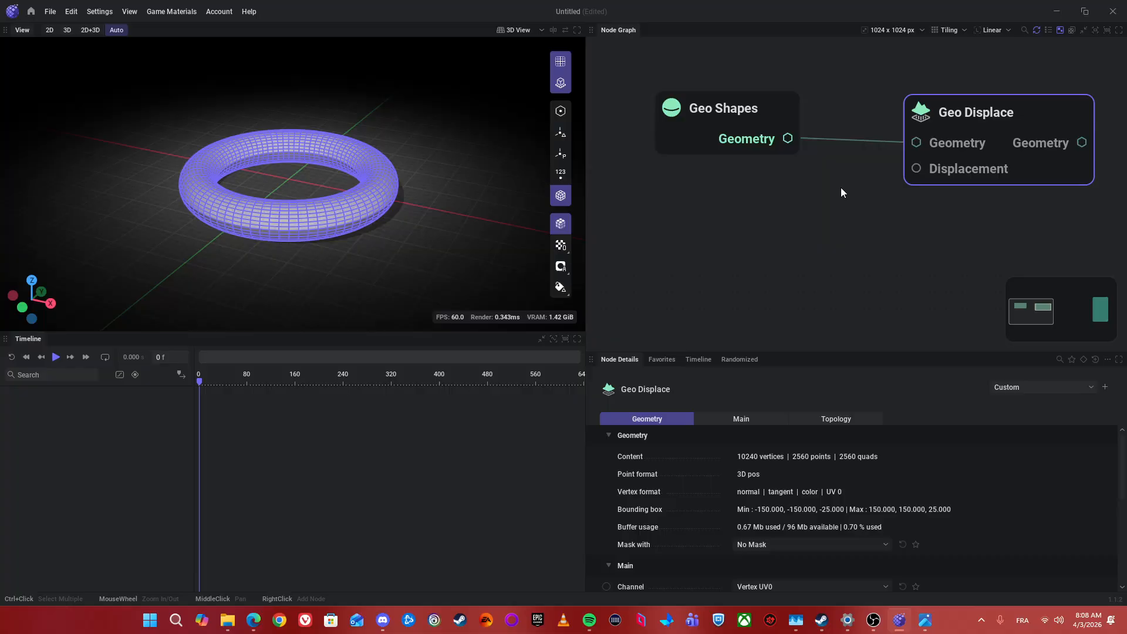
# - Add a Fractal node and feed its output into the Displacement input of the Geo Displace node
pyautogui.moveTo(959, 188); pyautogui.dragTo(790, 250)
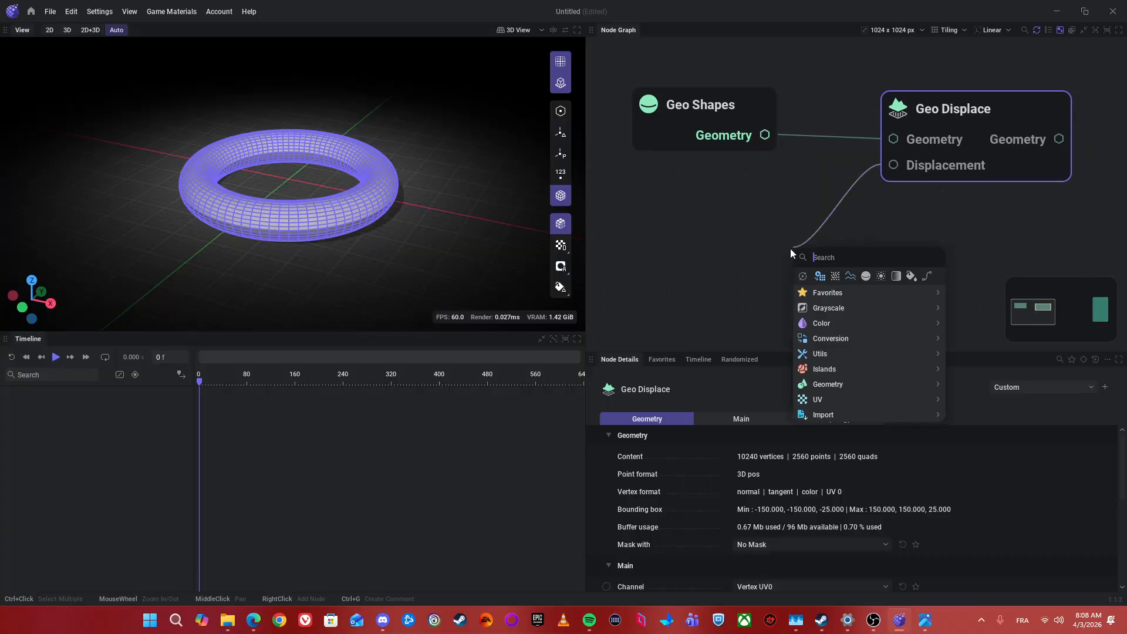
pyautogui.write('Nois')
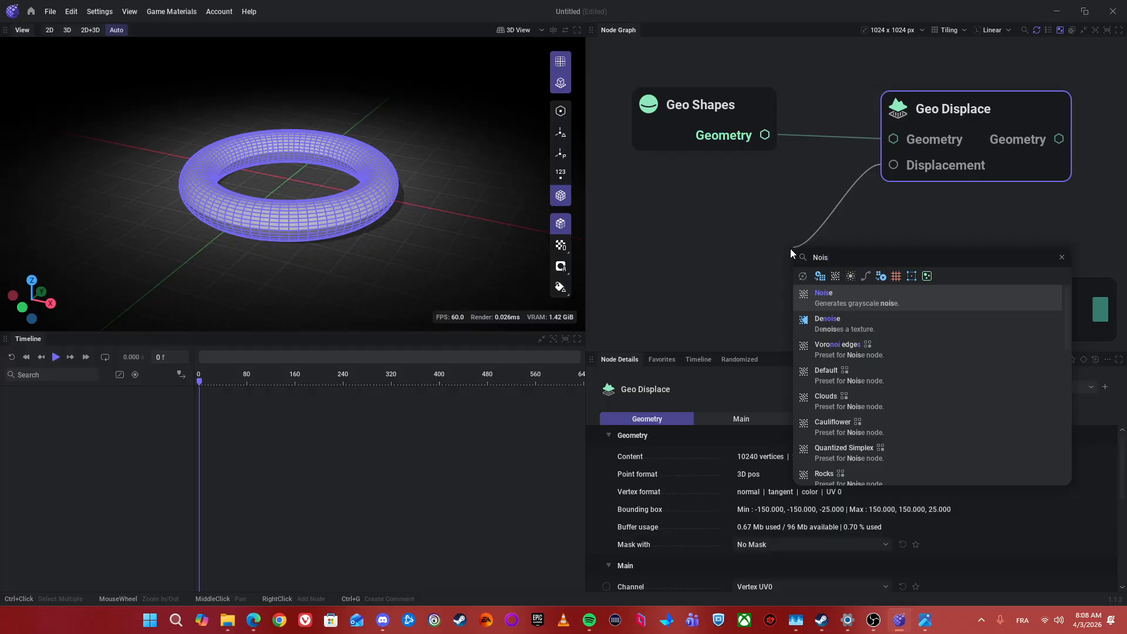
pyautogui.hotkey('ctrl', 'a')
pyautogui.write('Frac')
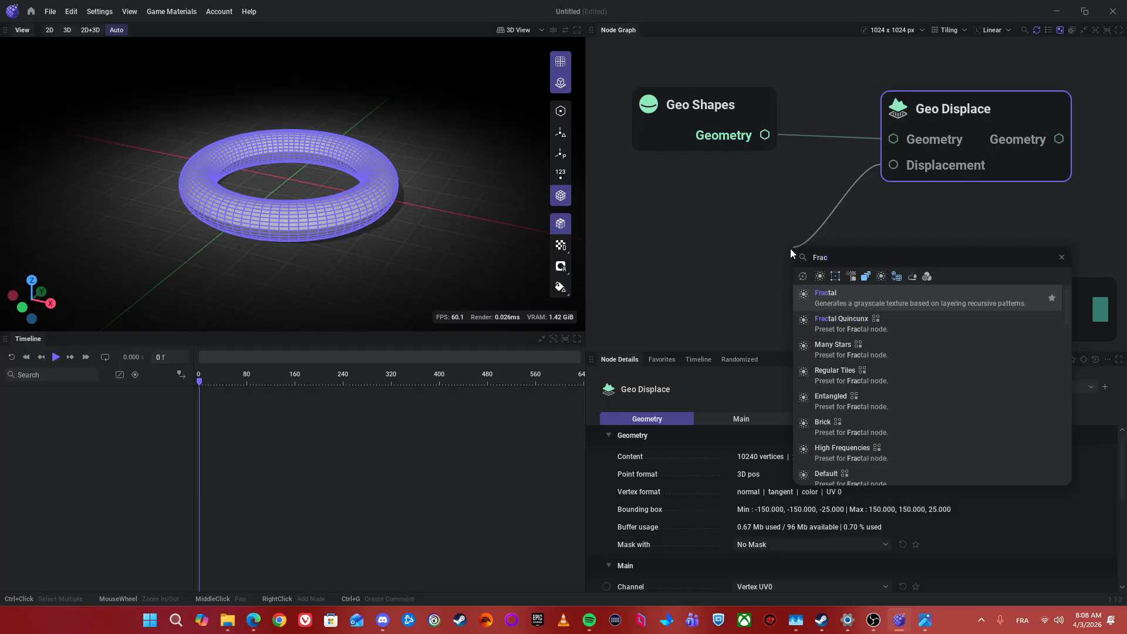
pyautogui.press('Return')
# - Select the Geo Displace node and hide the wireframe overlay to inspect the displaced torus
pyautogui.click(966, 168)
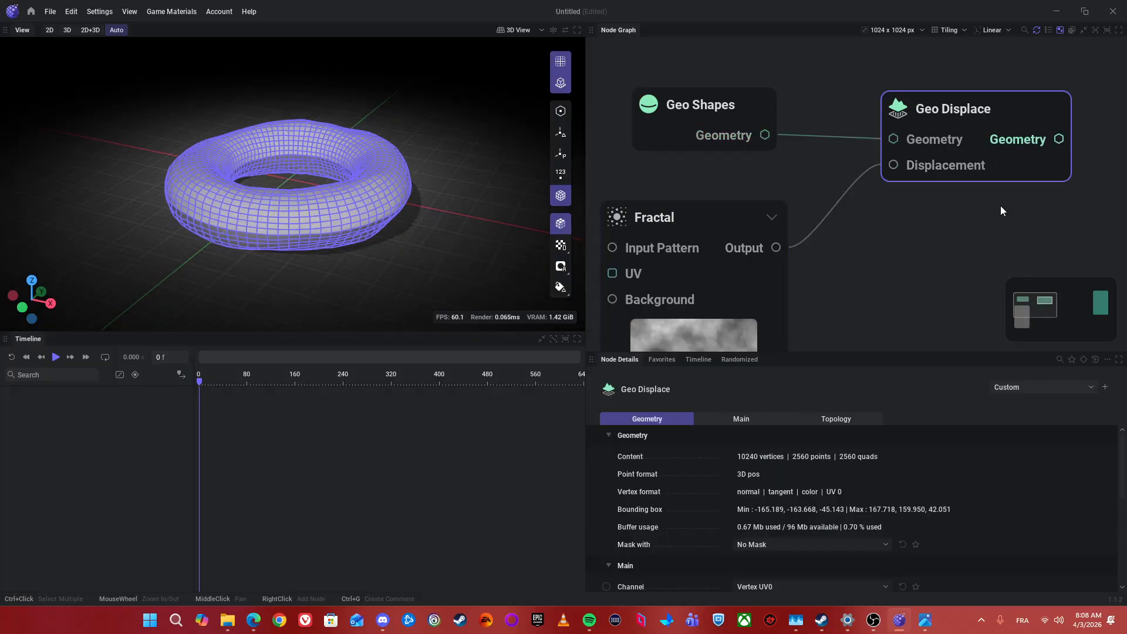
pyautogui.scroll(-3, 727, 304)
pyautogui.moveTo(728, 304); pyautogui.dragTo(754, 273)
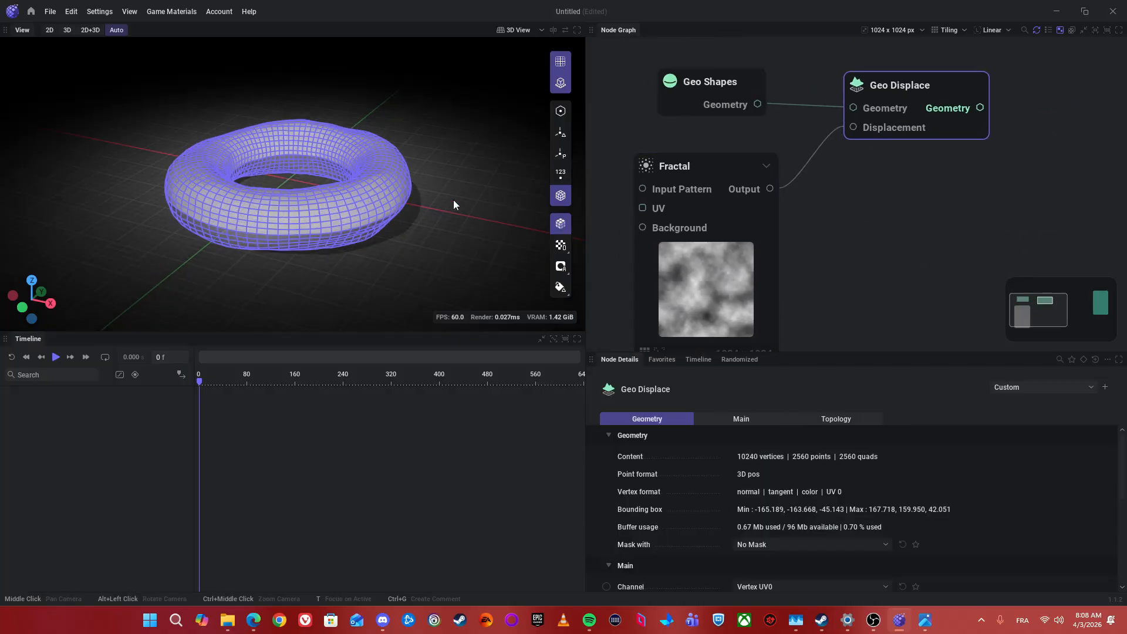
pyautogui.click(560, 193)
pyautogui.moveTo(385, 213); pyautogui.dragTo(364, 212)
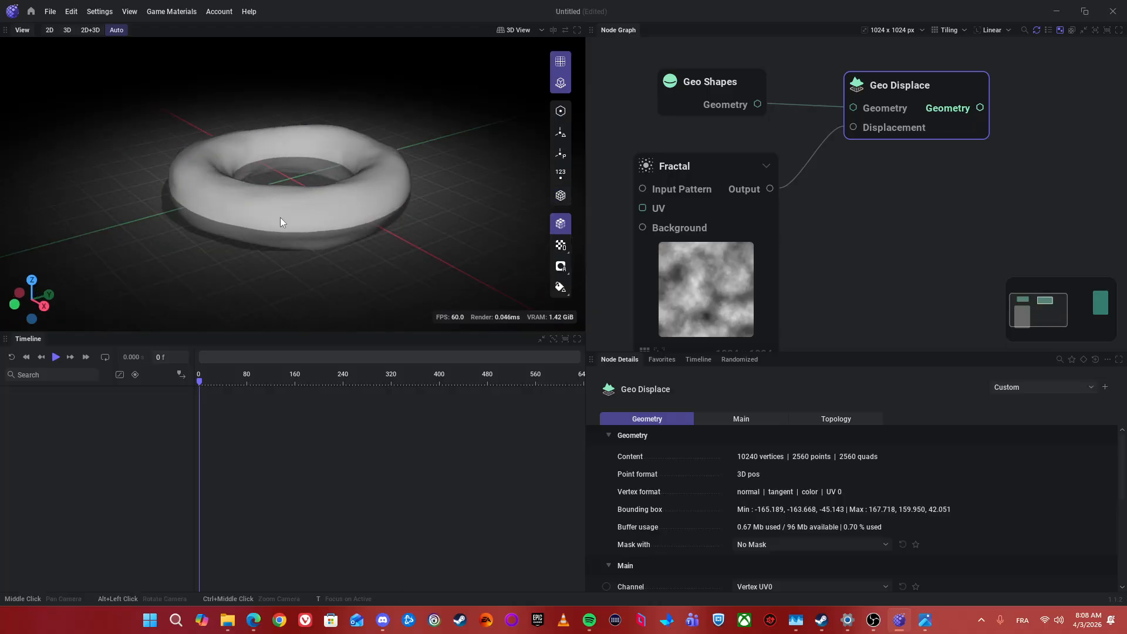
# - Set the Fractal node's scale to about 75.5% and its seed to about 0.263
pyautogui.click(717, 220)
pyautogui.scroll(-3, 838, 524)
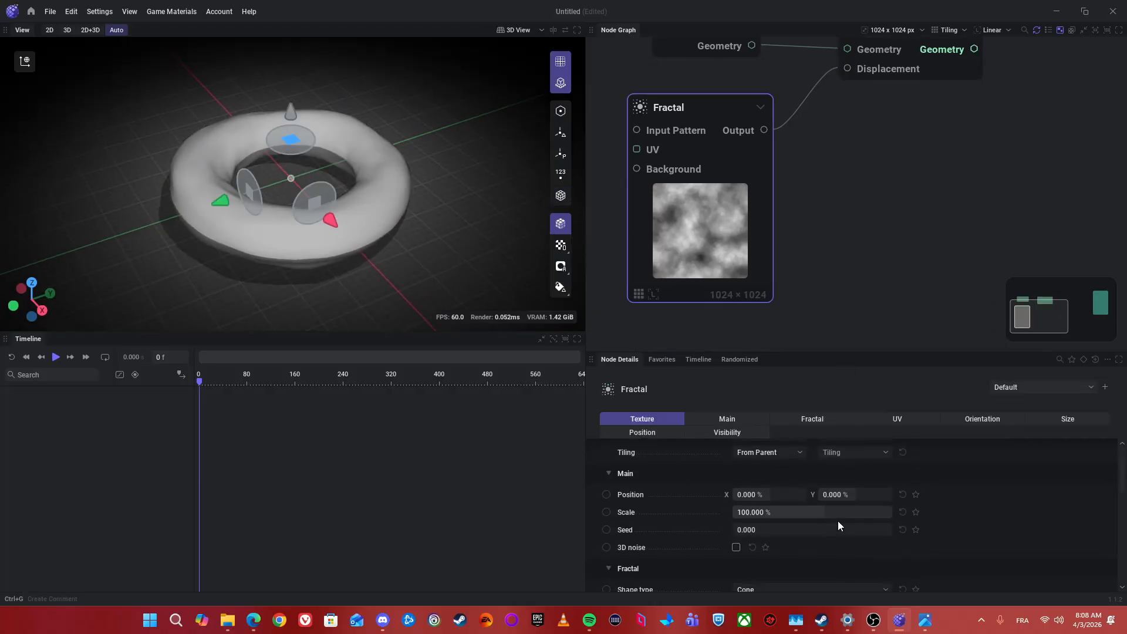
pyautogui.click(787, 512)
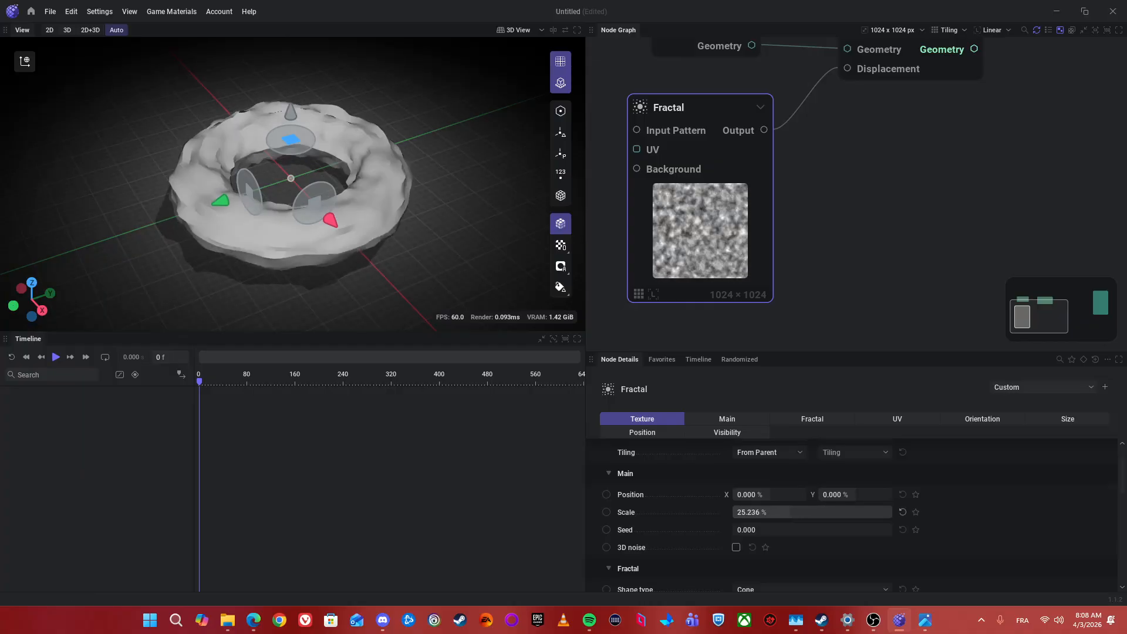
pyautogui.moveTo(789, 512); pyautogui.dragTo(843, 530)
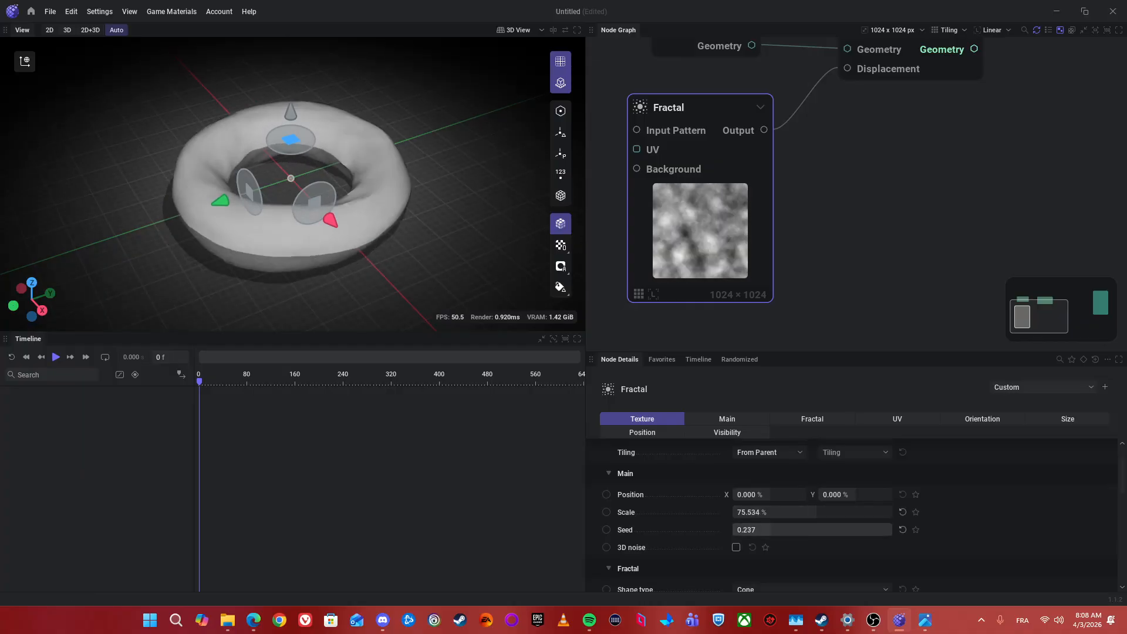
pyautogui.moveTo(770, 529); pyautogui.dragTo(775, 530)
# - Change the Fractal node's shape type to Regular Star and set its inner filling to about 27.7%
pyautogui.scroll(-2, 776, 539)
pyautogui.scroll(-1, 743, 542)
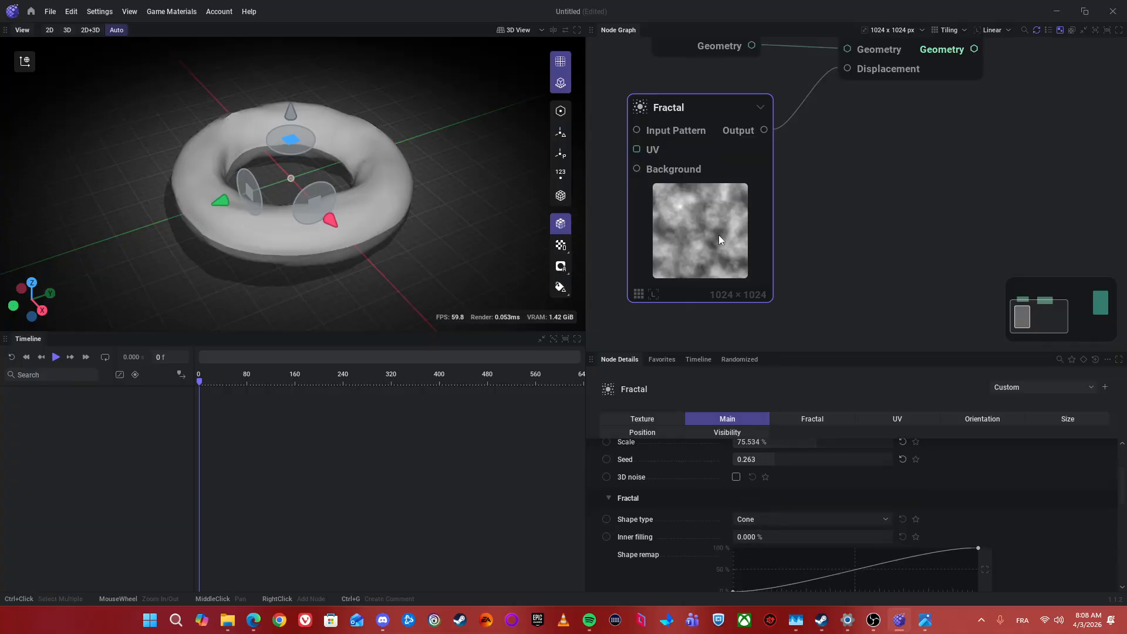
pyautogui.click(775, 519)
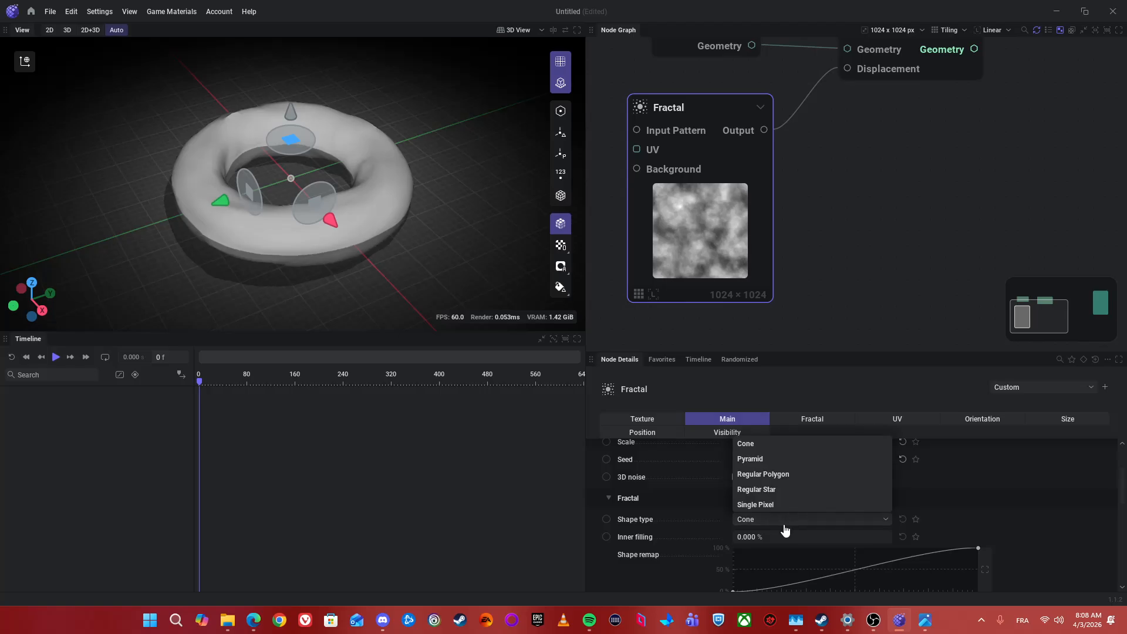
pyautogui.click(774, 490)
pyautogui.scroll(-1, 770, 499)
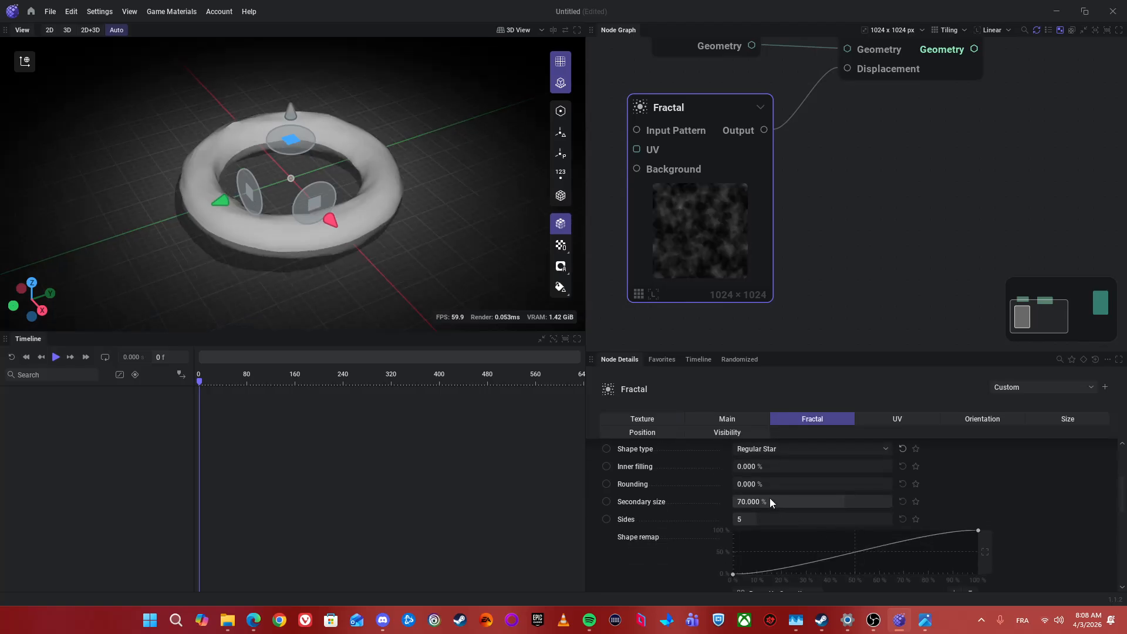
pyautogui.moveTo(773, 467)
pyautogui.mouseDown()
pyautogui.moveTo(883, 467)
pyautogui.moveTo(777, 467)
pyautogui.mouseUp()
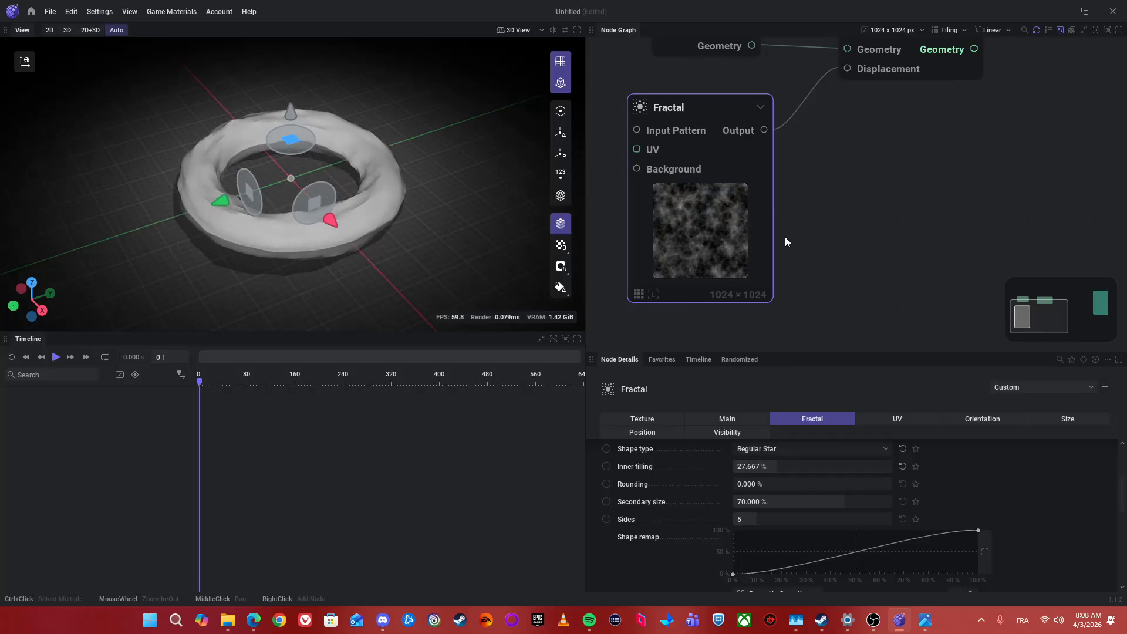
# - Deselect the Fractal node and show the settings of the Geo Shapes node while reviewing the graph
pyautogui.moveTo(785, 238); pyautogui.dragTo(836, 318)
pyautogui.moveTo(919, 257); pyautogui.dragTo(897, 247)
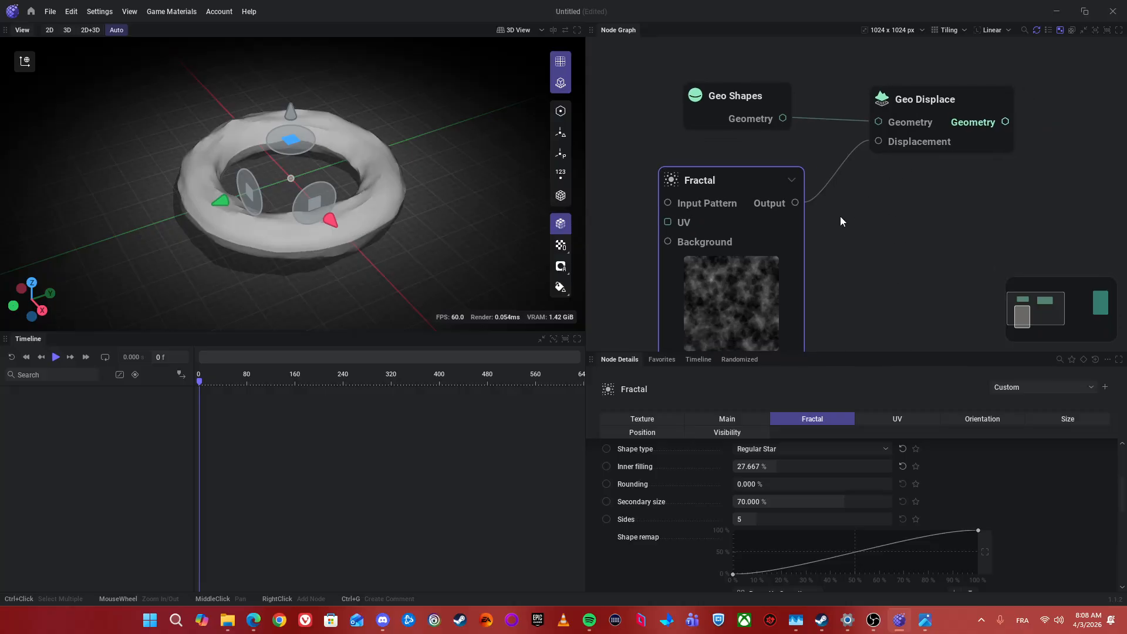
pyautogui.moveTo(840, 222); pyautogui.dragTo(856, 218)
pyautogui.click(667, 100)
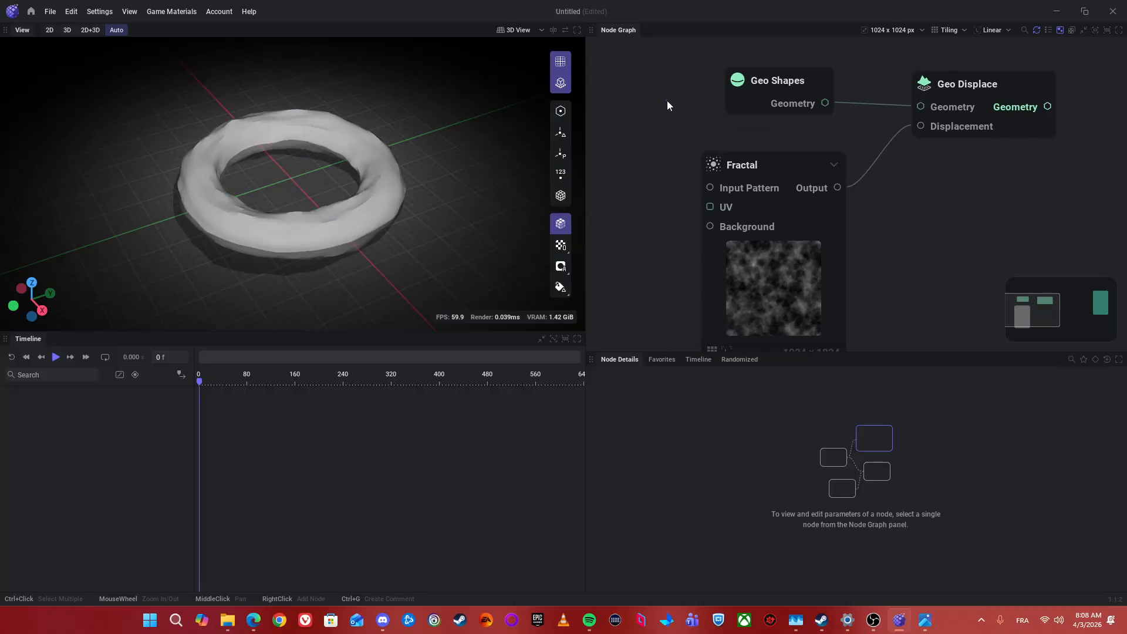
pyautogui.moveTo(666, 101); pyautogui.dragTo(766, 130)
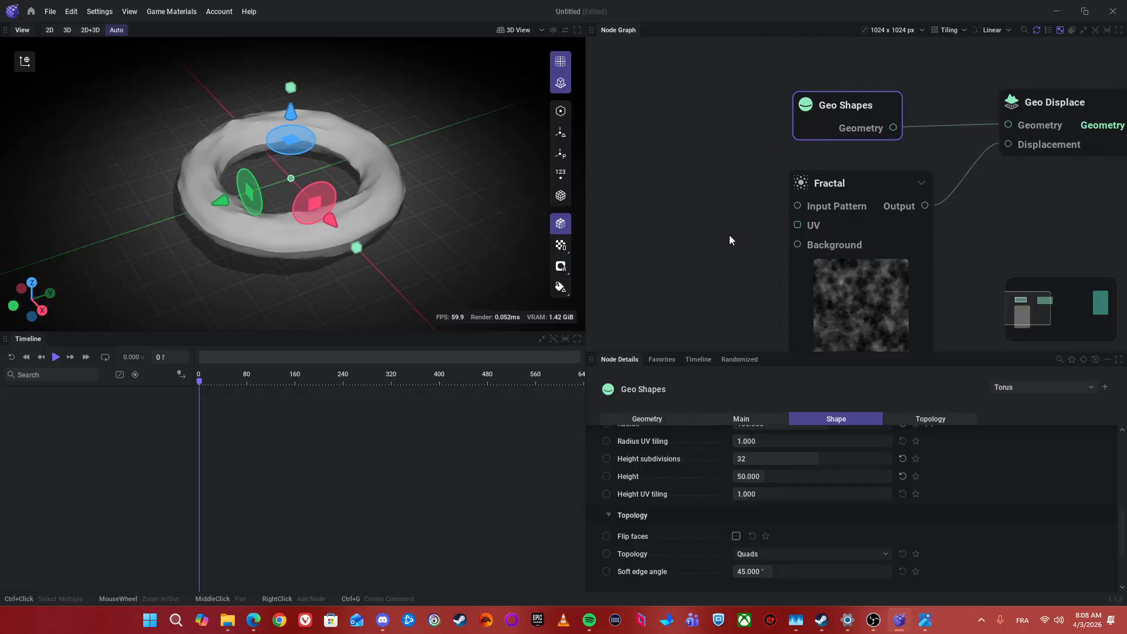
pyautogui.moveTo(729, 236); pyautogui.dragTo(736, 200)
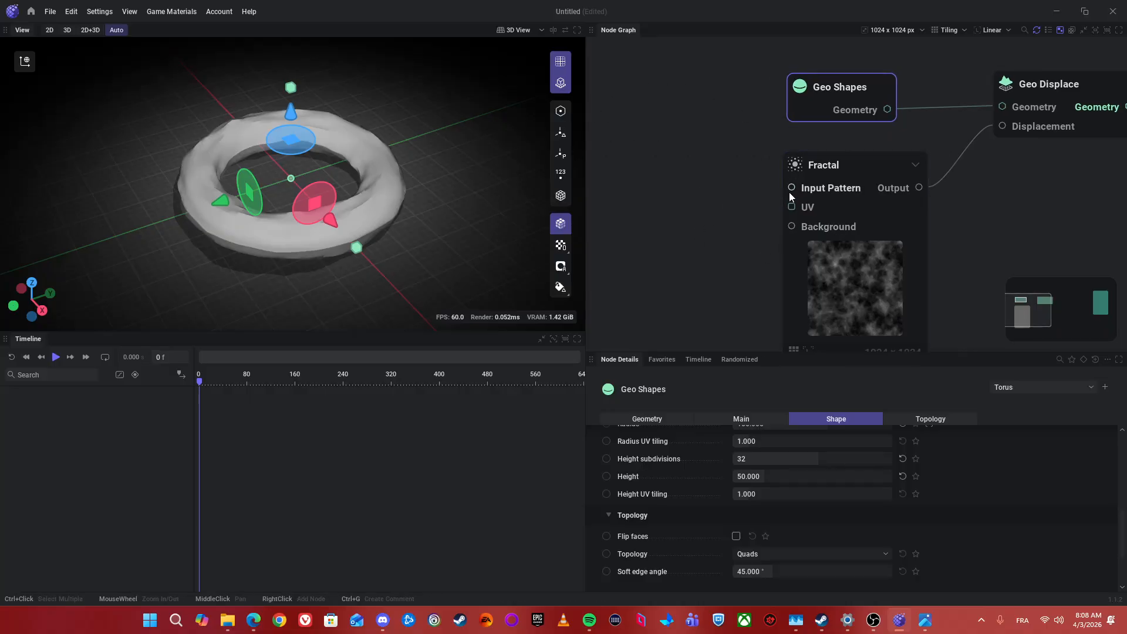
pyautogui.scroll(1, 756, 222)
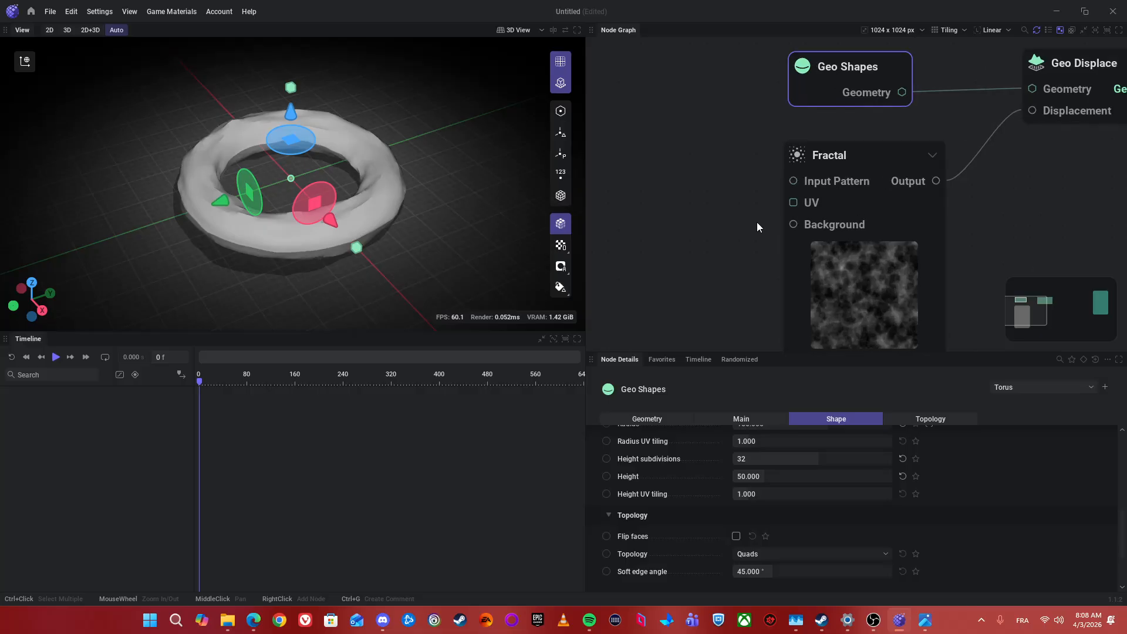
# - Select the Fractal node and expose its Position parameter as an input on the node
pyautogui.moveTo(757, 225); pyautogui.dragTo(802, 219)
pyautogui.click(675, 111)
pyautogui.click(888, 238)
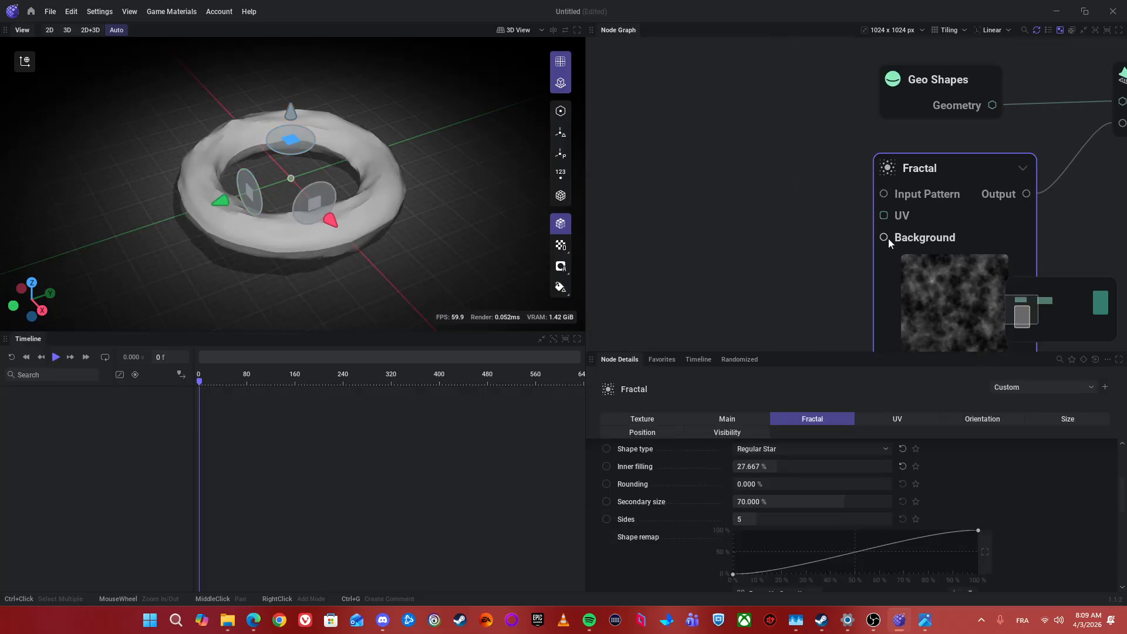
pyautogui.moveTo(797, 206); pyautogui.dragTo(797, 206)
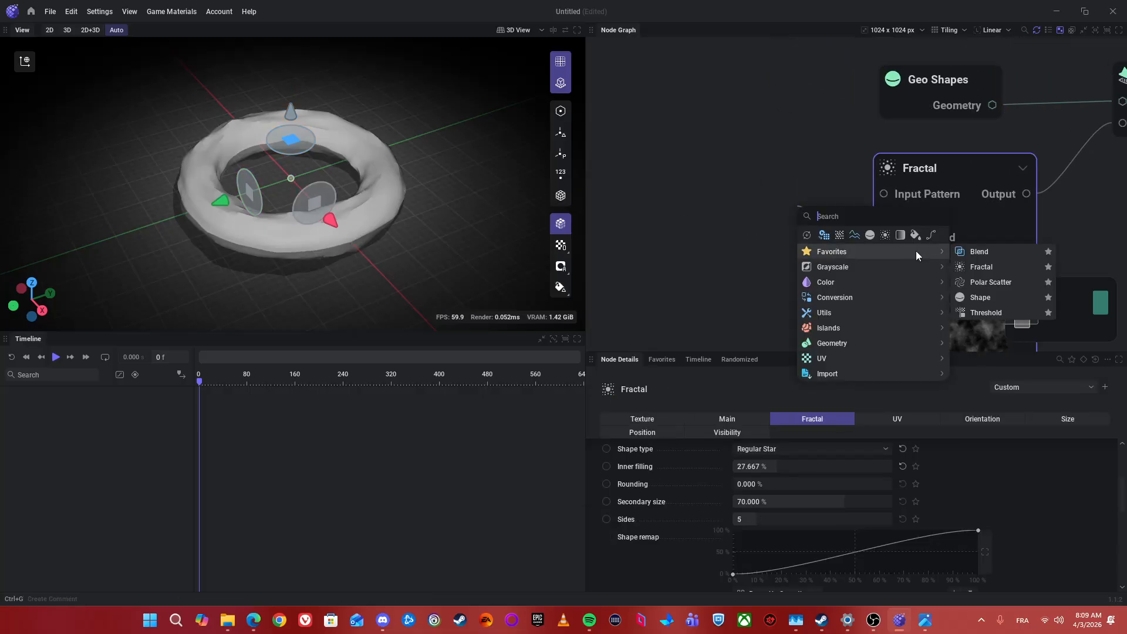
pyautogui.click(974, 223)
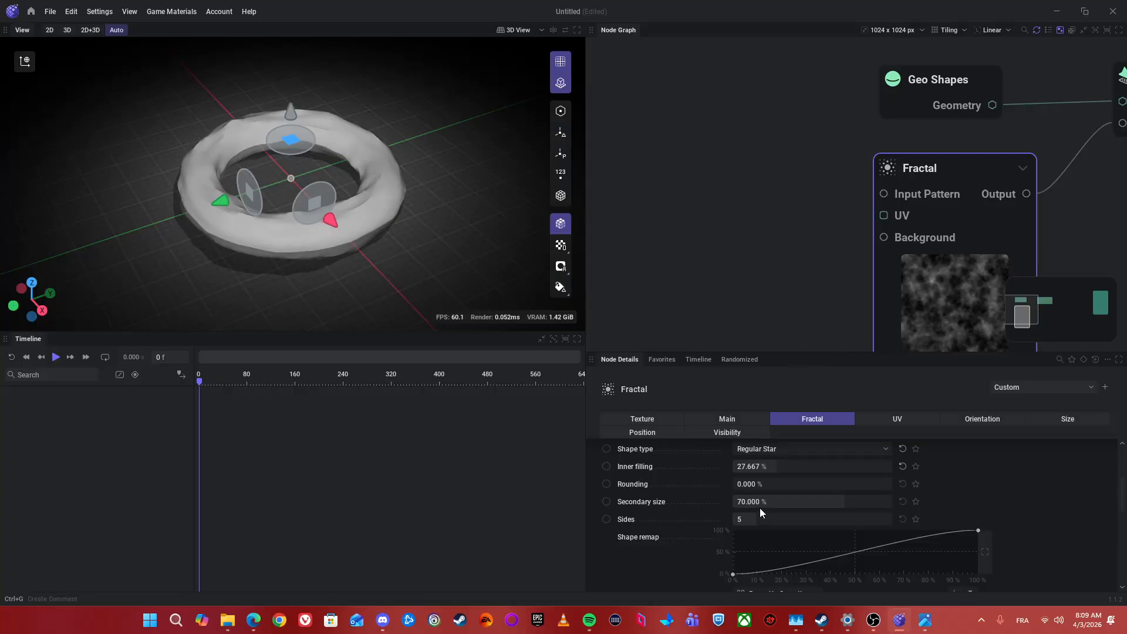
pyautogui.scroll(5, 760, 509)
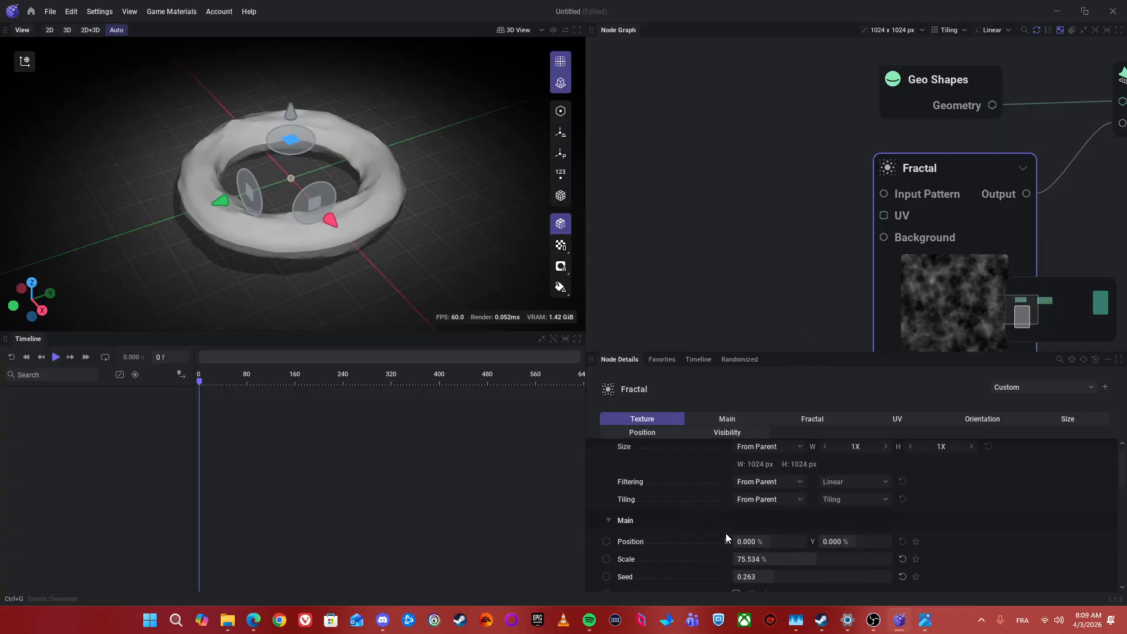
pyautogui.click(607, 541)
pyautogui.click(607, 541)
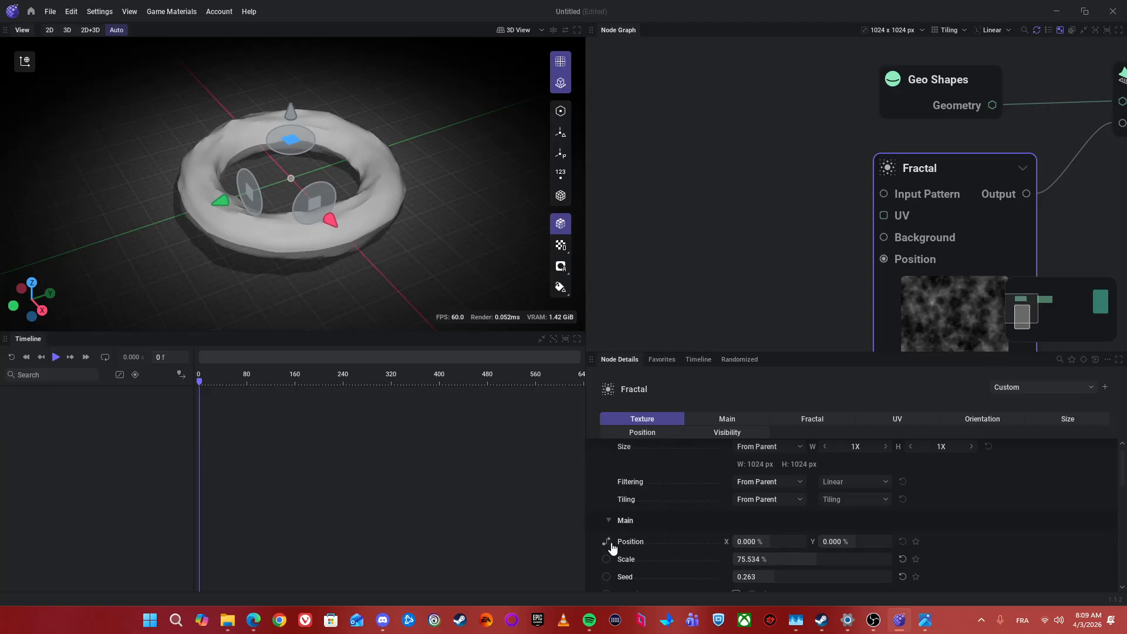
# - Connect a new Mod: Cycle node to the Fractal's Position input and start the timeline playback
pyautogui.moveTo(745, 237); pyautogui.dragTo(674, 153)
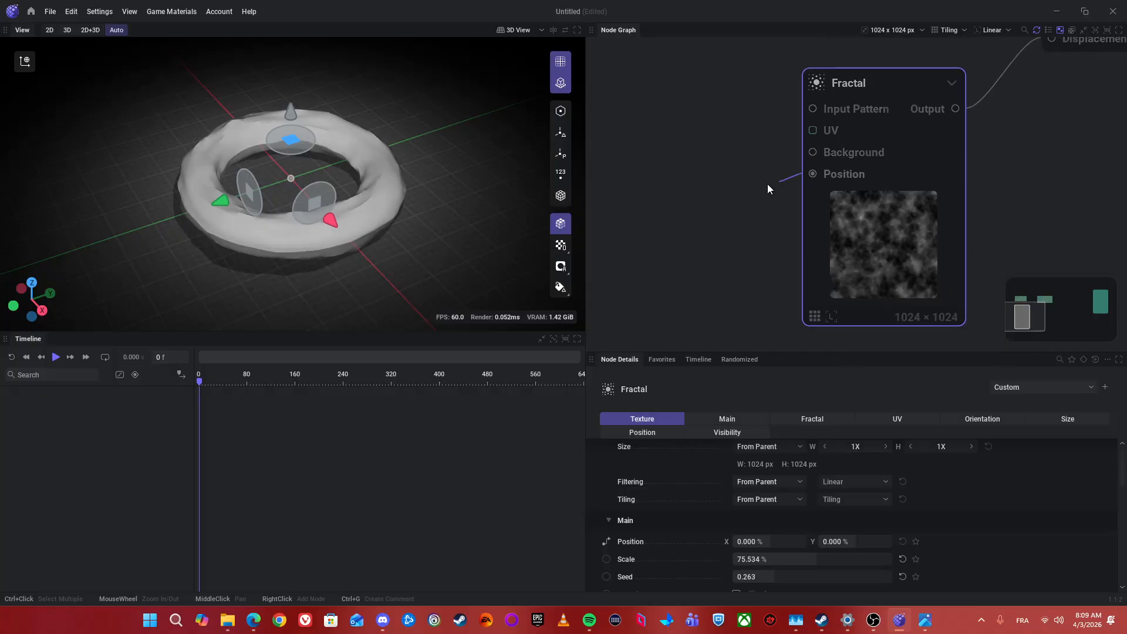
pyautogui.moveTo(768, 188); pyautogui.dragTo(648, 205)
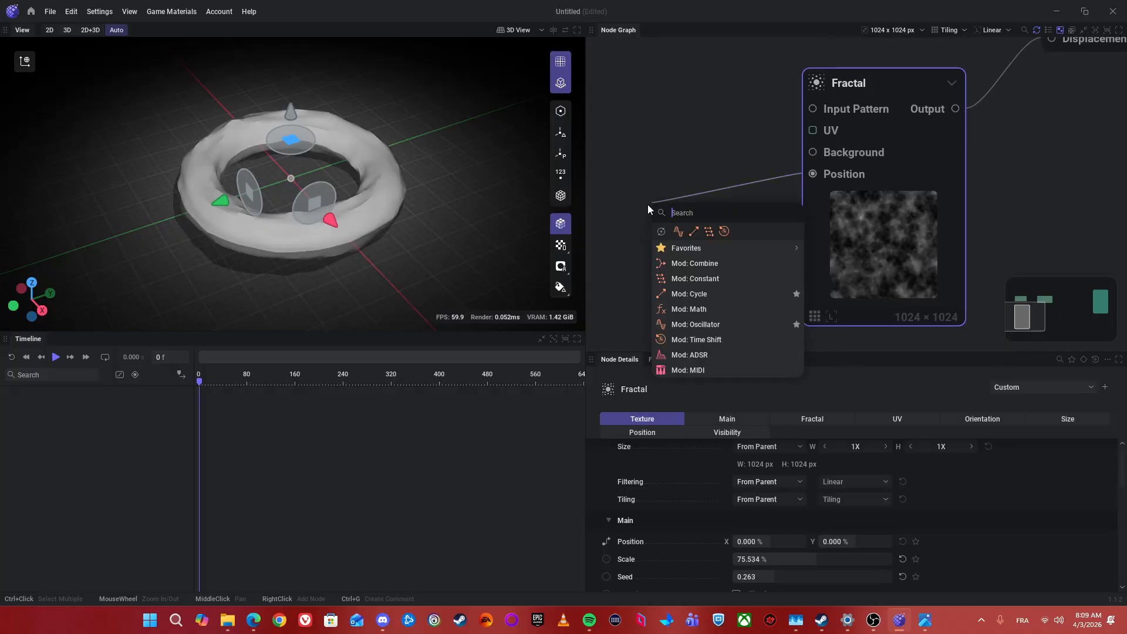
pyautogui.click(704, 295)
pyautogui.press('space')
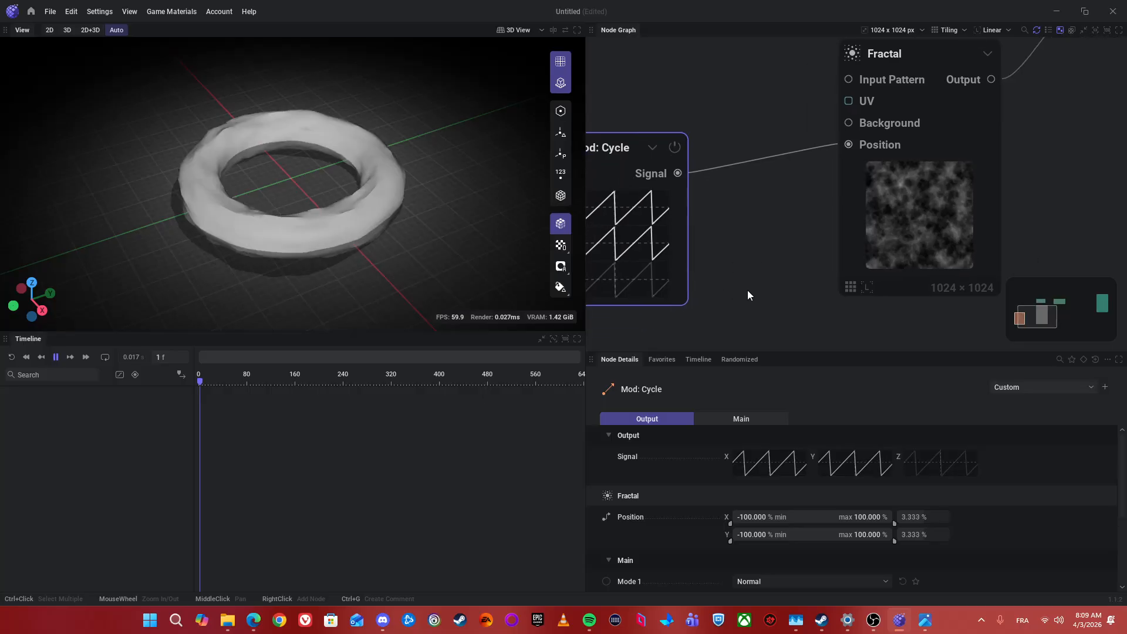
pyautogui.moveTo(739, 290); pyautogui.dragTo(806, 276)
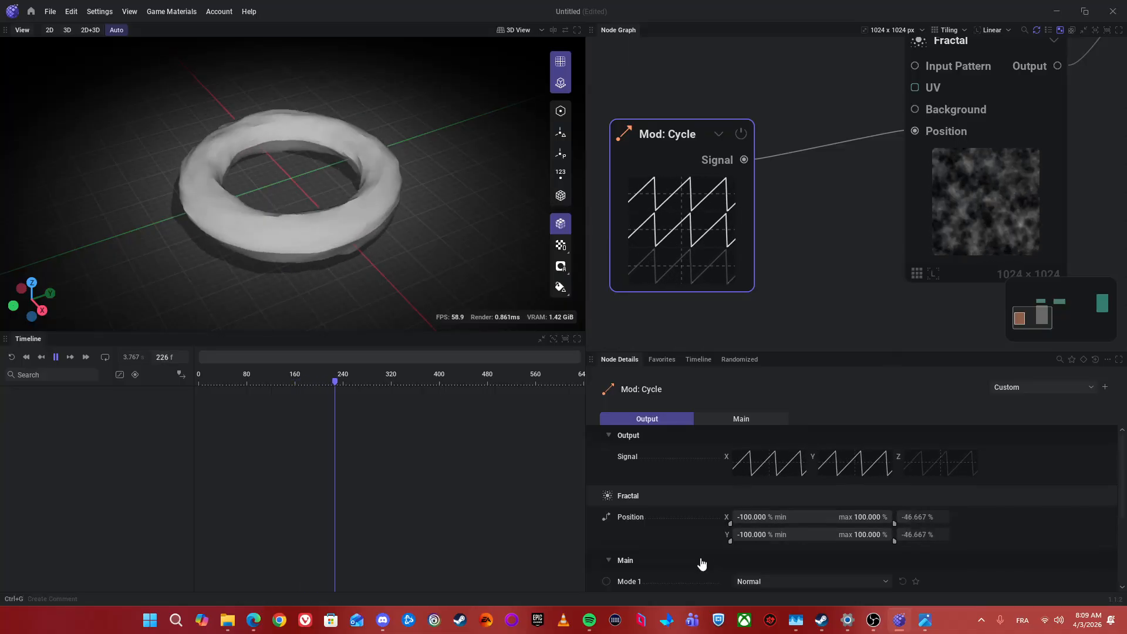
# - Set Mode 1 of the Mod: Cycle node to None and its X frequency to 0.001 Hz
pyautogui.scroll(-3, 699, 558)
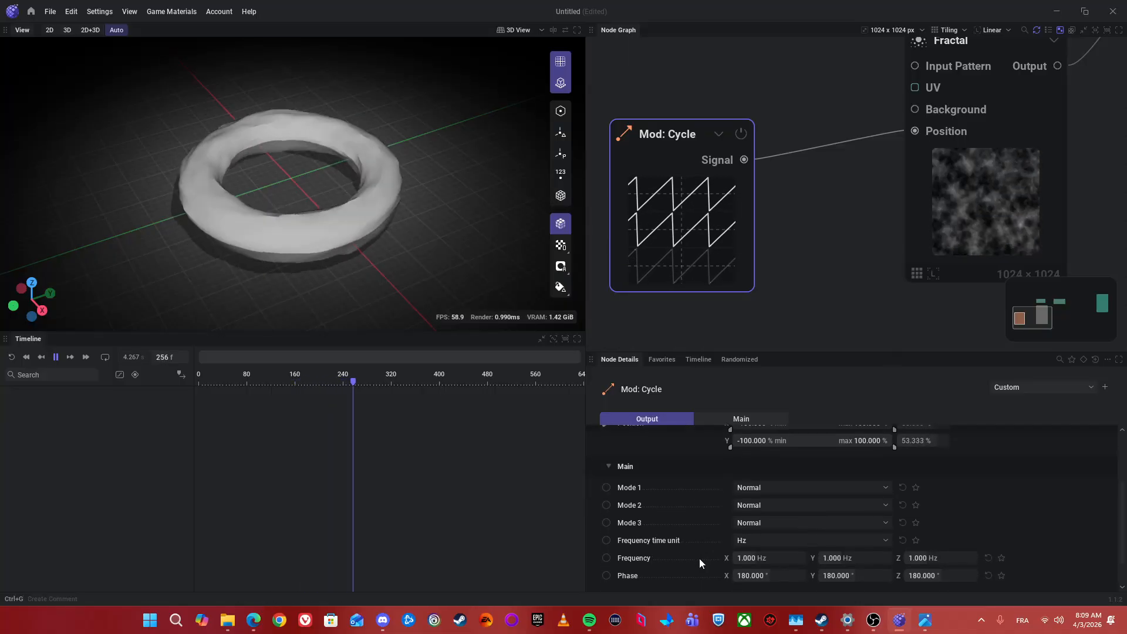
pyautogui.click(751, 488)
pyautogui.click(757, 504)
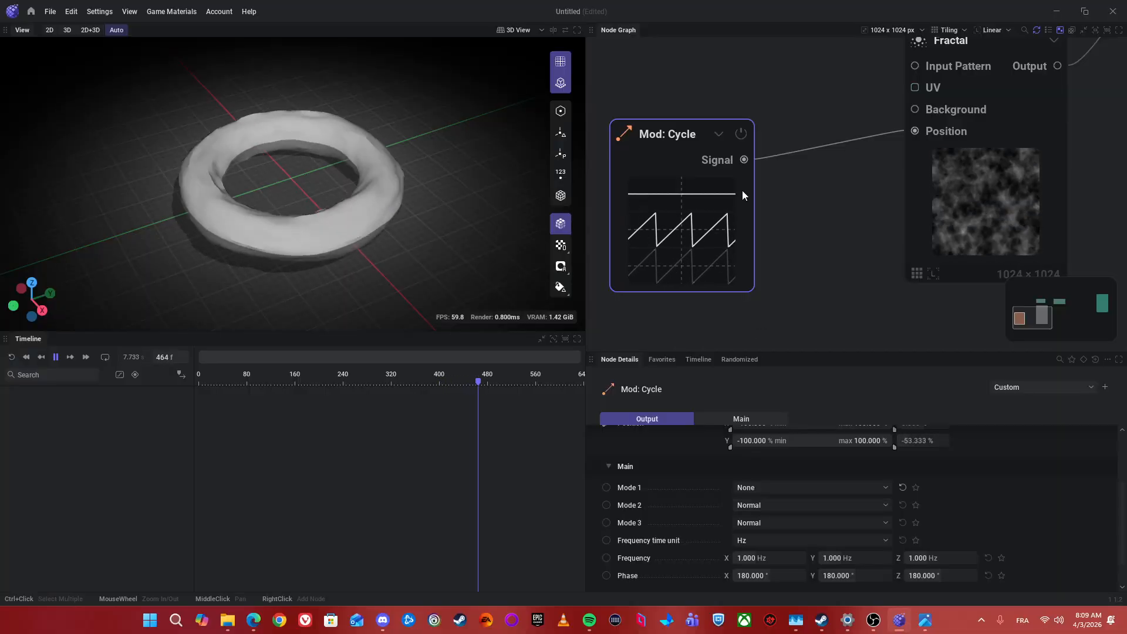
pyautogui.scroll(-1, 783, 510)
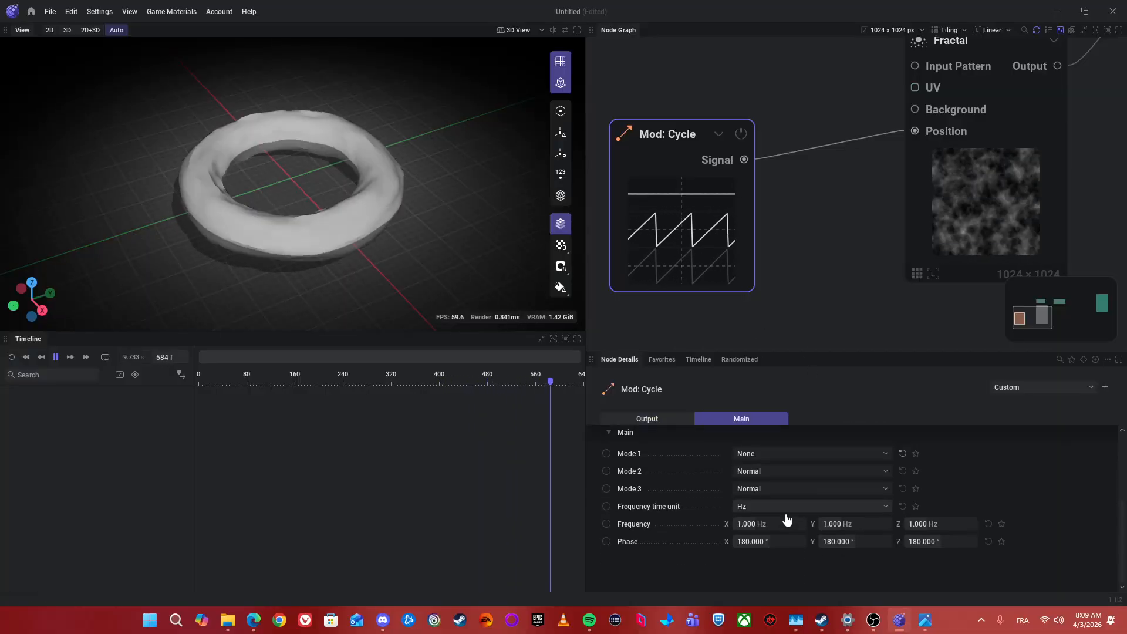
pyautogui.moveTo(787, 521); pyautogui.dragTo(763, 522)
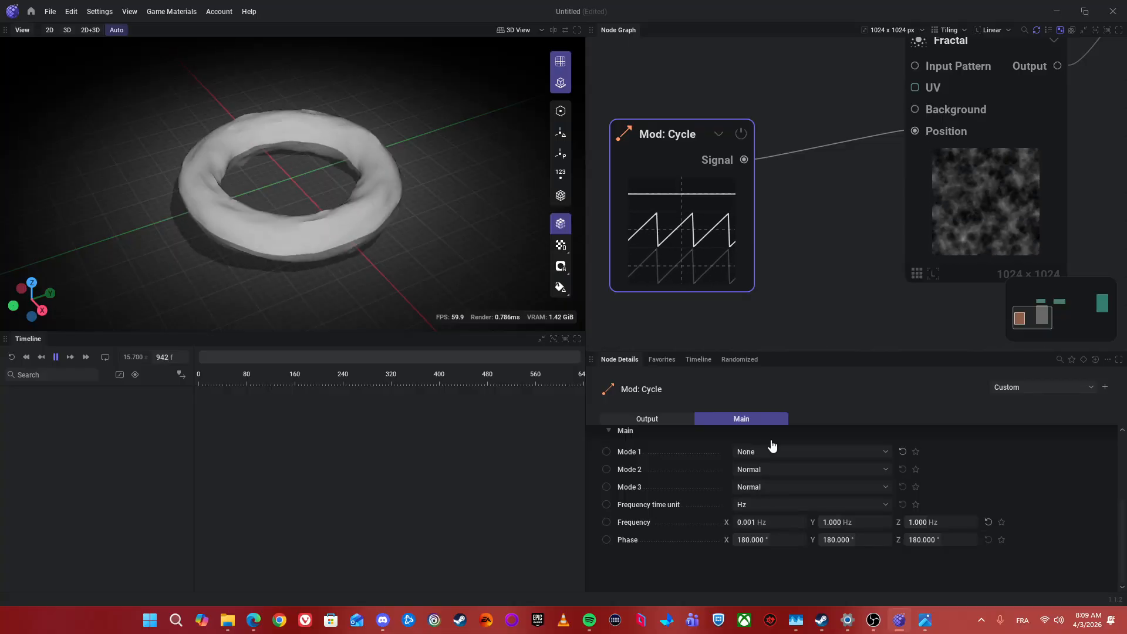
# - Lower the Mod: Cycle node's Y frequency to about 0.266 Hz, keeping Mode 1 at None
pyautogui.scroll(1, 723, 541)
pyautogui.scroll(-1, 676, 535)
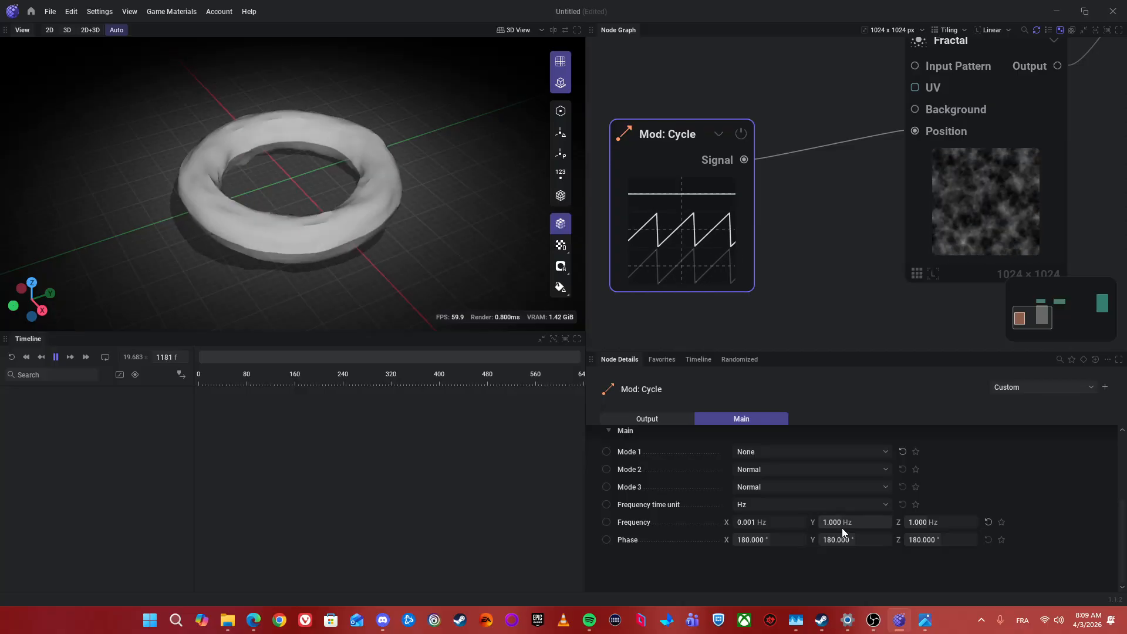
pyautogui.moveTo(843, 523); pyautogui.dragTo(819, 524)
pyautogui.click(766, 458)
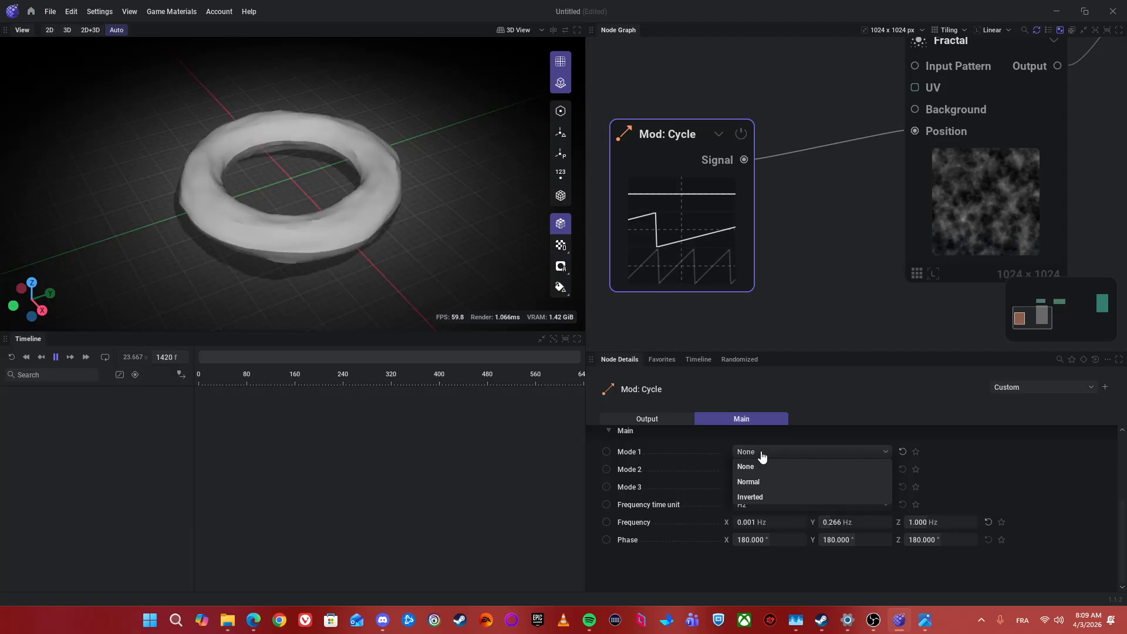
pyautogui.click(766, 459)
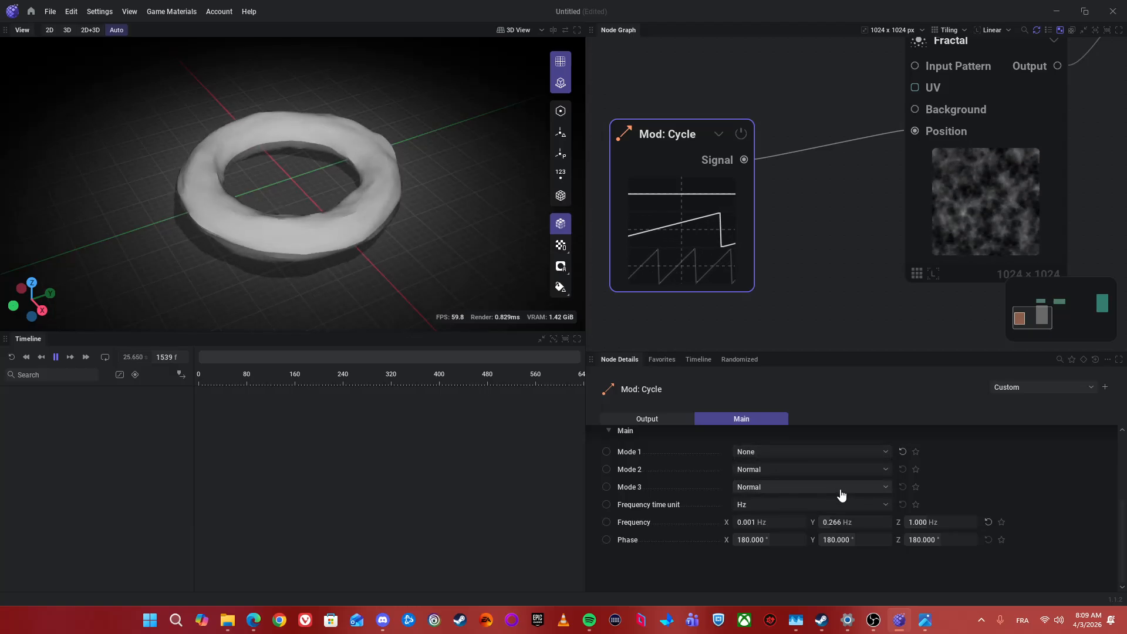
# - Try an Inner filling of 100% on the Fractal node and inspect the displaced torus from above
pyautogui.scroll(3, 471, 161)
pyautogui.moveTo(441, 184); pyautogui.dragTo(406, 139)
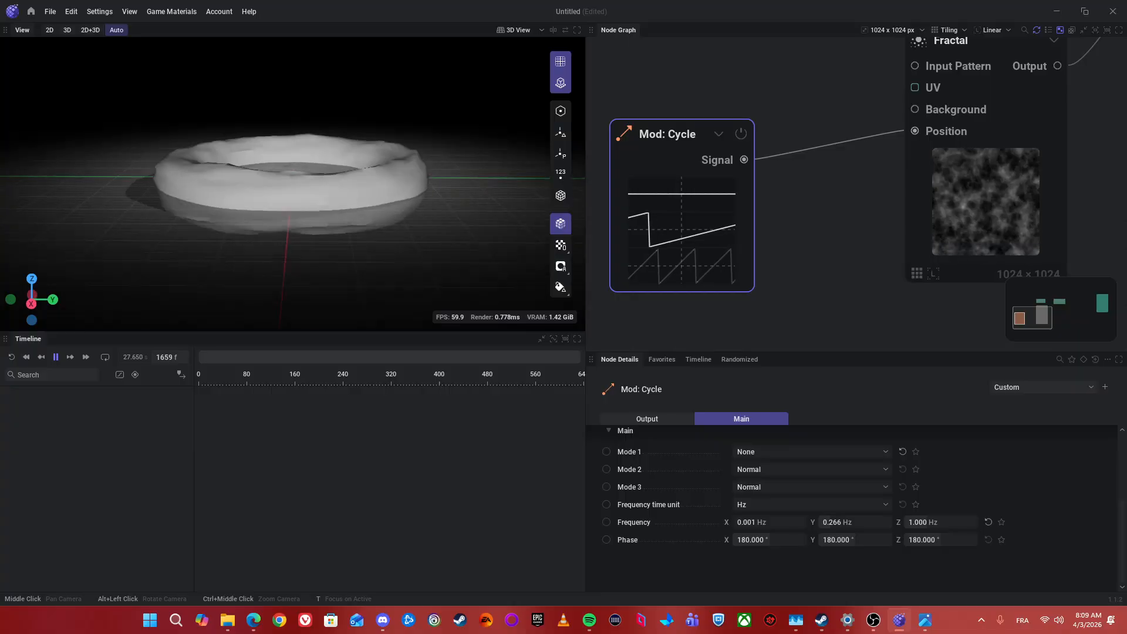
pyautogui.scroll(-3, 828, 241)
pyautogui.click(892, 217)
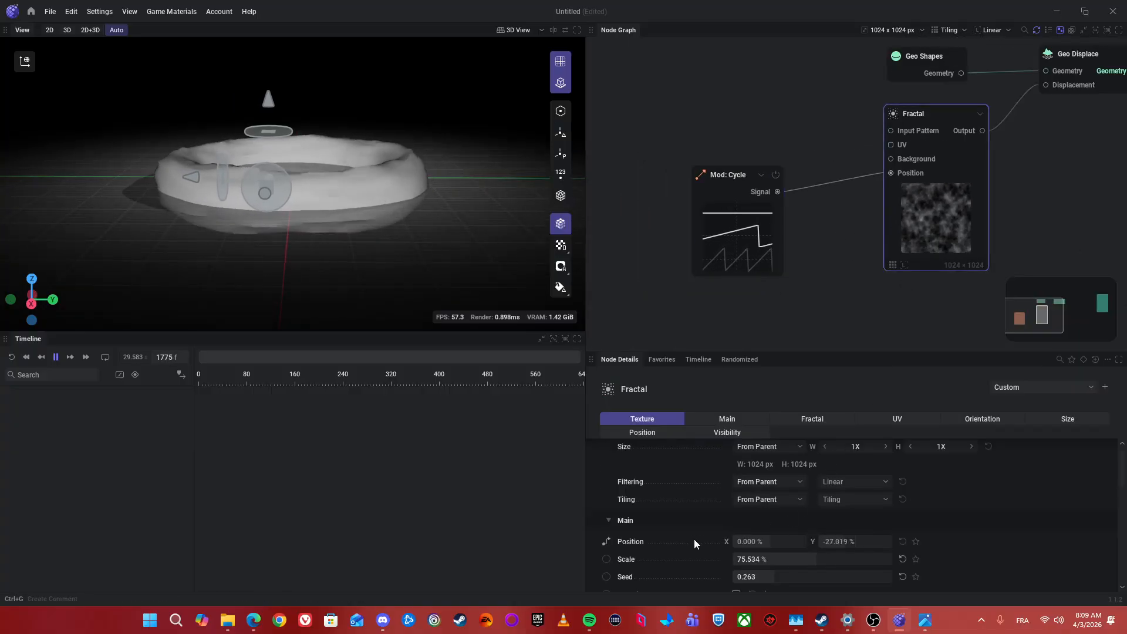
pyautogui.scroll(-2, 693, 538)
pyautogui.moveTo(804, 488); pyautogui.dragTo(908, 513)
pyautogui.scroll(-2, 699, 524)
pyautogui.moveTo(411, 153); pyautogui.dragTo(423, 240)
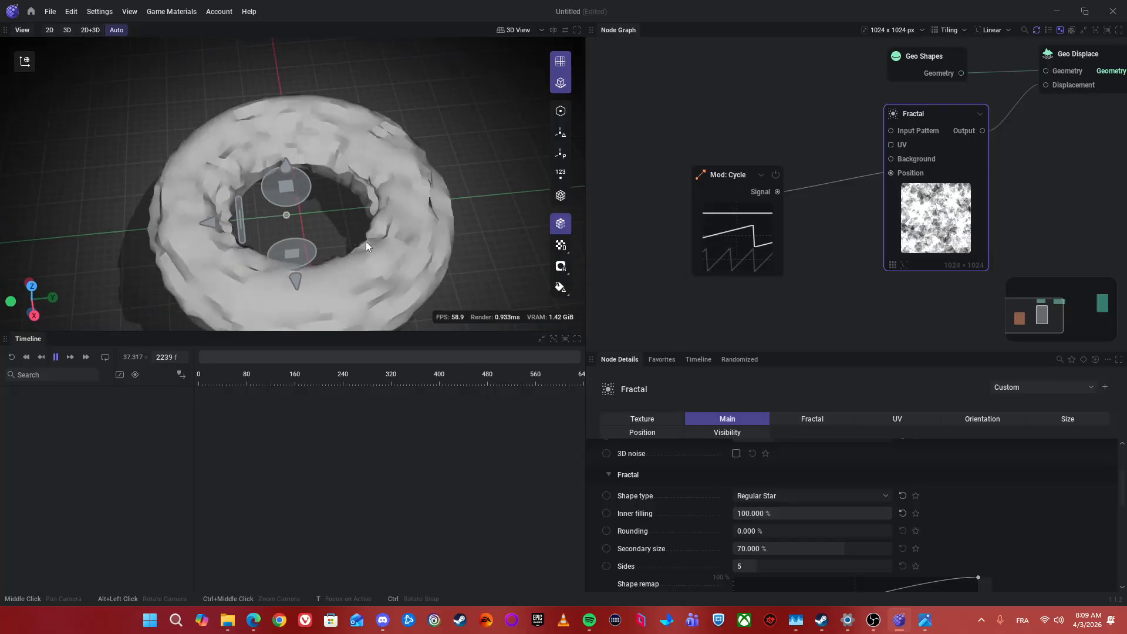
# - Undo the Fractal's Inner filling change and the last Mod: Cycle frequency adjustments
pyautogui.hotkey('ctrl', 'z')
pyautogui.moveTo(463, 272); pyautogui.dragTo(401, 231)
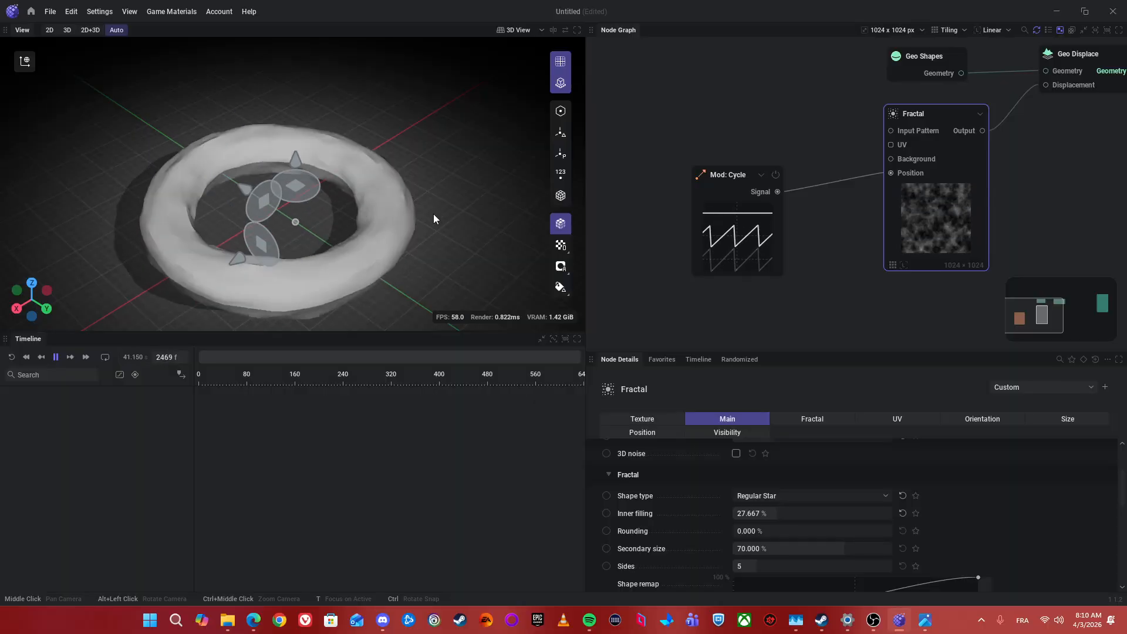
# - Reposition the Mod: Cycle node and move the Geo Shapes node higher in the graph
pyautogui.scroll(-5, 782, 238)
pyautogui.moveTo(757, 220); pyautogui.dragTo(951, 160)
pyautogui.moveTo(699, 198); pyautogui.dragTo(713, 186)
pyautogui.moveTo(848, 118); pyautogui.dragTo(751, 139)
pyautogui.scroll(3, 744, 114)
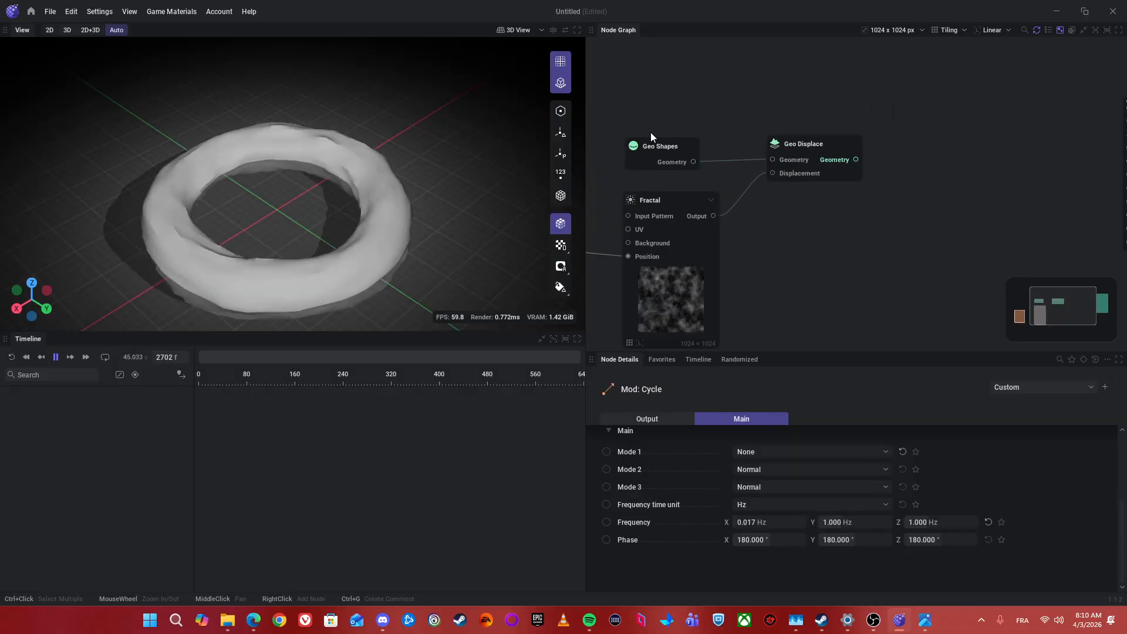
pyautogui.moveTo(645, 148); pyautogui.dragTo(645, 113)
pyautogui.moveTo(937, 158); pyautogui.dragTo(830, 151)
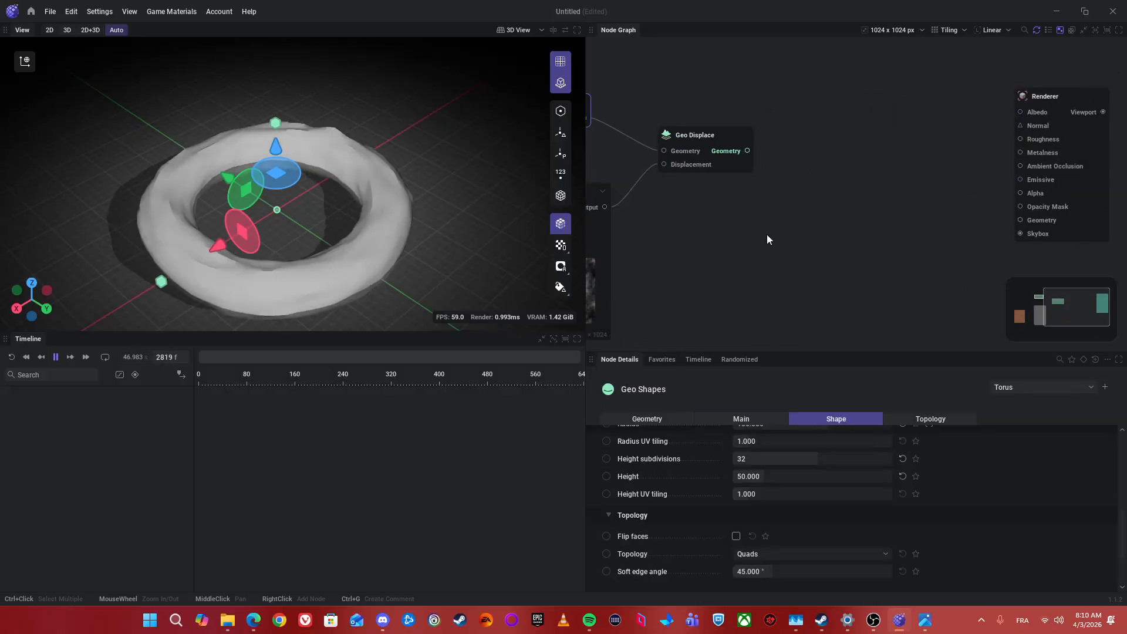
# - Disconnect the Fractal from the Geo Displace node and delete the Fractal and Mod: Cycle nodes
pyautogui.moveTo(714, 239); pyautogui.dragTo(808, 142)
pyautogui.click(769, 120)
pyautogui.moveTo(823, 222); pyautogui.dragTo(927, 150)
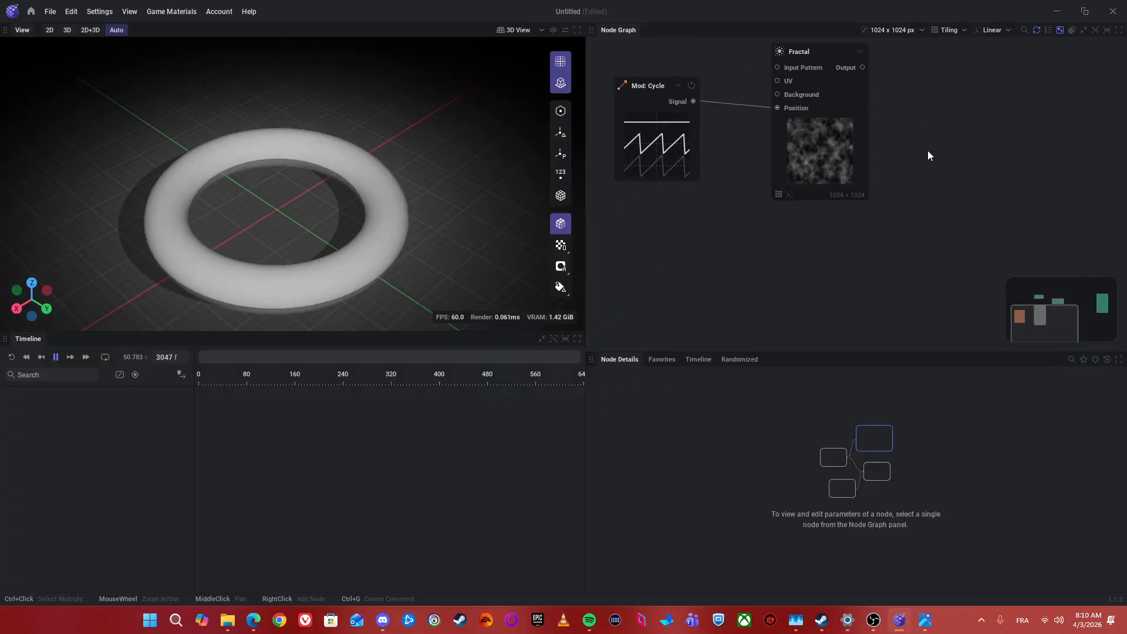
pyautogui.scroll(-3, 883, 205)
pyautogui.moveTo(870, 238); pyautogui.dragTo(716, 133)
pyautogui.press('Delete')
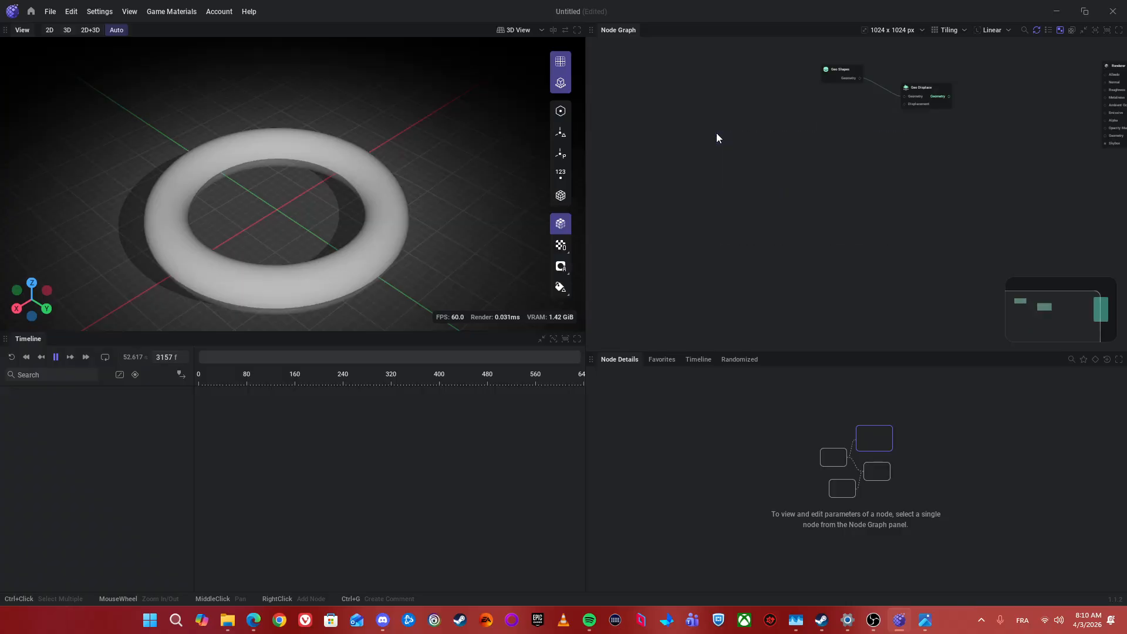
# - Add a second Geo Shapes node below the existing torus Geo Shapes node
pyautogui.scroll(3, 888, 61)
pyautogui.click(784, 69)
pyautogui.scroll(3, 716, 463)
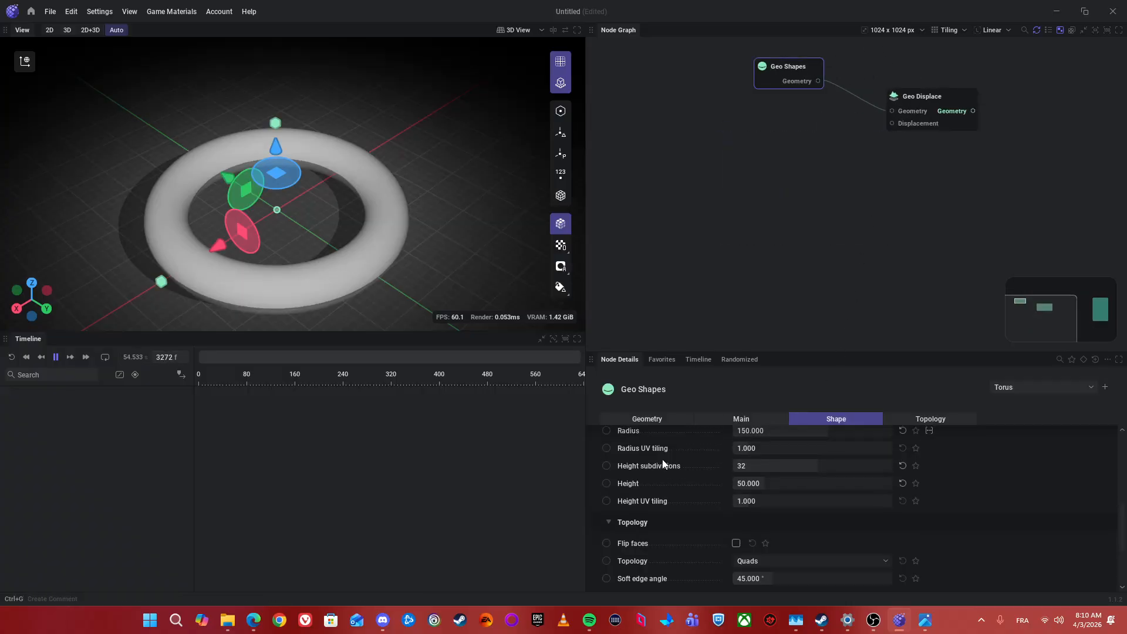
pyautogui.click(814, 166)
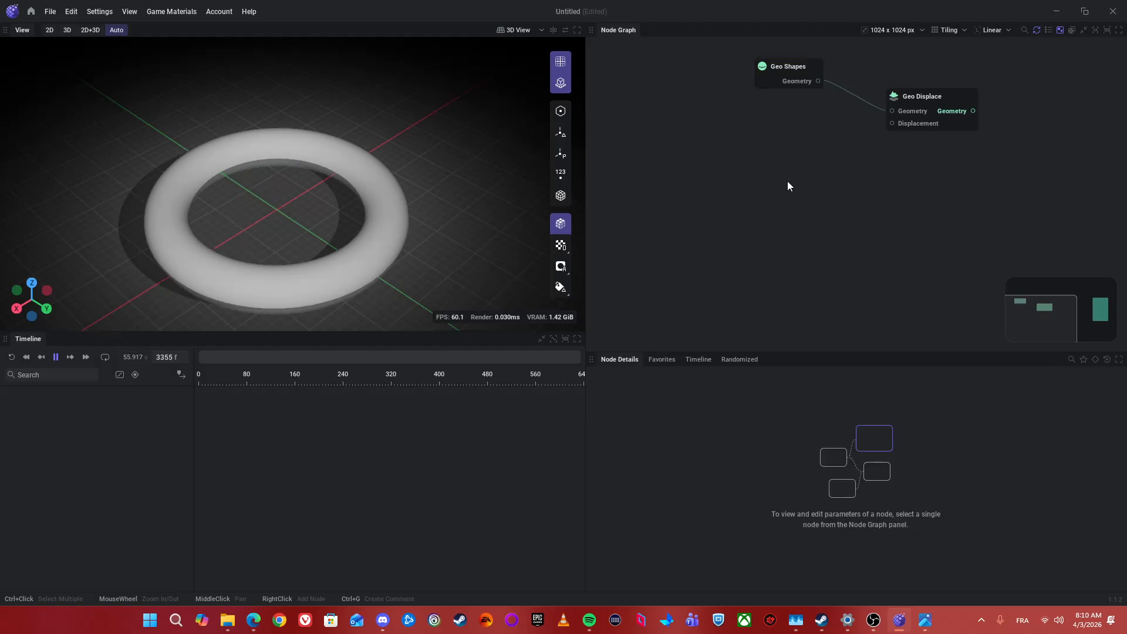
pyautogui.rightClick(755, 145)
pyautogui.write('Geo')
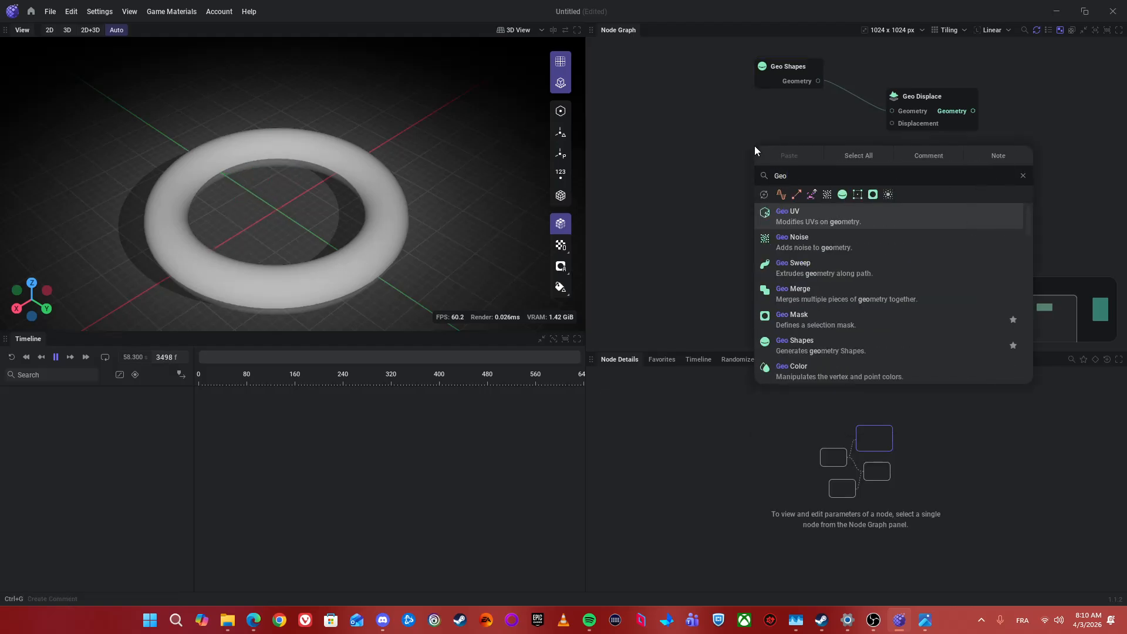
pyautogui.write('Shapes')
pyautogui.press('Return')
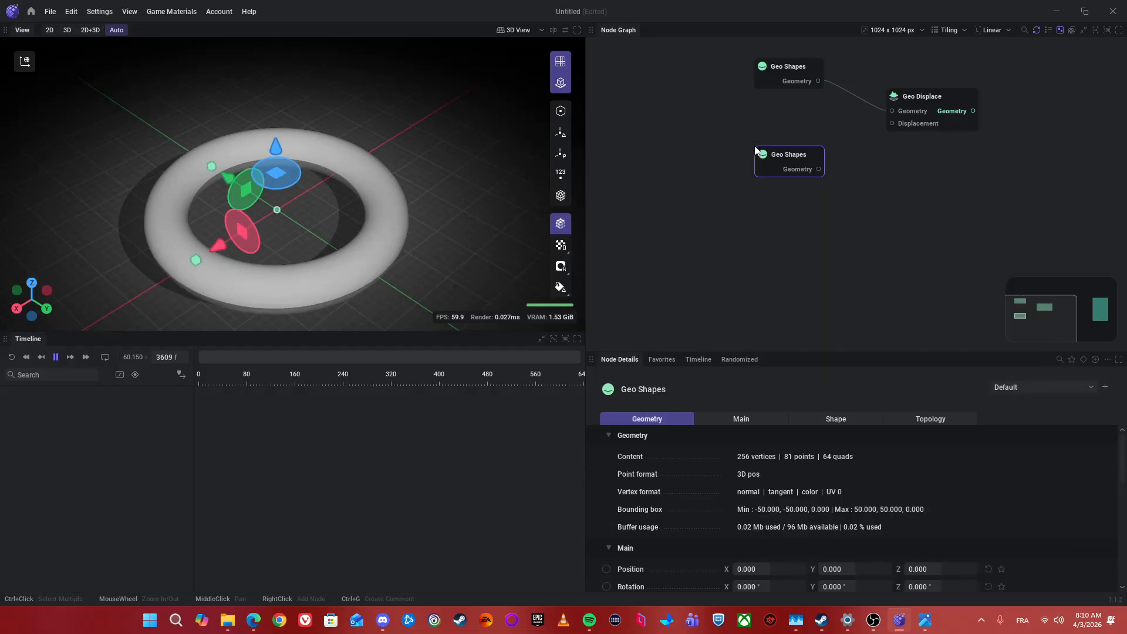
# - Preview the new Geo Shapes node in the 3D view and set its shape to Sphere
pyautogui.scroll(-2, 841, 544)
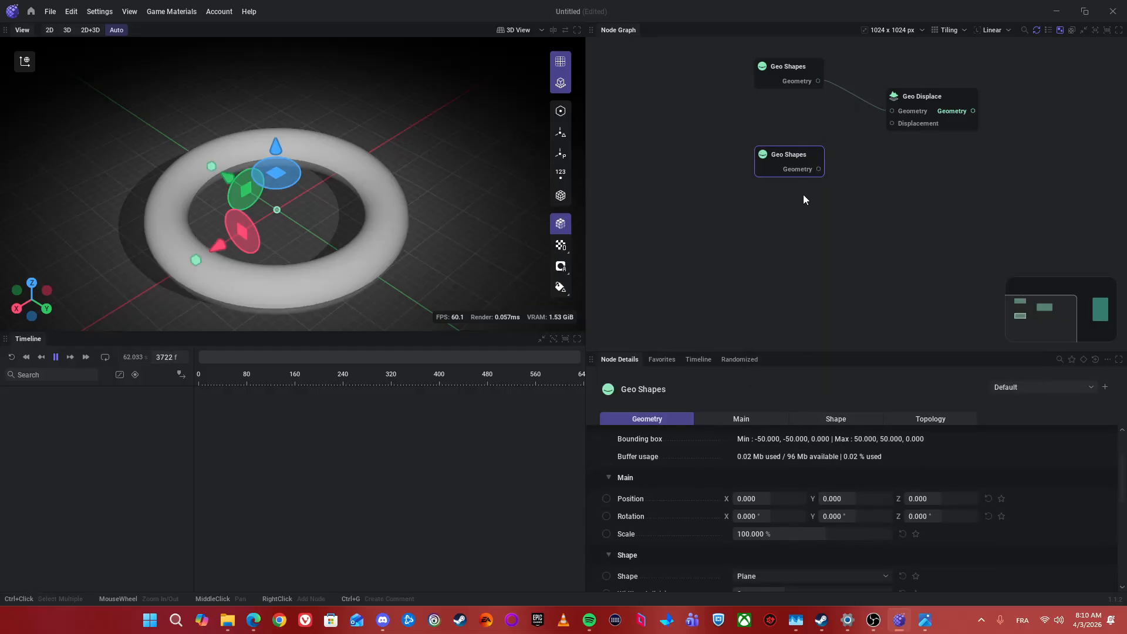
pyautogui.click(795, 157)
pyautogui.scroll(-3, 817, 568)
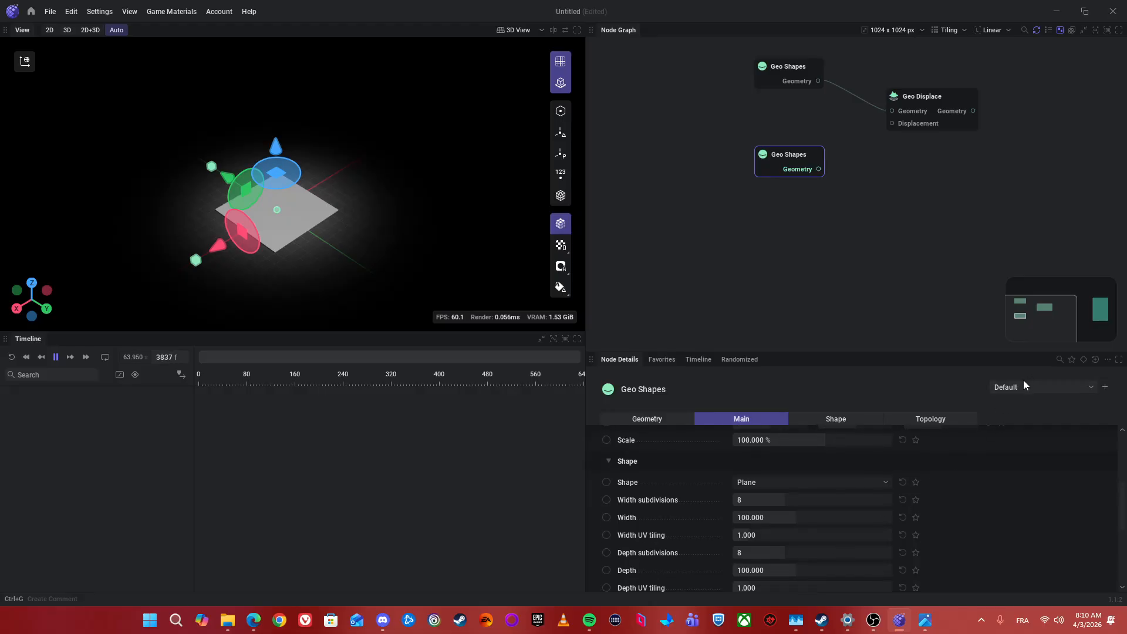
pyautogui.click(776, 483)
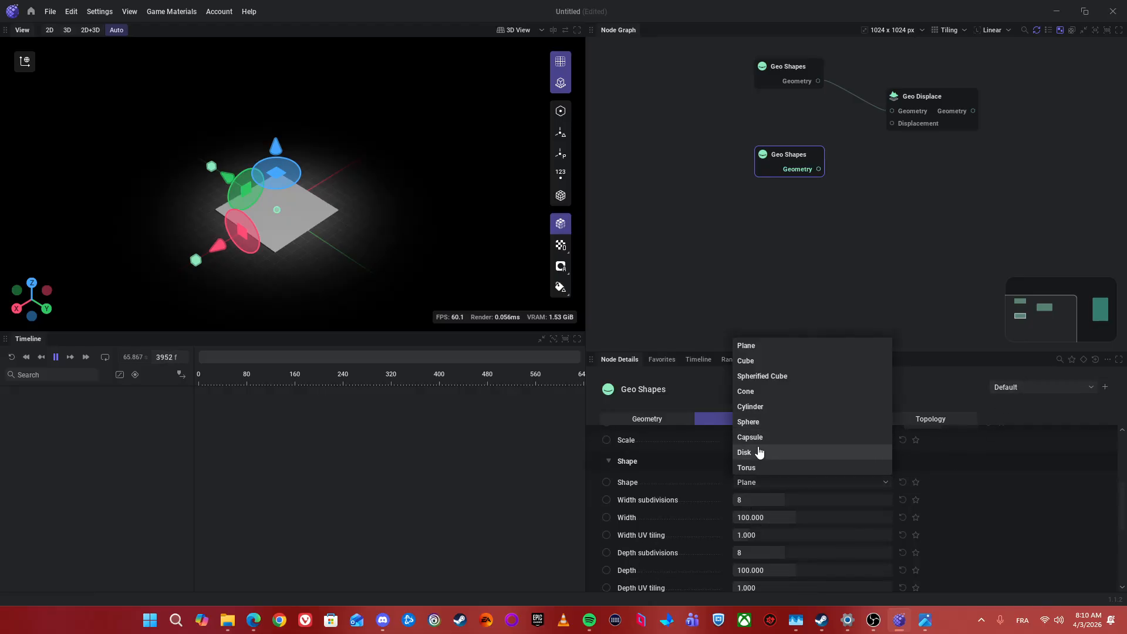
pyautogui.click(754, 422)
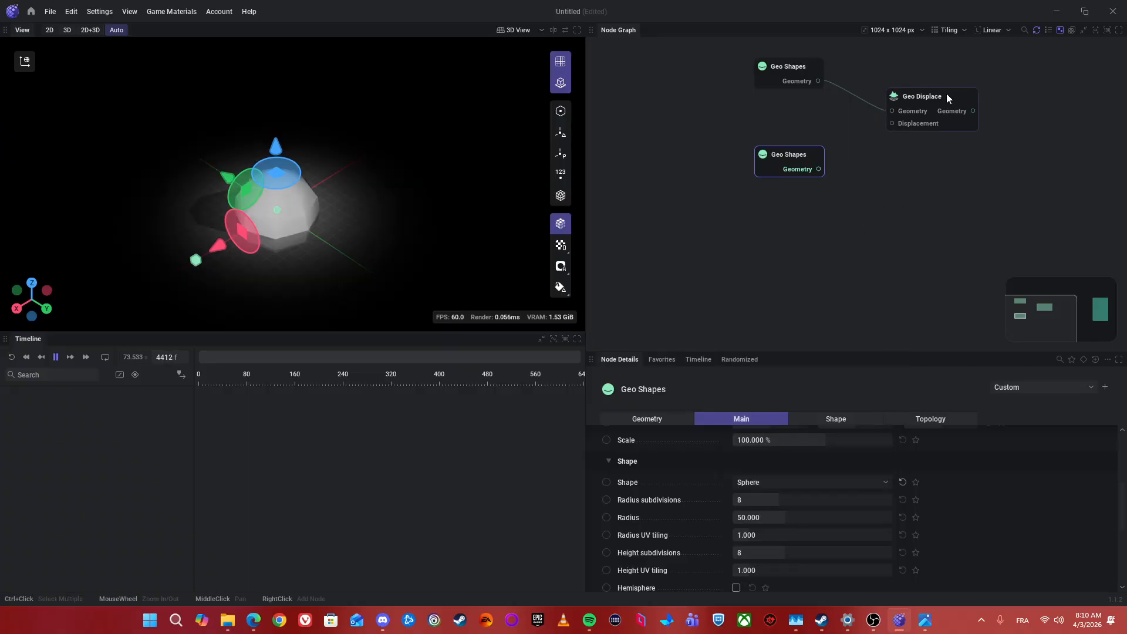
# - Merge the Geo Displace output and the sphere's Geo Shapes output with a Geo Merge node and preview the result in 3D
pyautogui.moveTo(971, 111); pyautogui.dragTo(1016, 130)
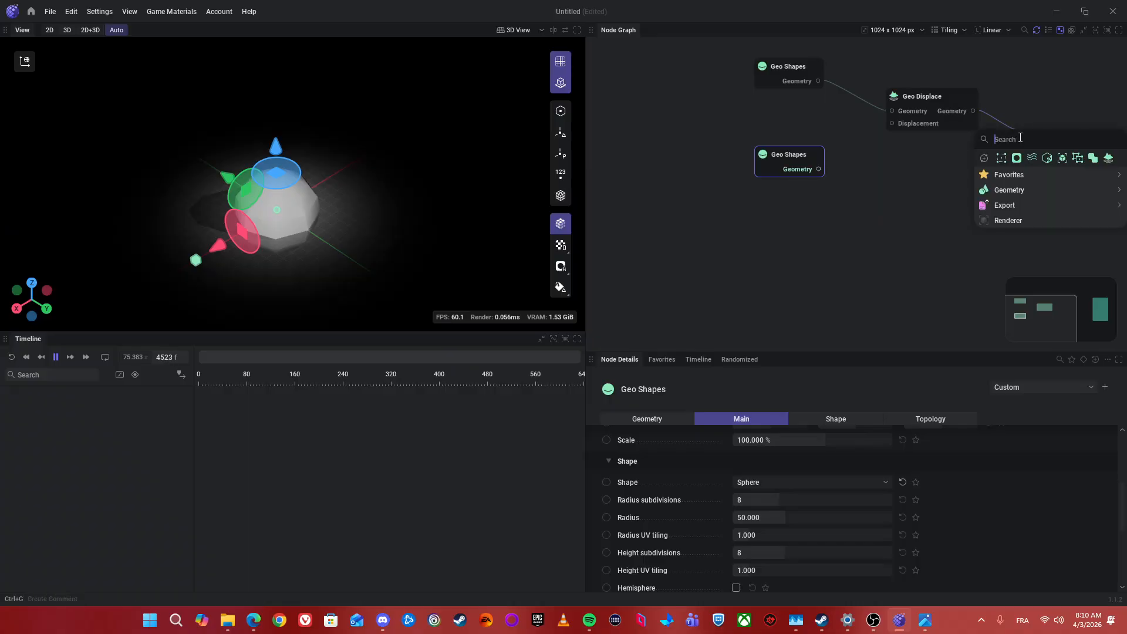
pyautogui.click(928, 100)
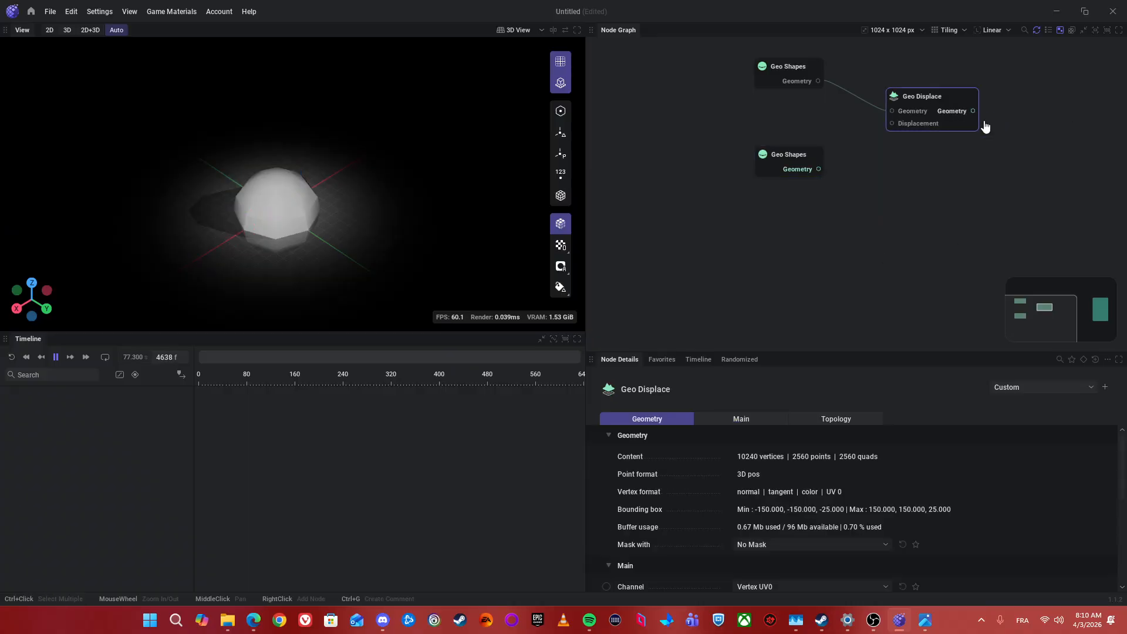
pyautogui.moveTo(876, 170); pyautogui.dragTo(926, 186)
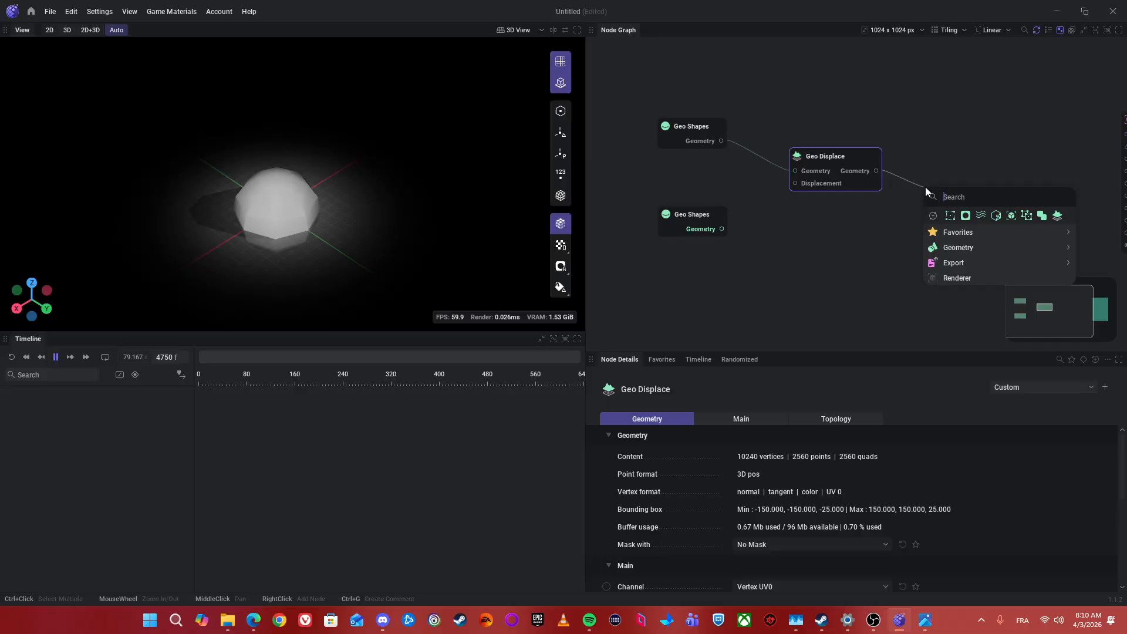
pyautogui.write('Merge')
pyautogui.press('Return')
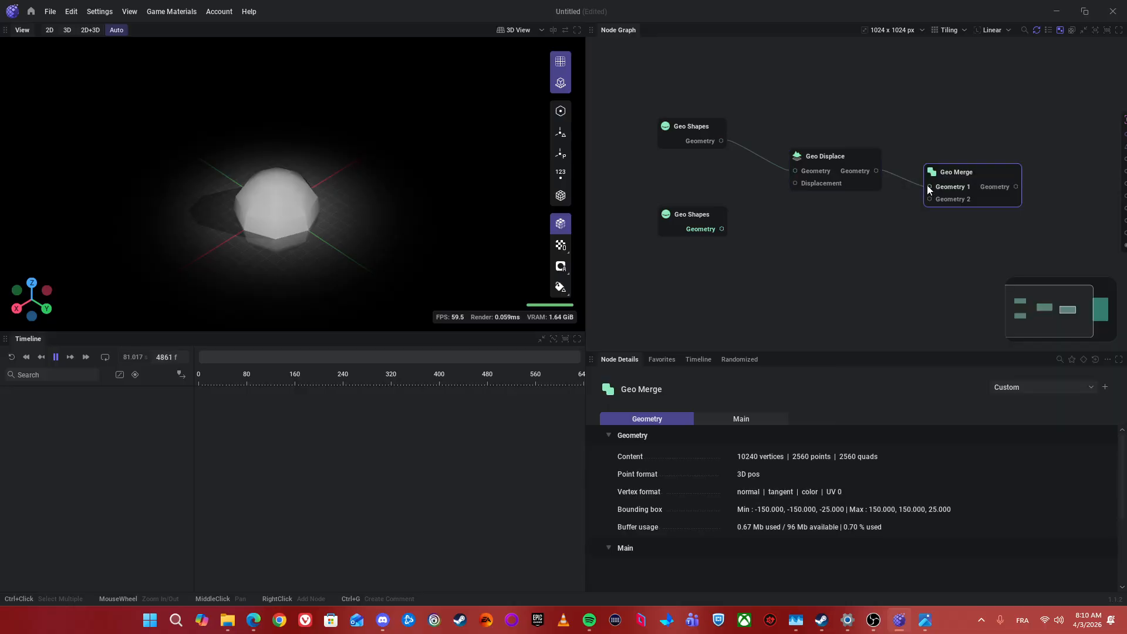
pyautogui.moveTo(721, 230); pyautogui.dragTo(929, 199)
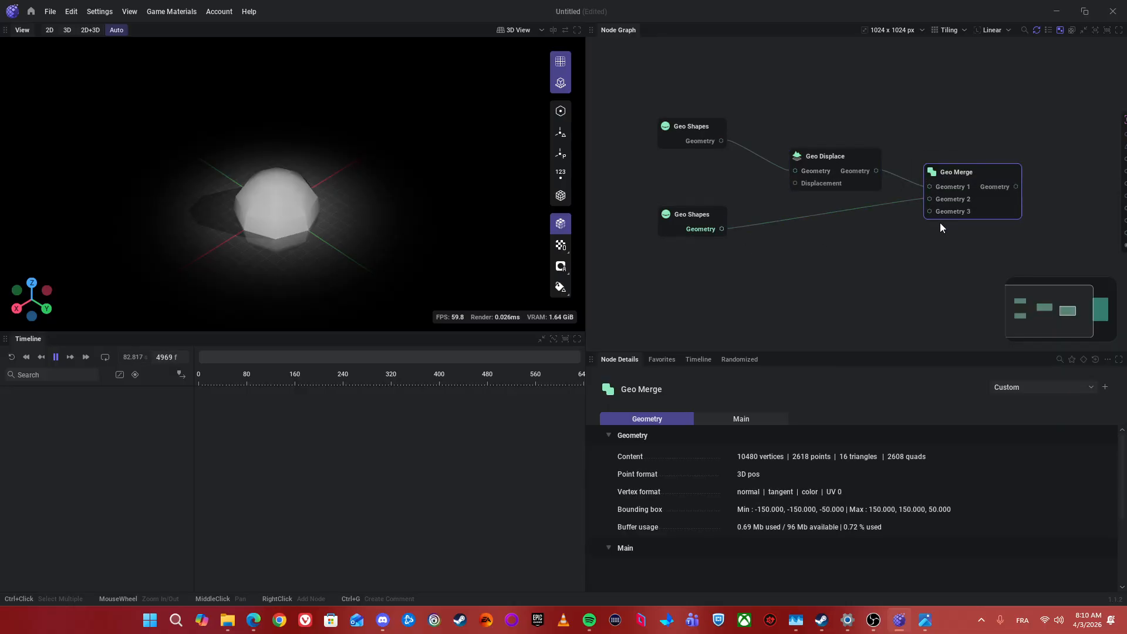
pyautogui.moveTo(226, 220); pyautogui.dragTo(268, 207)
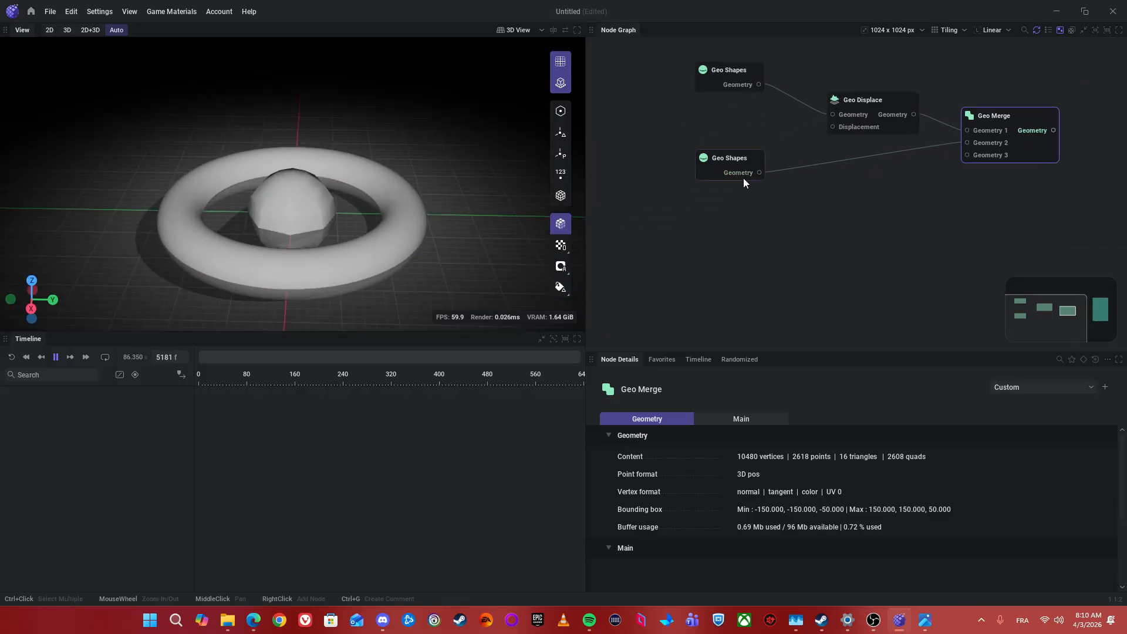
# - Add a Noise node feeding the Displacement input of the Geo Displace node
pyautogui.click(728, 172)
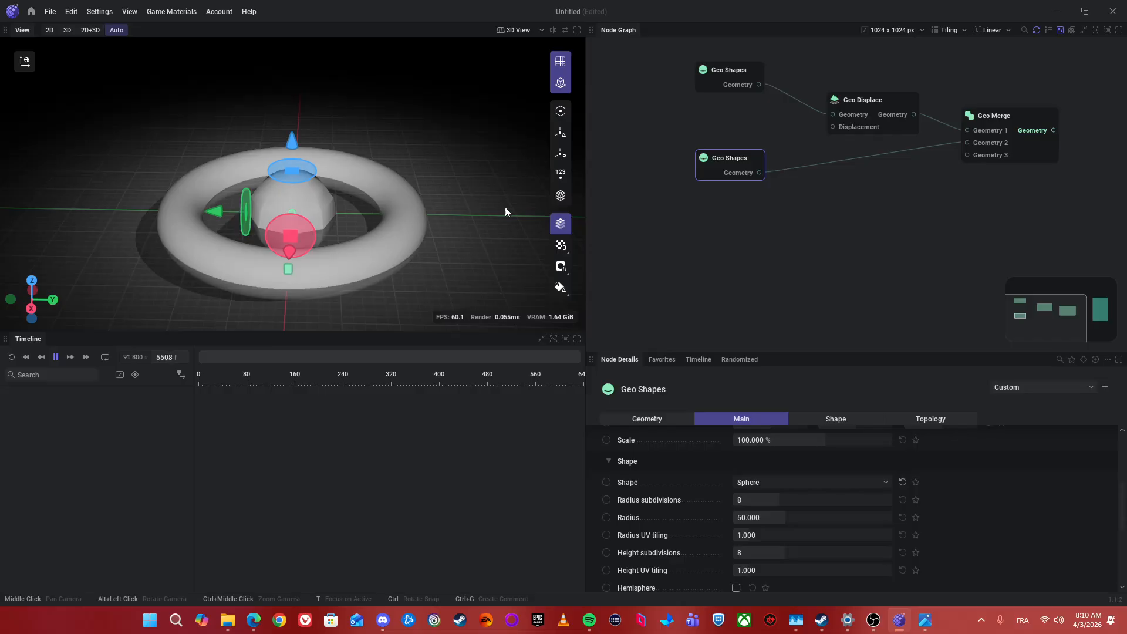
pyautogui.scroll(2, 726, 171)
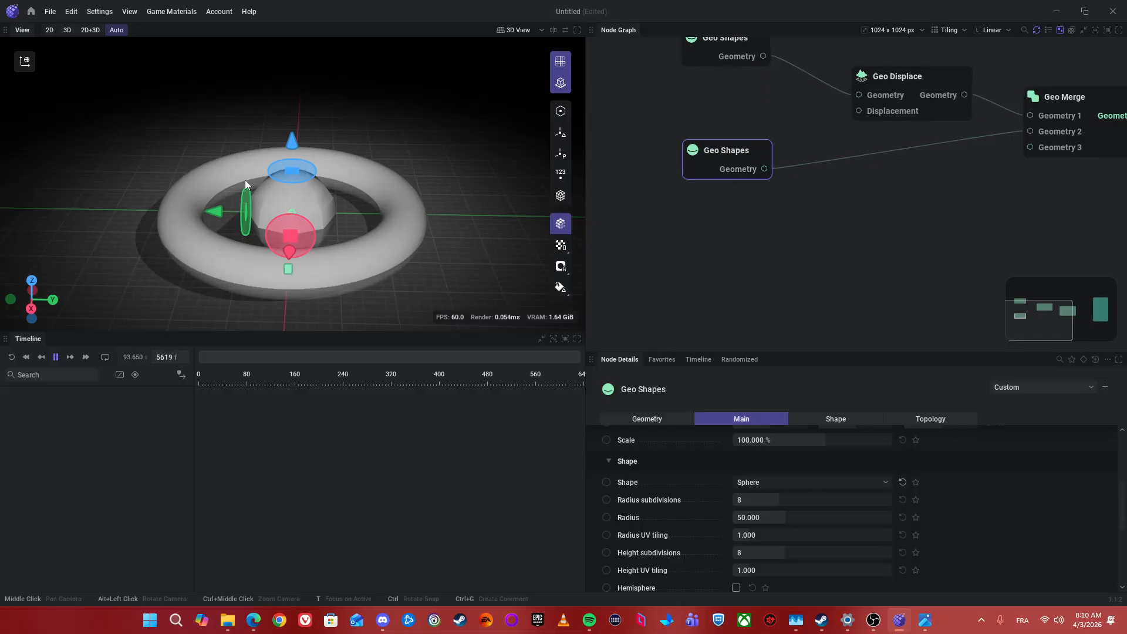
pyautogui.moveTo(851, 171); pyautogui.dragTo(802, 203)
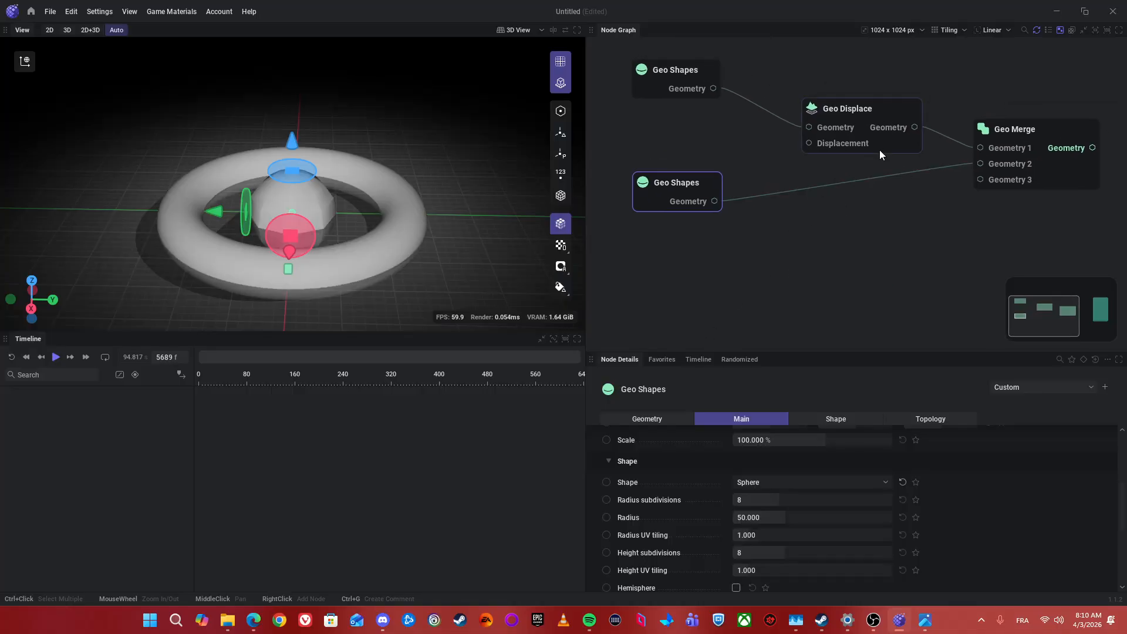
pyautogui.moveTo(770, 142); pyautogui.dragTo(654, 142)
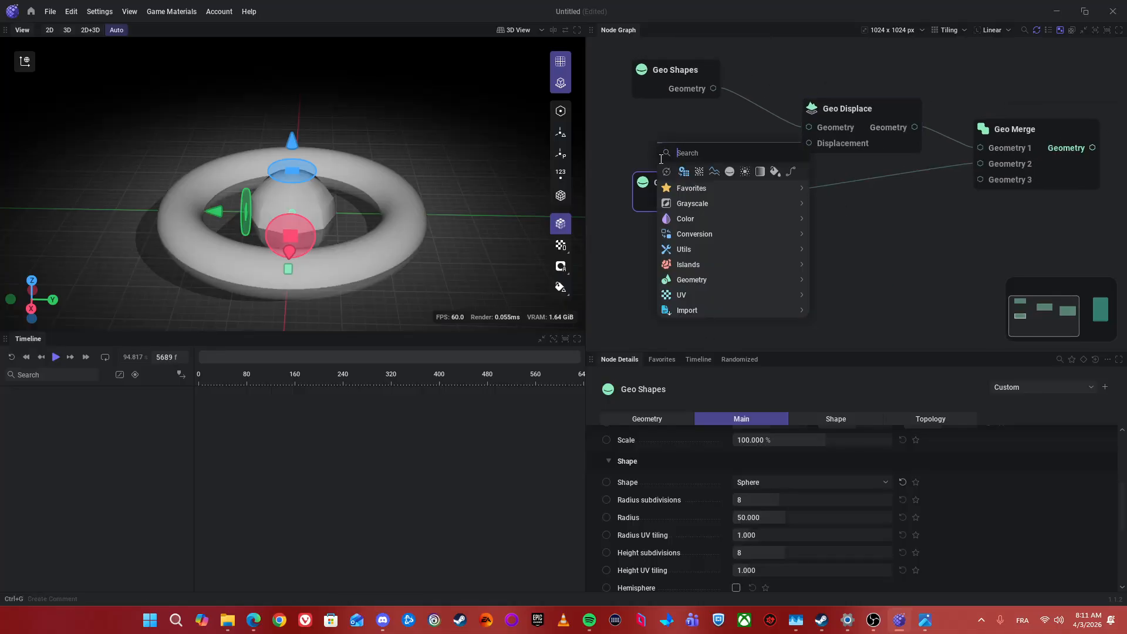
pyautogui.write('M')
pyautogui.press('BackSpace')
pyautogui.write('Noi')
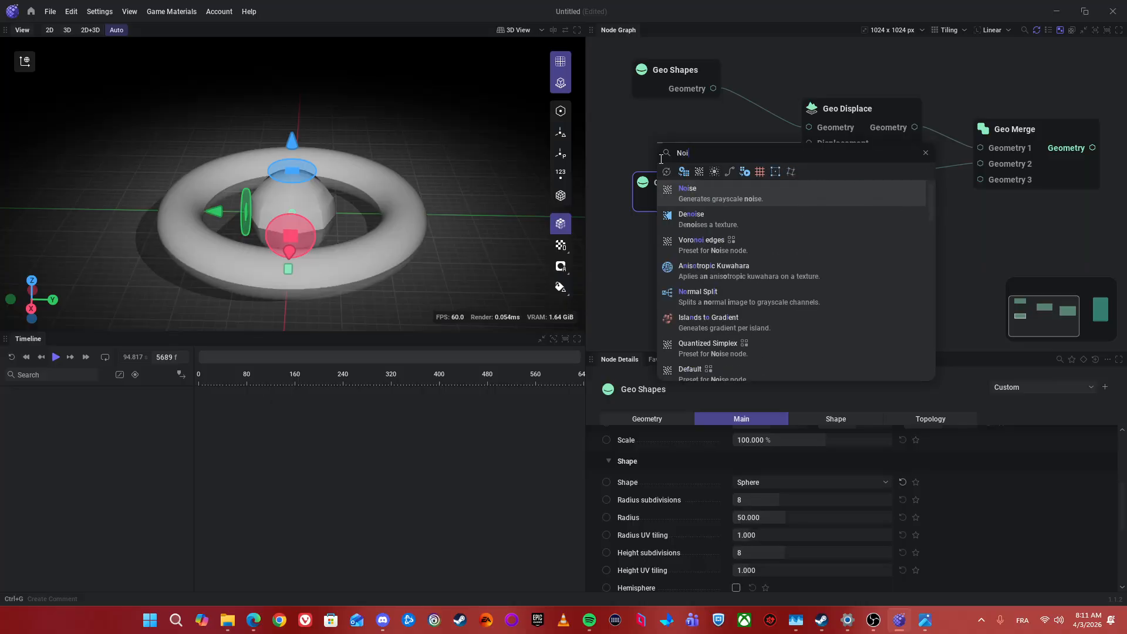
pyautogui.press('Return')
# - Move the sphere's Geo Shapes node lower in the graph, clear of the Noise node
pyautogui.moveTo(679, 203); pyautogui.dragTo(681, 347)
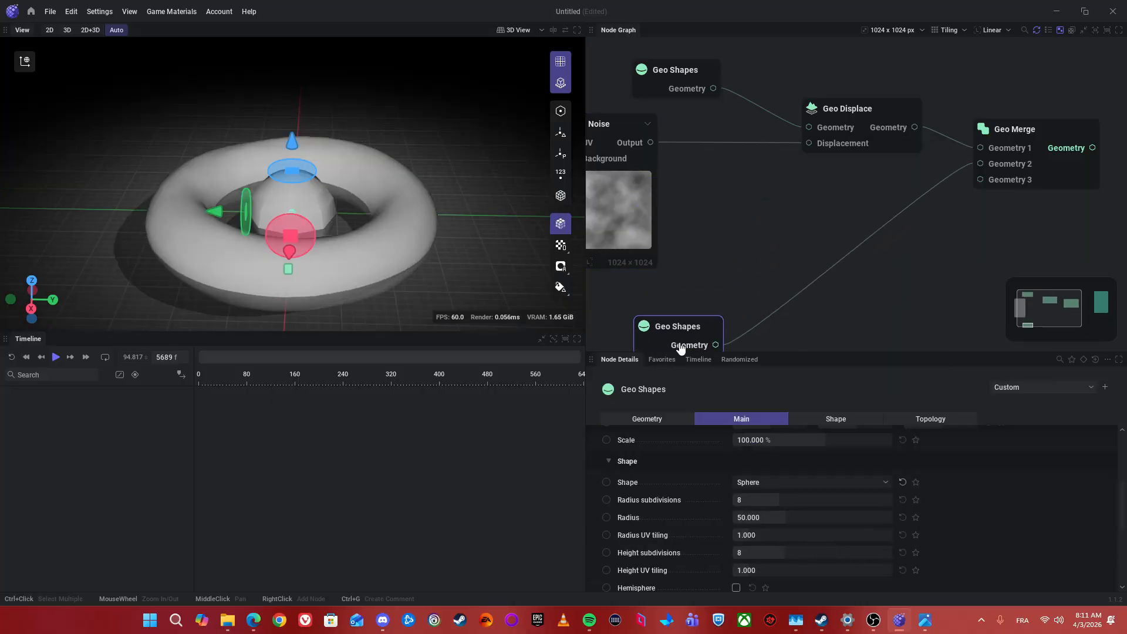
pyautogui.moveTo(783, 270); pyautogui.dragTo(798, 229)
pyautogui.scroll(2, 683, 503)
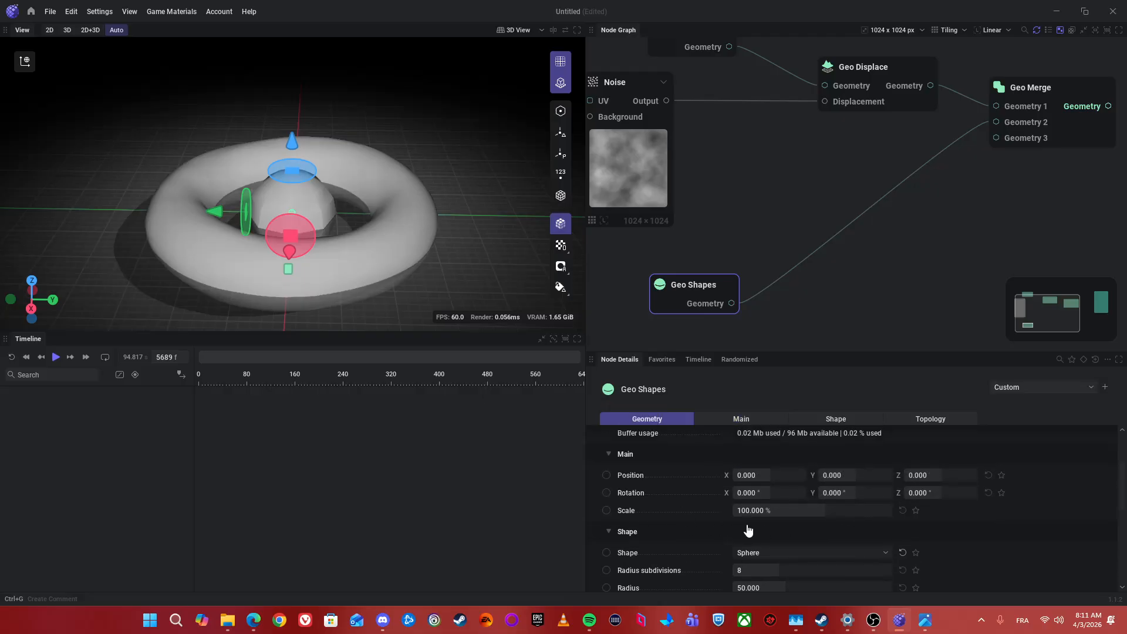
pyautogui.scroll(-2, 746, 525)
# - Expose the Noise node's Position as an input and connect a Mod: Cycle node to it
pyautogui.moveTo(711, 178); pyautogui.dragTo(805, 170)
pyautogui.click(727, 162)
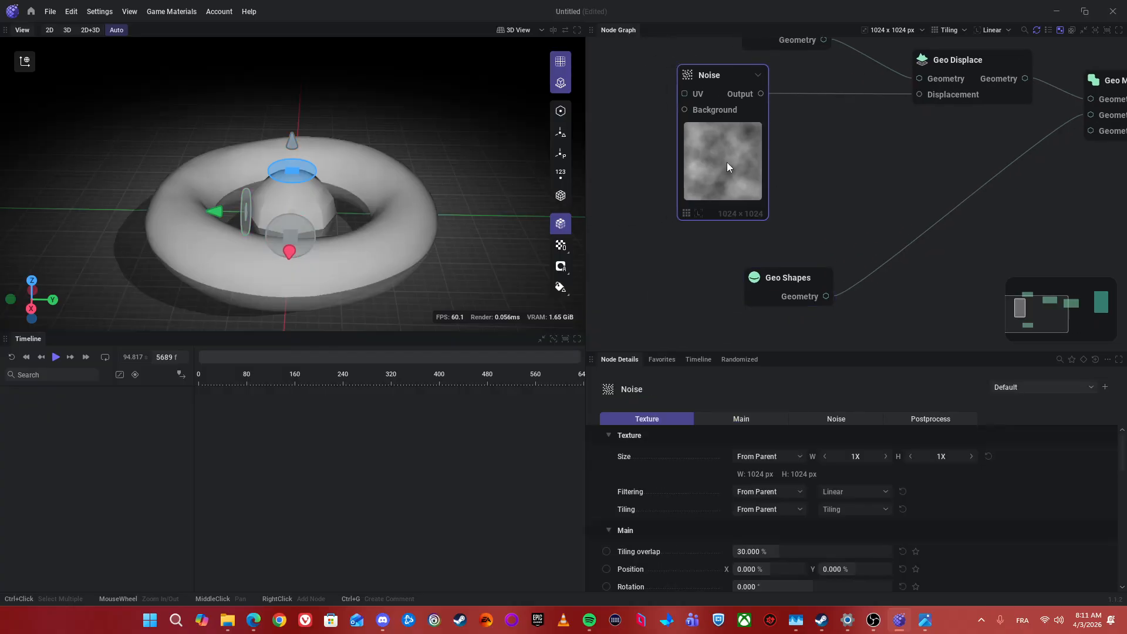
pyautogui.scroll(-1, 716, 528)
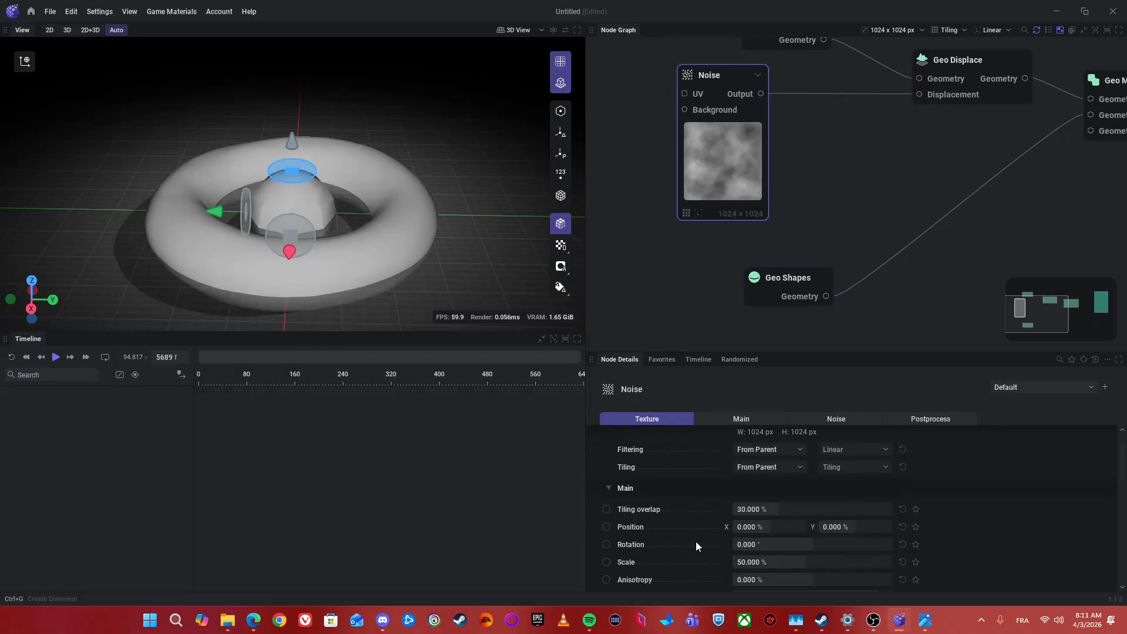
pyautogui.click(606, 522)
pyautogui.click(607, 522)
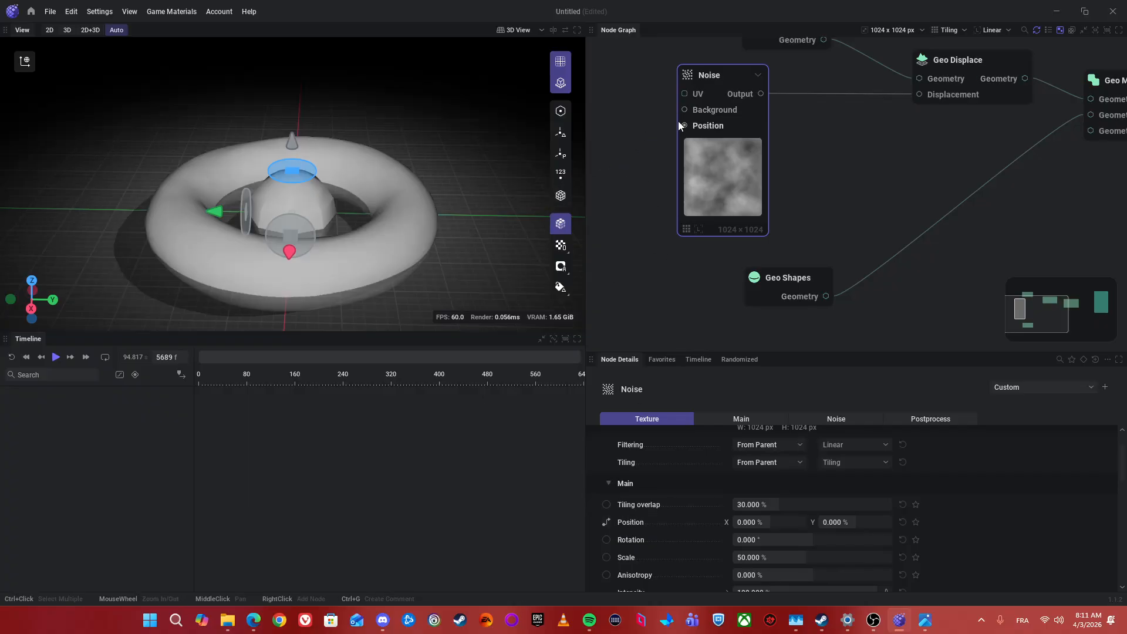
pyautogui.moveTo(682, 125); pyautogui.dragTo(642, 176)
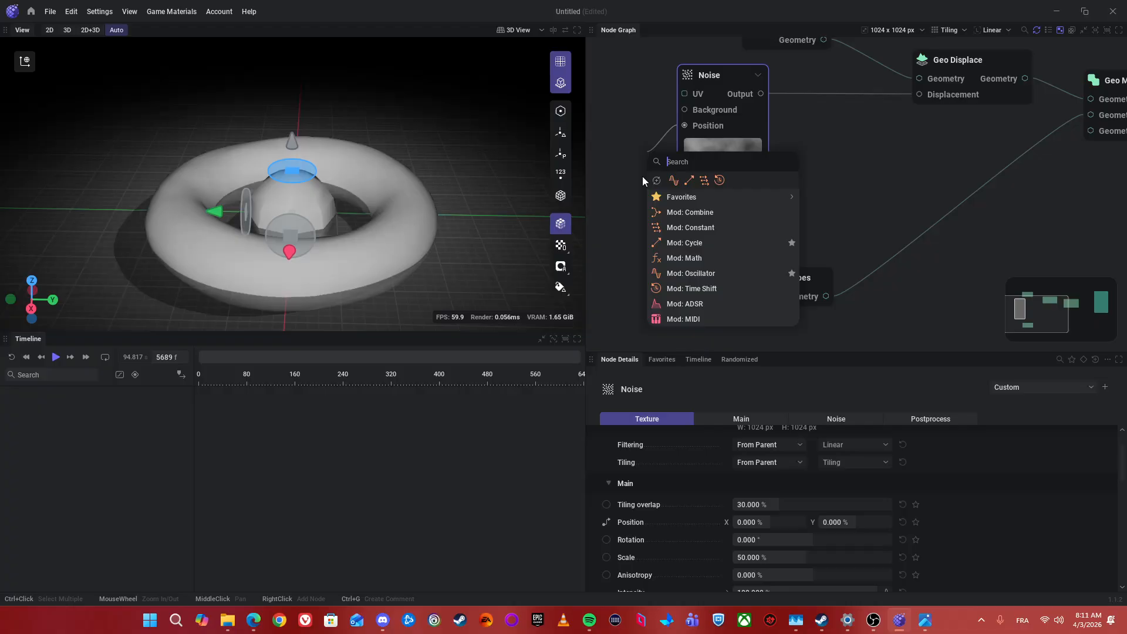
pyautogui.click(673, 244)
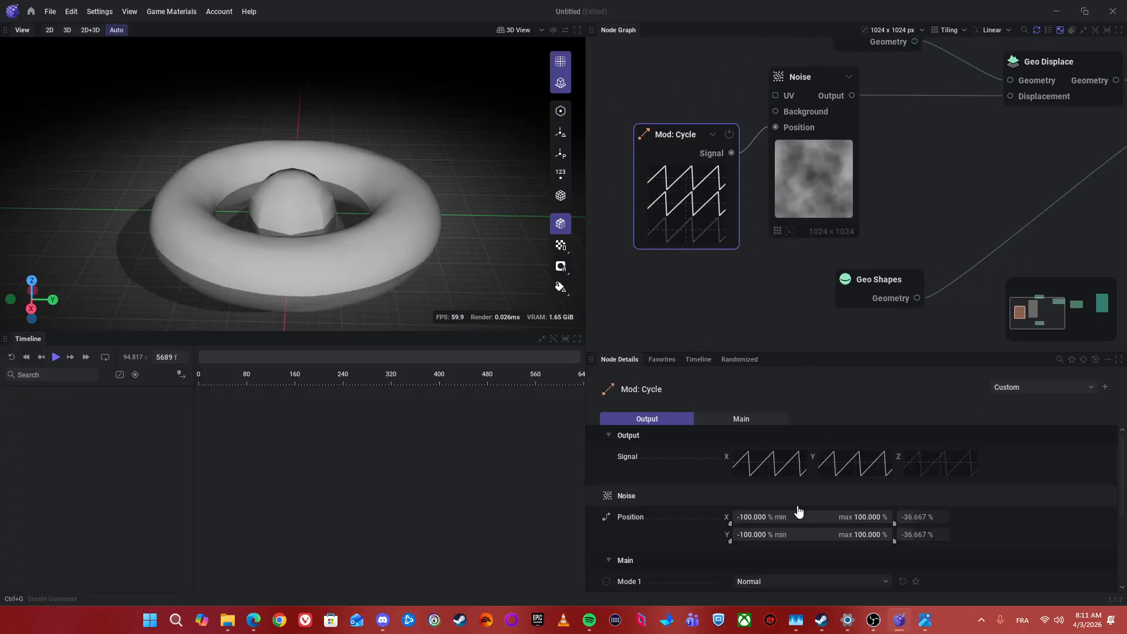
# - Set Mode 1 and Mode 3 of the Mod: Cycle node to None and its Y frequency to 0.2 Hz
pyautogui.scroll(-3, 799, 511)
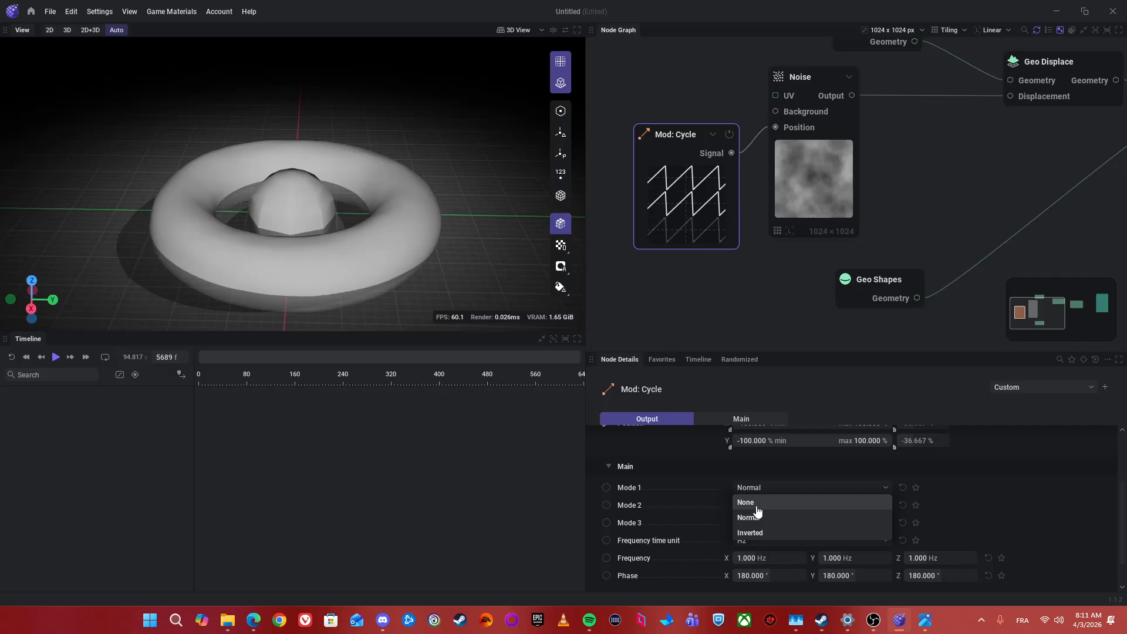
pyautogui.click(756, 504)
pyautogui.click(772, 523)
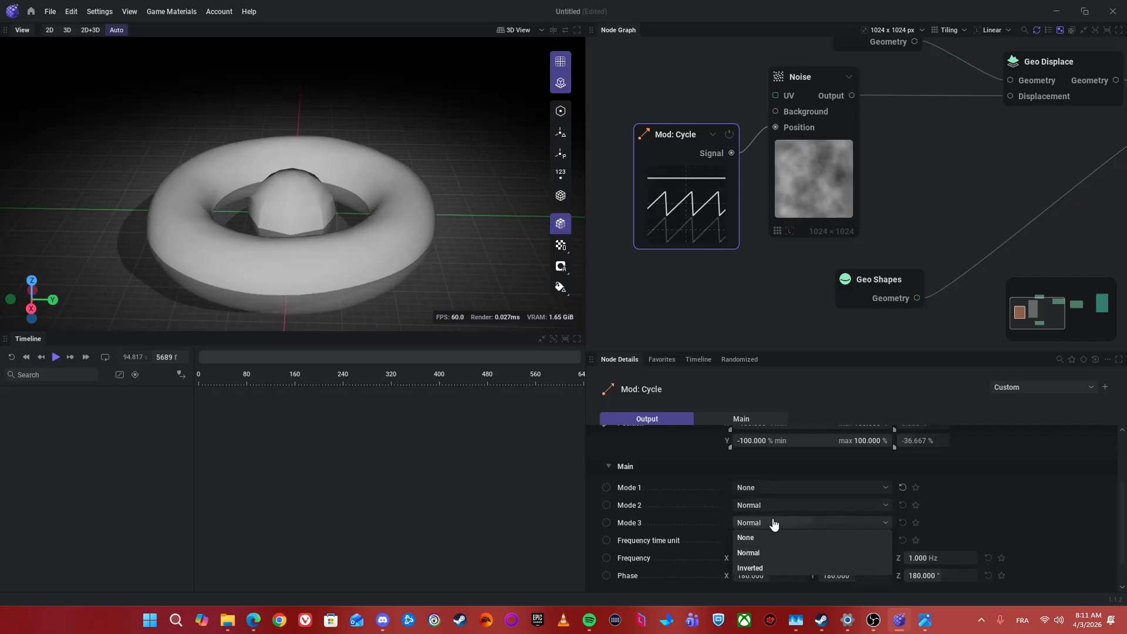
pyautogui.click(847, 558)
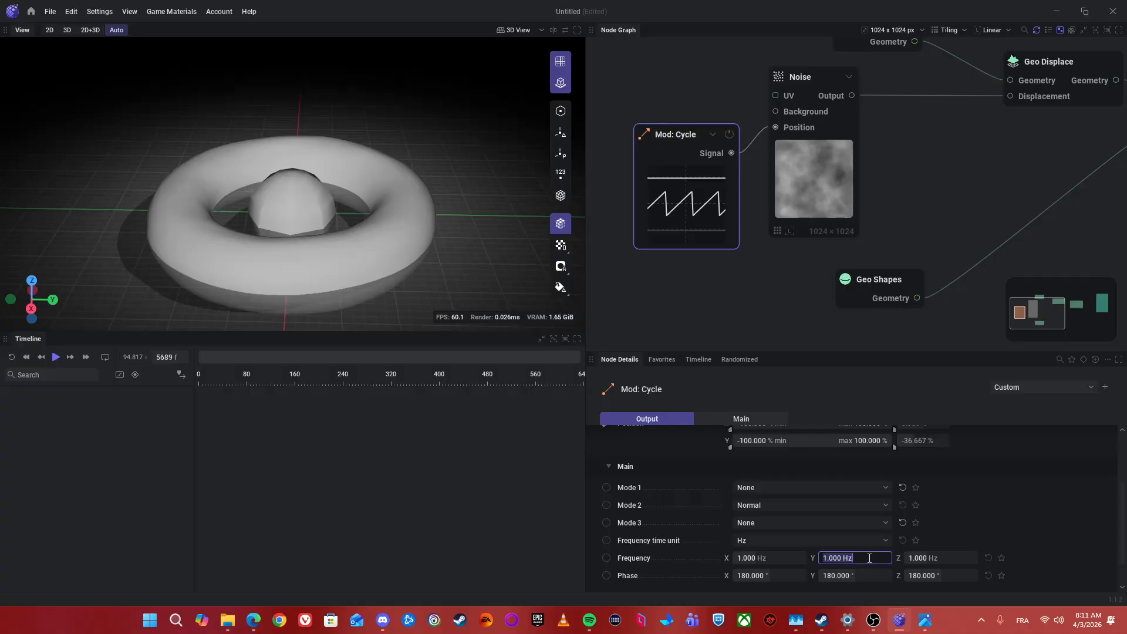
pyautogui.write('0.2')
pyautogui.press('Return')
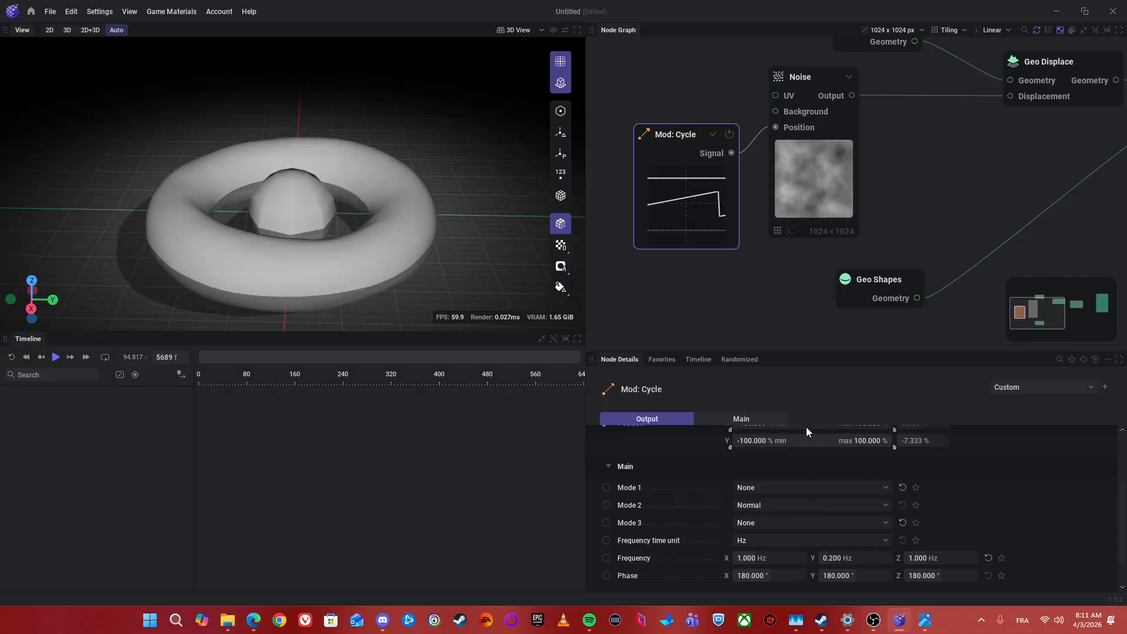
# - Resume timeline playback to animate the noise displacement on the torus
pyautogui.press('space')
pyautogui.moveTo(864, 173); pyautogui.dragTo(741, 187)
pyautogui.scroll(-3, 745, 187)
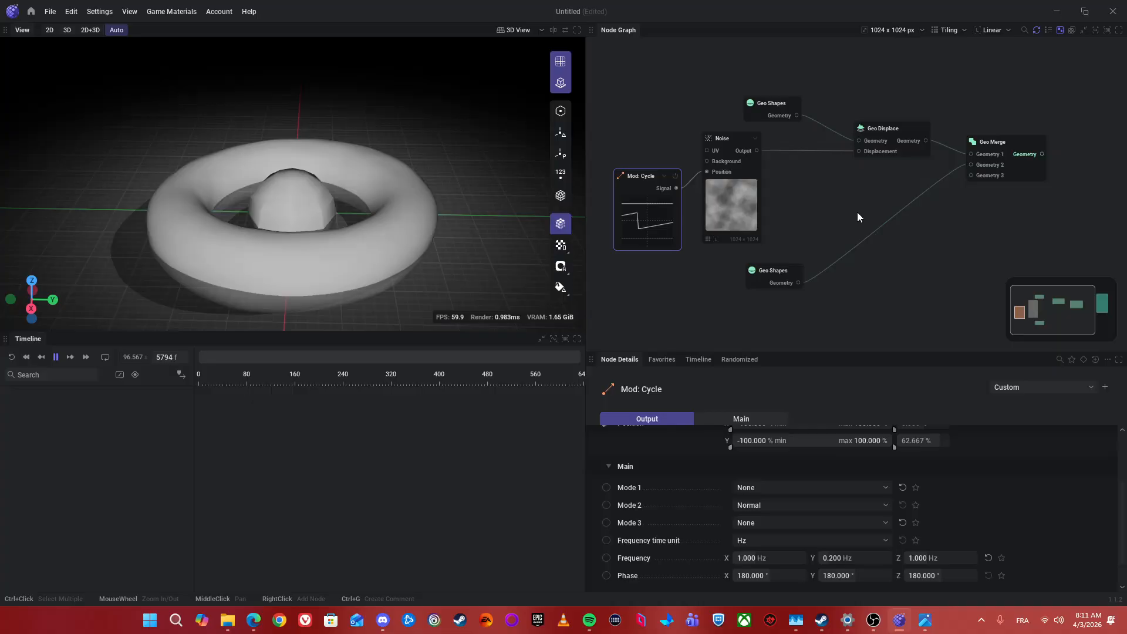
# - Reduce the sphere's Geo Shapes node to 3 radius subdivisions and 1 height subdivision
pyautogui.click(755, 258)
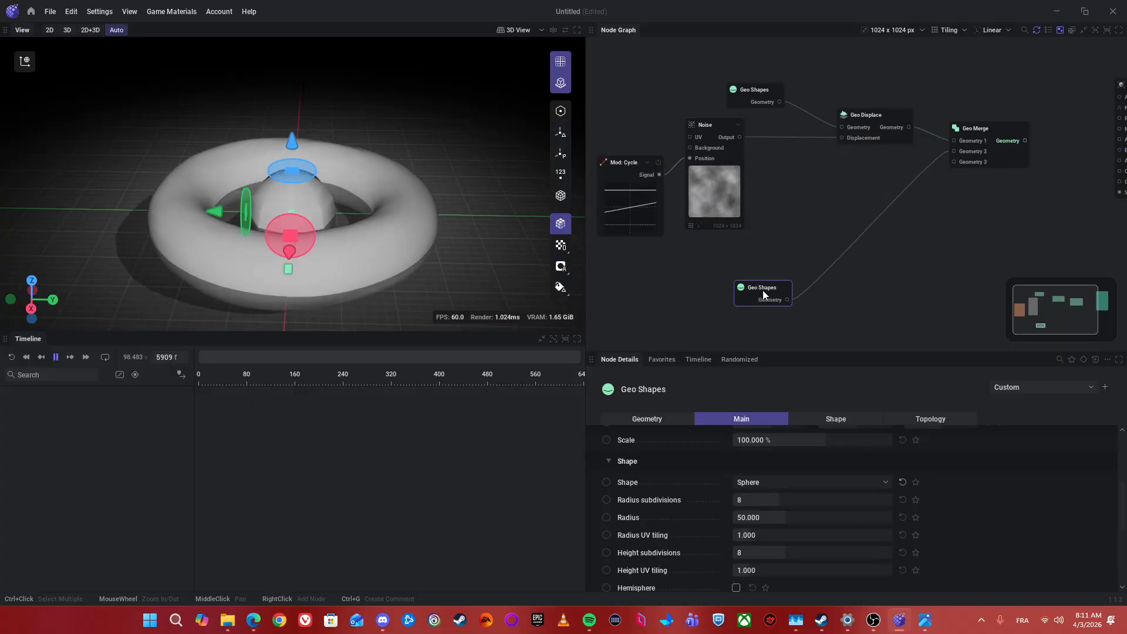
pyautogui.scroll(4, 784, 216)
pyautogui.scroll(2, 754, 176)
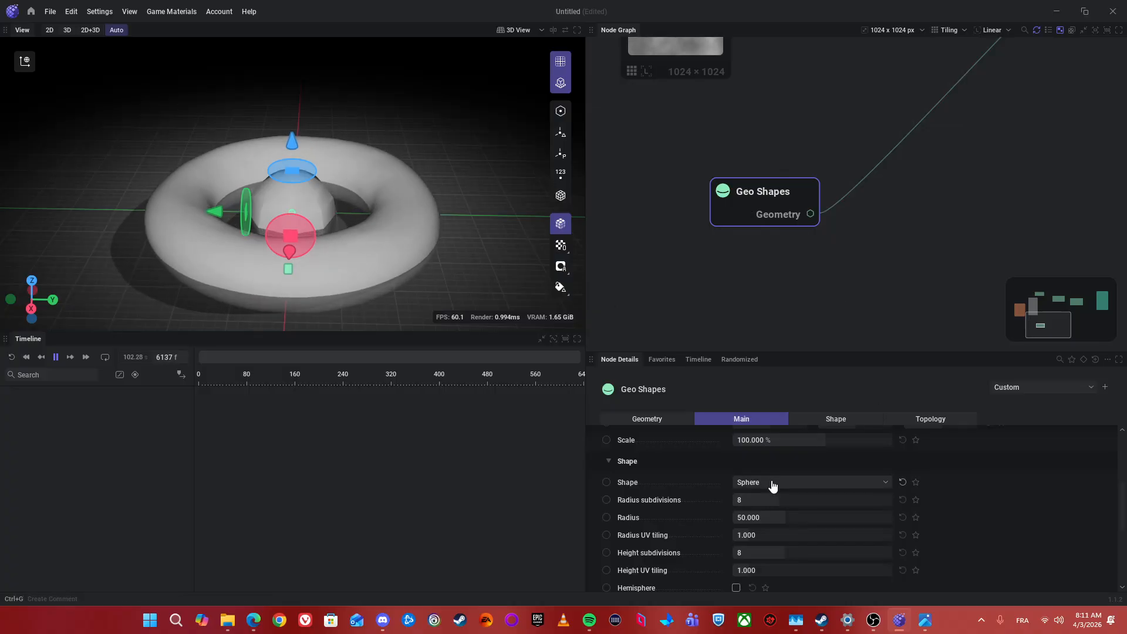
pyautogui.moveTo(775, 499); pyautogui.dragTo(732, 499)
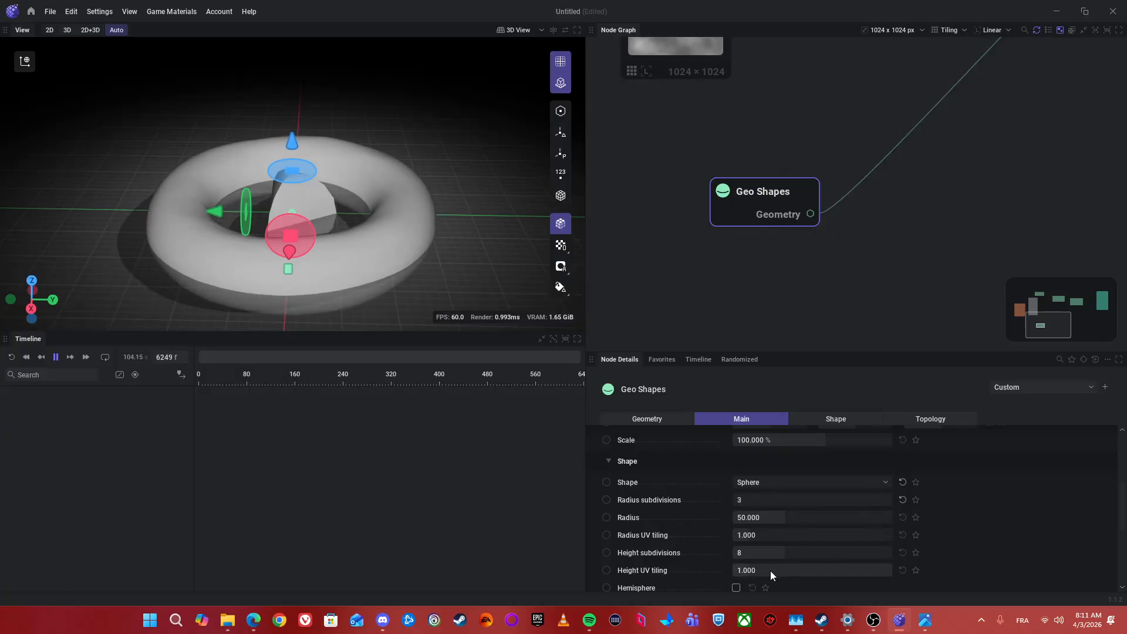
pyautogui.moveTo(780, 552); pyautogui.dragTo(732, 552)
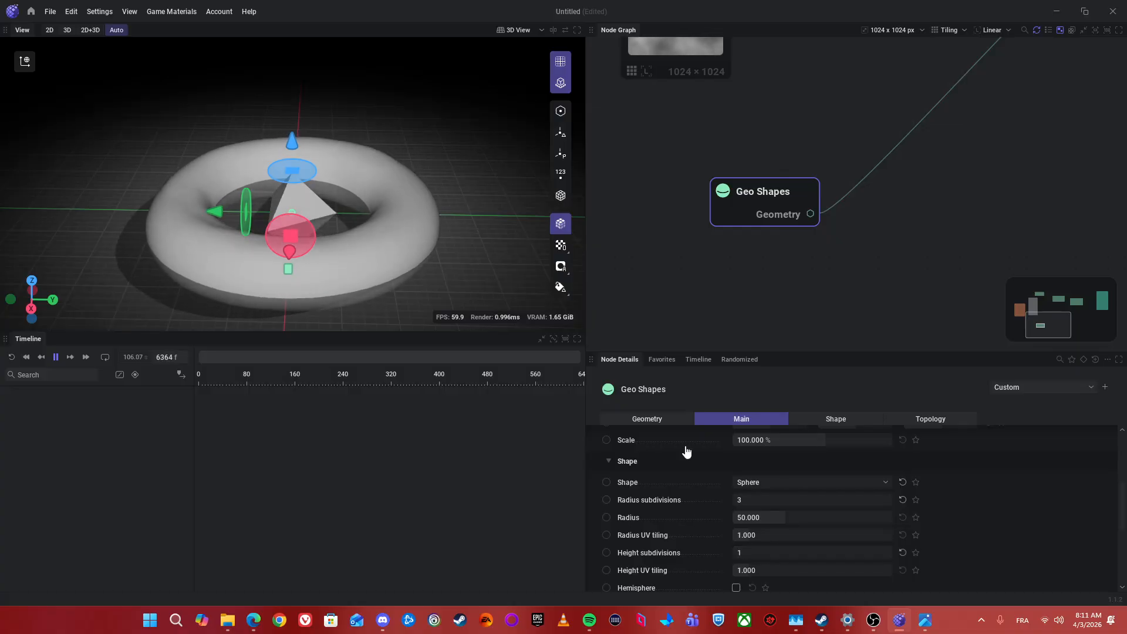
pyautogui.moveTo(193, 200); pyautogui.dragTo(153, 203)
# - Move the sphere's Geo Shapes node up and closer beneath the Noise node
pyautogui.moveTo(877, 218); pyautogui.dragTo(839, 295)
pyautogui.scroll(-3, 855, 285)
pyautogui.moveTo(753, 286); pyautogui.dragTo(693, 259)
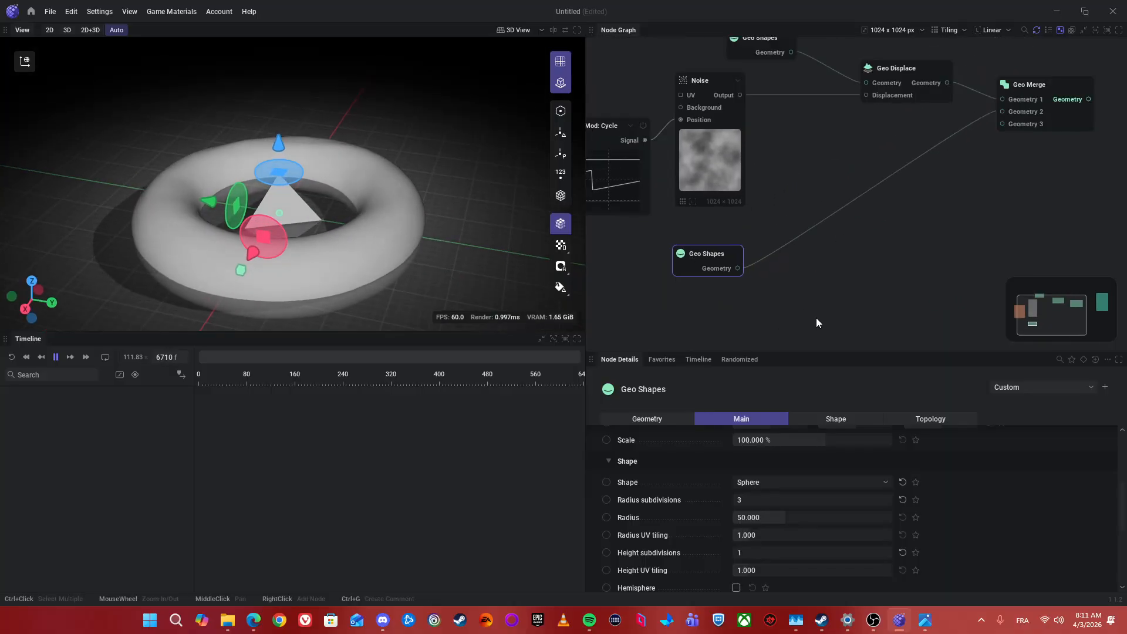
# - Try raising the low-poly sphere to a Z position of 106.667 in its Geo Shapes node, and undo the change
pyautogui.scroll(3, 848, 508)
pyautogui.scroll(-1, 832, 514)
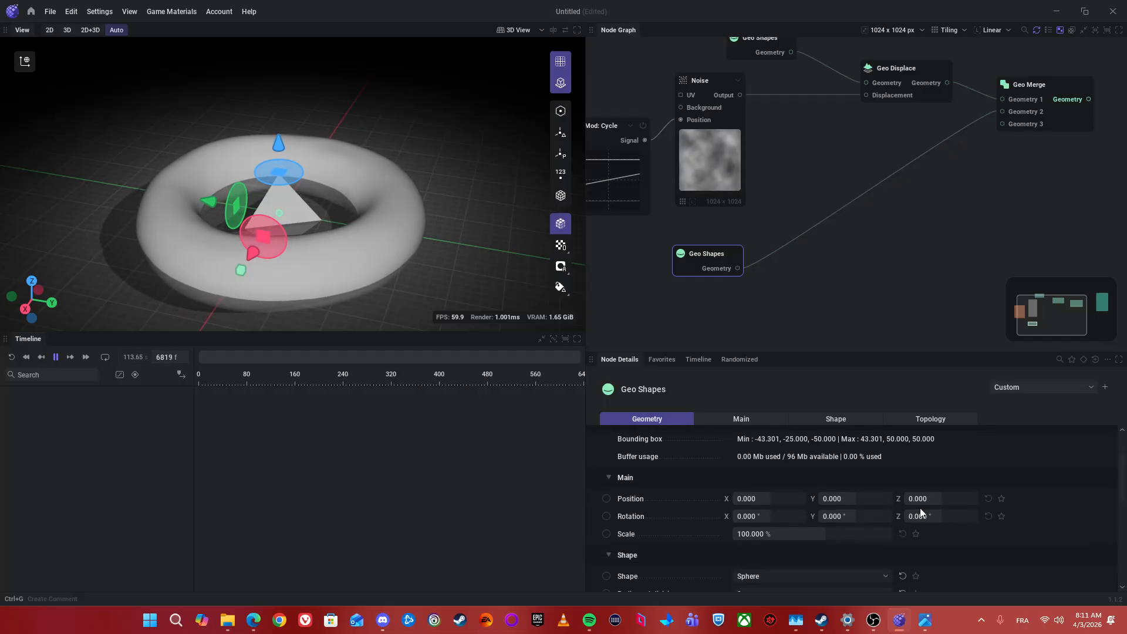
pyautogui.moveTo(920, 499); pyautogui.dragTo(963, 499)
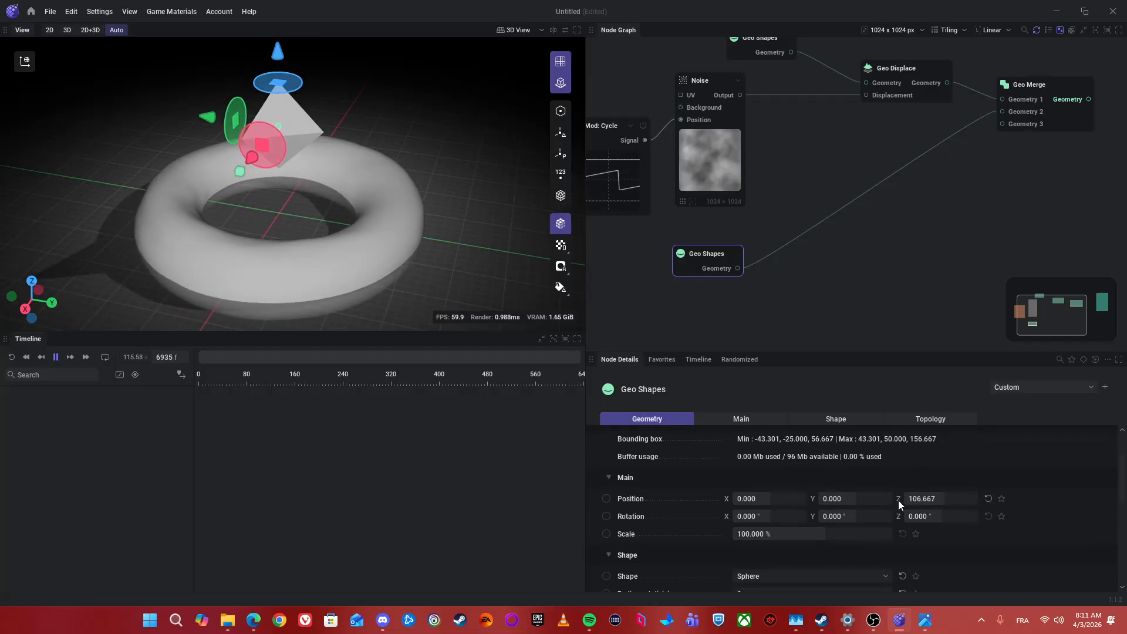
pyautogui.hotkey('ctrl', 'z')
# - Add a Geo Transform node after the sphere's Geo Shapes node and connect its output to the Geo Merge node
pyautogui.scroll(3, 769, 207)
pyautogui.moveTo(769, 208); pyautogui.dragTo(734, 174)
pyautogui.scroll(1, 735, 174)
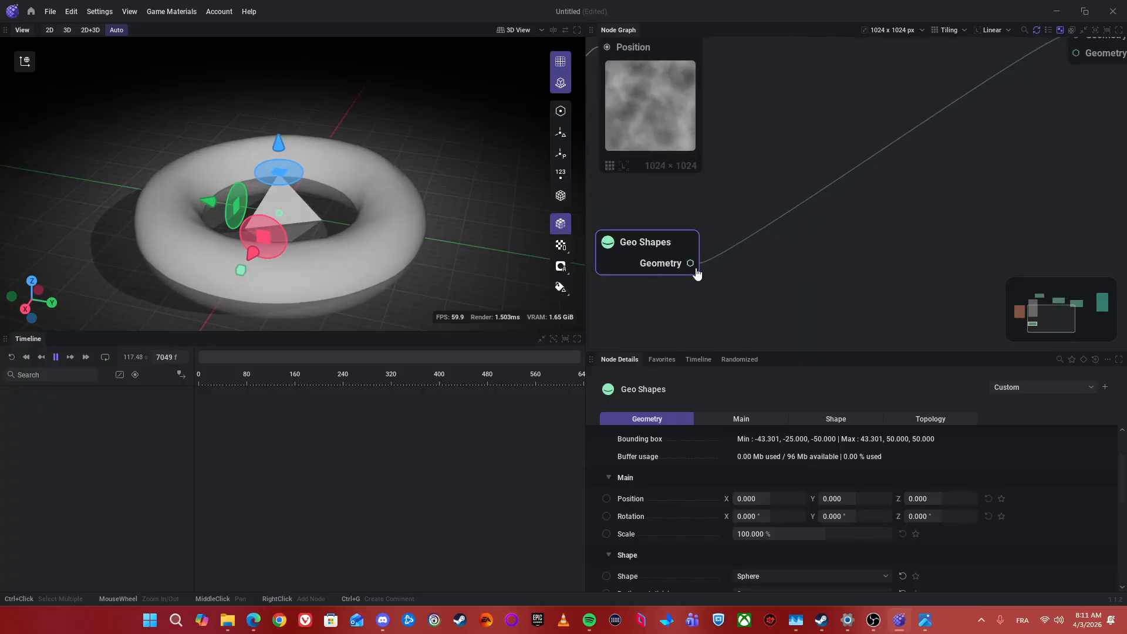
pyautogui.moveTo(690, 263); pyautogui.dragTo(786, 278)
pyautogui.write('Tra')
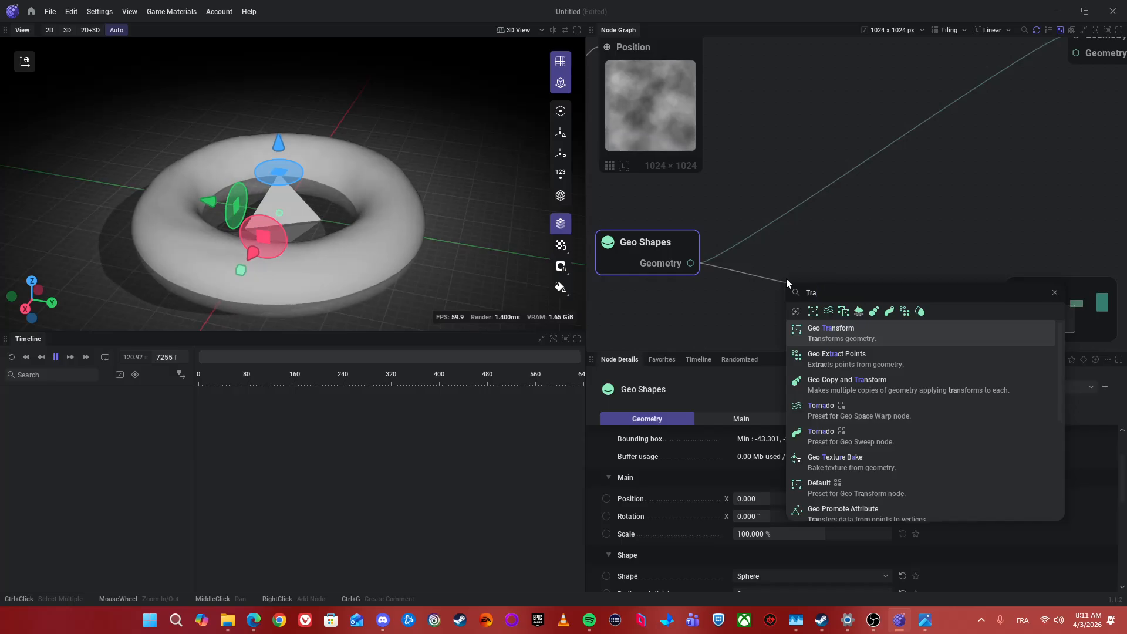
pyautogui.press('Return')
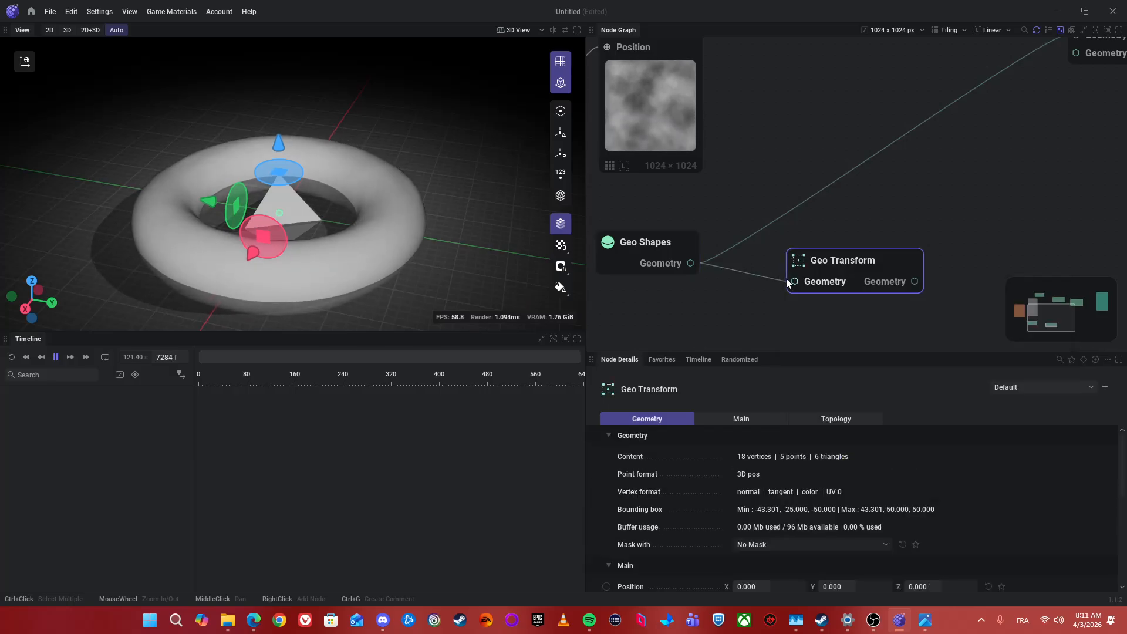
pyautogui.moveTo(847, 336); pyautogui.dragTo(1002, 94)
pyautogui.moveTo(993, 249); pyautogui.dragTo(1032, 210)
# - Line up the Geo Transform node with the sphere's Geo Shapes node and raise the shape to a Z position of 98.333
pyautogui.moveTo(817, 283); pyautogui.dragTo(803, 256)
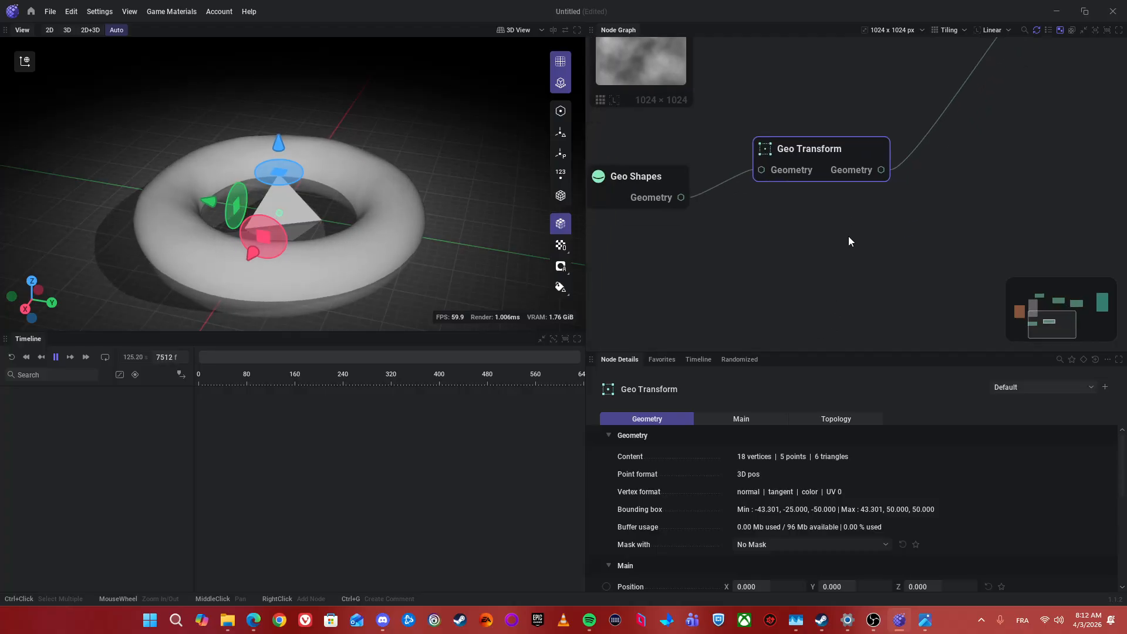
pyautogui.moveTo(829, 147); pyautogui.dragTo(828, 172)
pyautogui.scroll(-3, 900, 509)
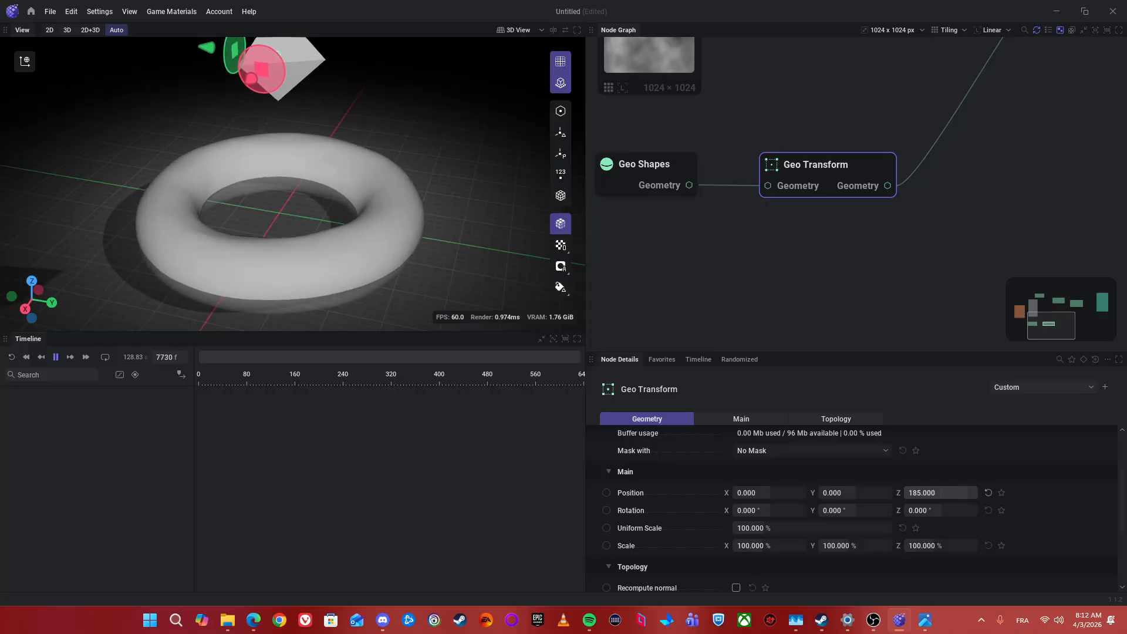
pyautogui.moveTo(738, 272); pyautogui.dragTo(801, 322)
pyautogui.moveTo(953, 498); pyautogui.dragTo(933, 497)
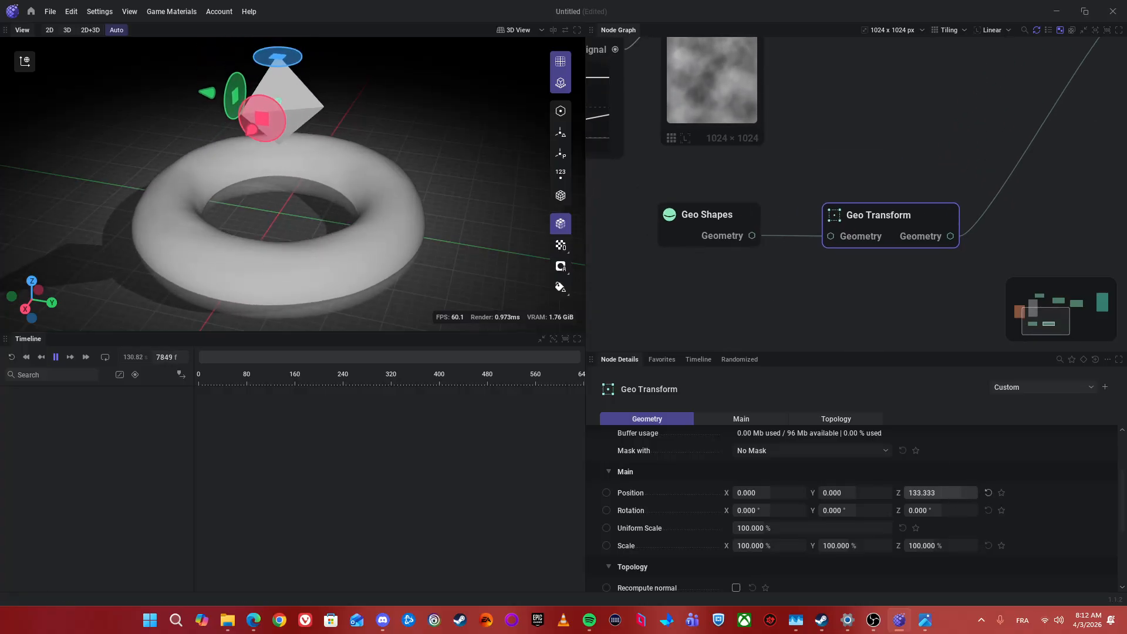
# - Compare the transform gizmo and Position values of the sphere's Geo Shapes node with those of its Geo Transform node
pyautogui.moveTo(734, 270); pyautogui.dragTo(760, 244)
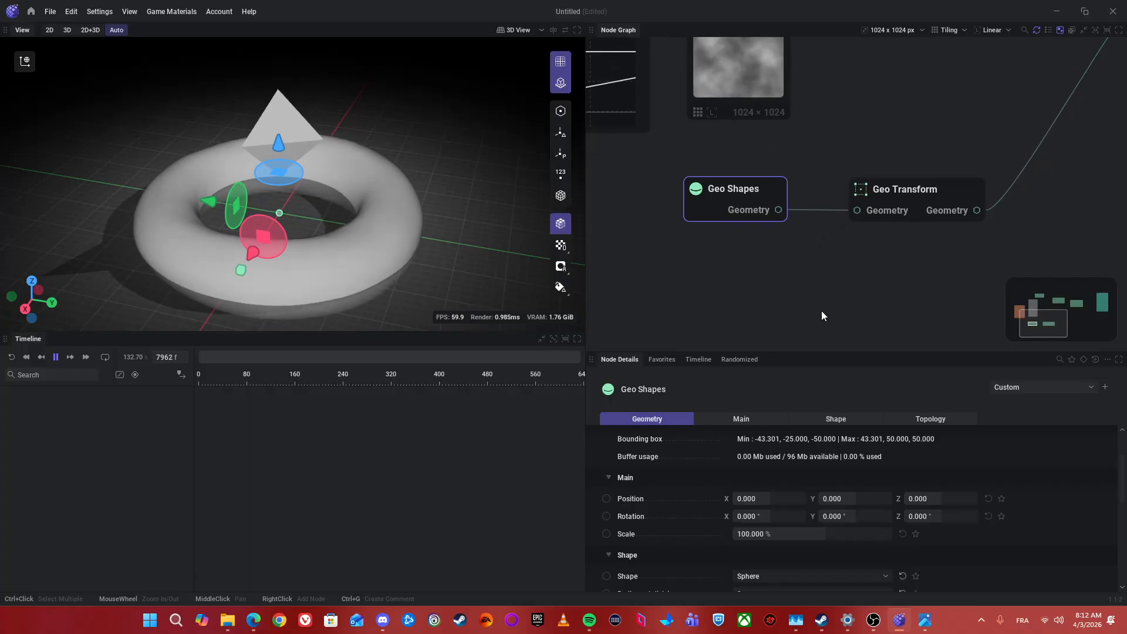
pyautogui.moveTo(330, 197); pyautogui.dragTo(376, 207)
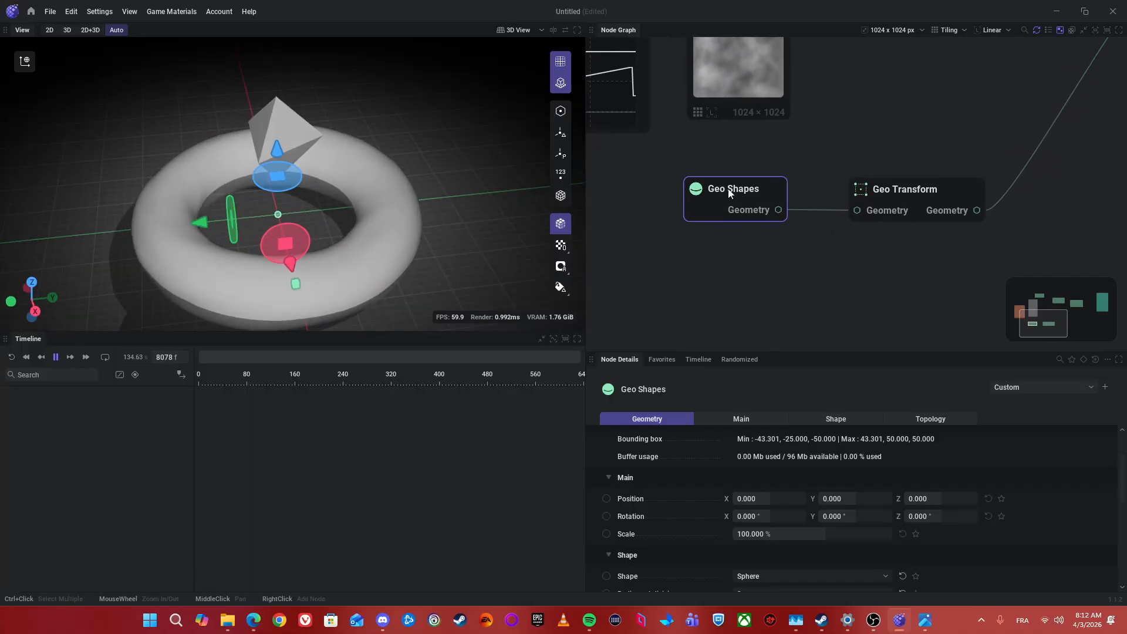
pyautogui.scroll(-2, 845, 170)
pyautogui.moveTo(807, 258); pyautogui.dragTo(772, 260)
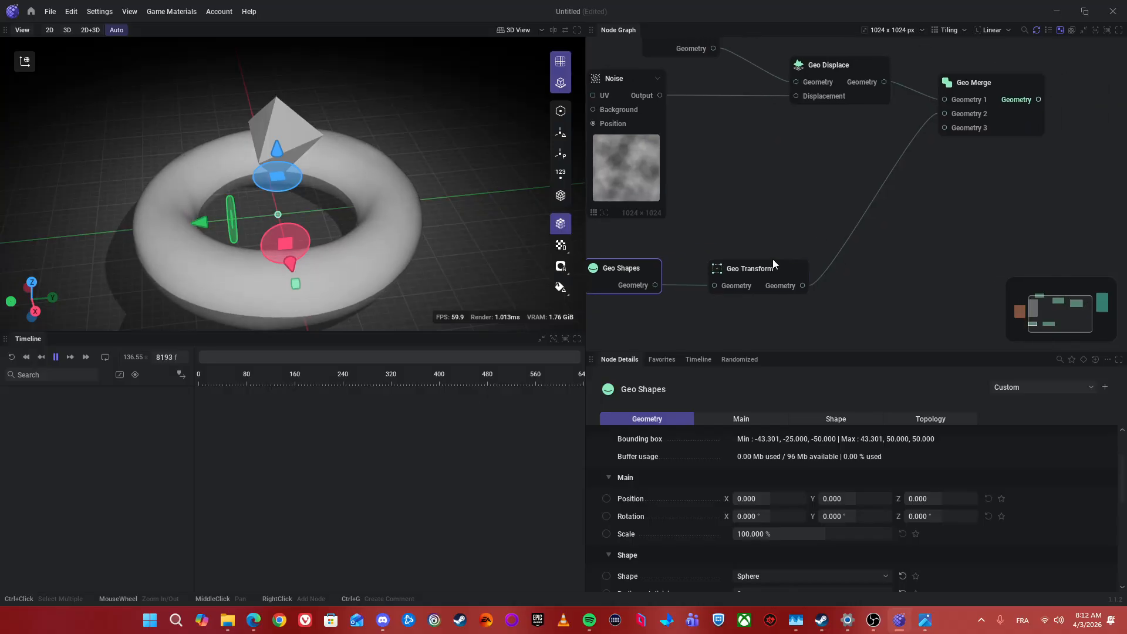
pyautogui.moveTo(442, 243); pyautogui.dragTo(383, 206)
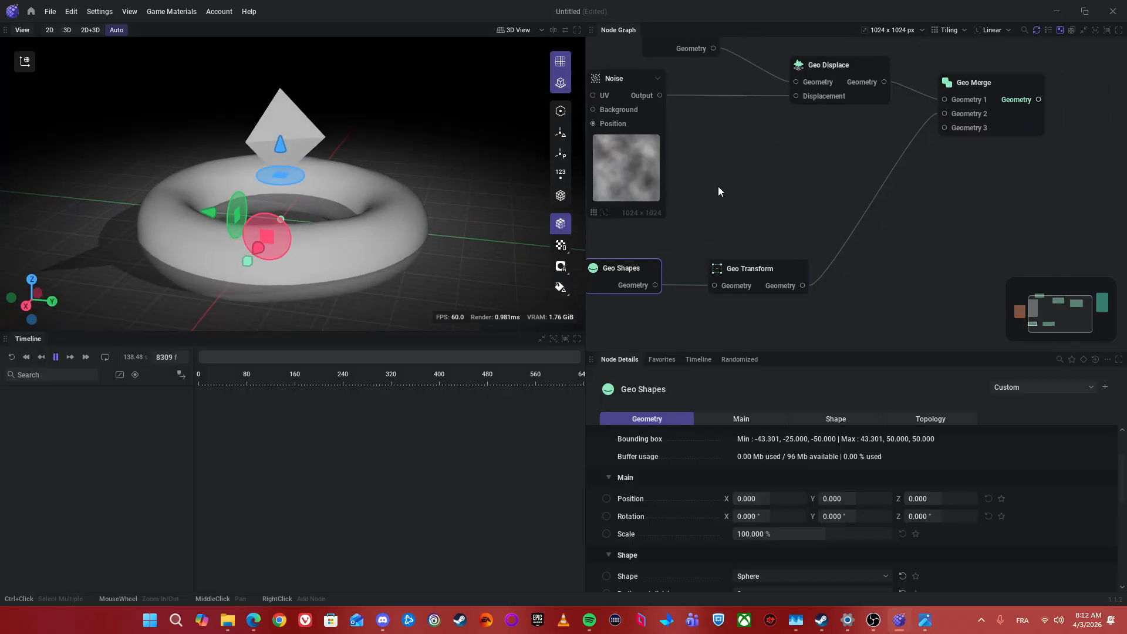
pyautogui.click(768, 274)
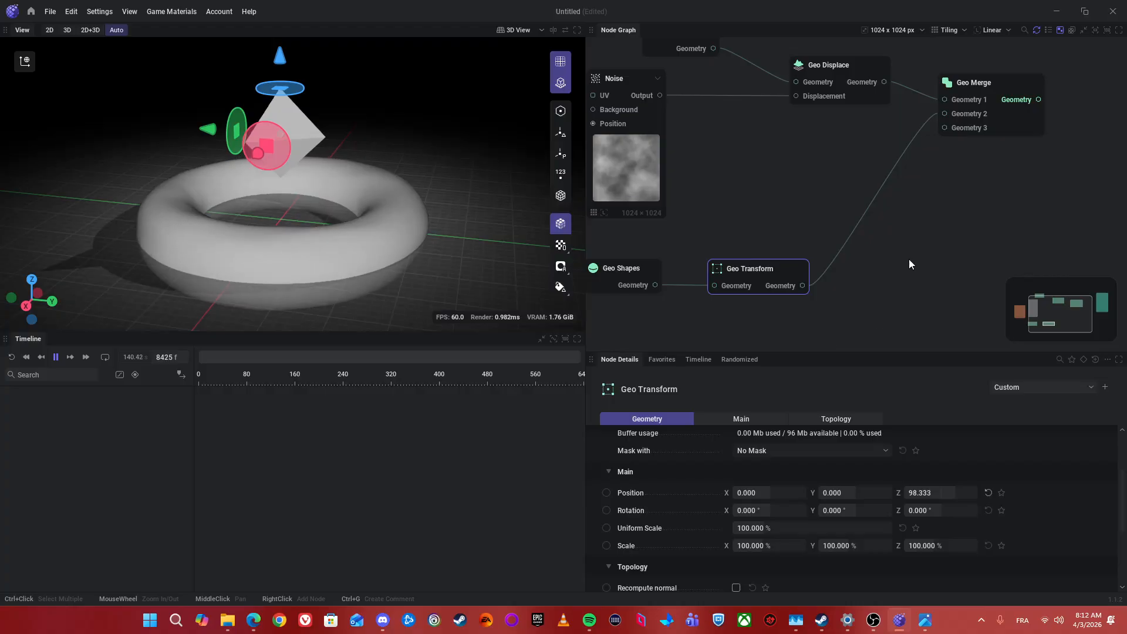
pyautogui.moveTo(909, 230); pyautogui.dragTo(863, 167)
pyautogui.moveTo(730, 269); pyautogui.dragTo(746, 270)
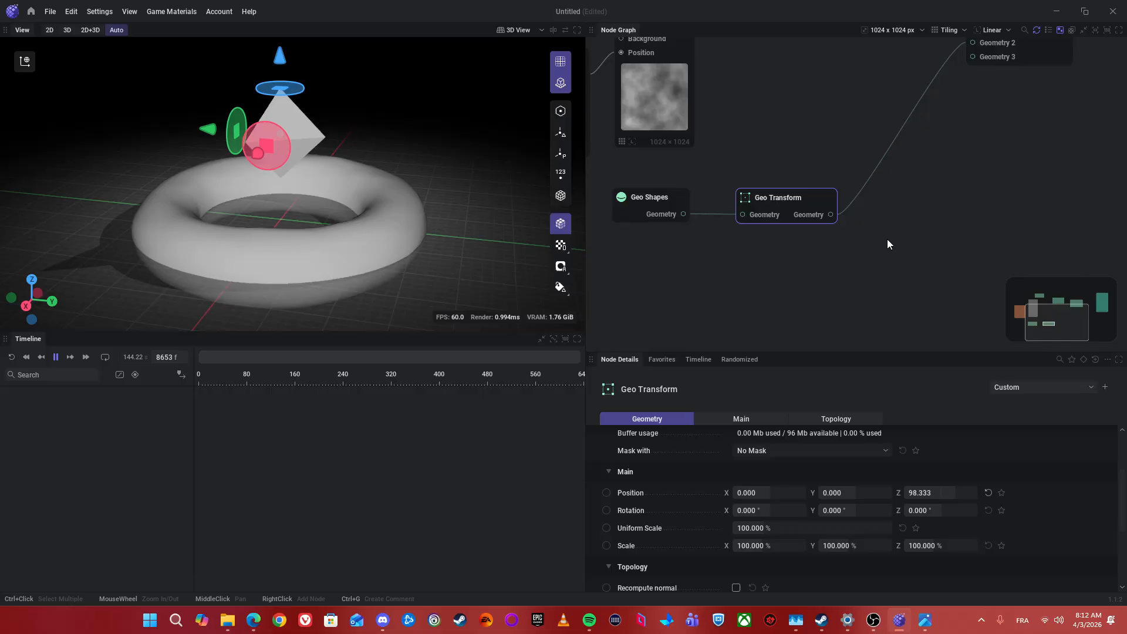
pyautogui.moveTo(763, 262); pyautogui.dragTo(727, 298)
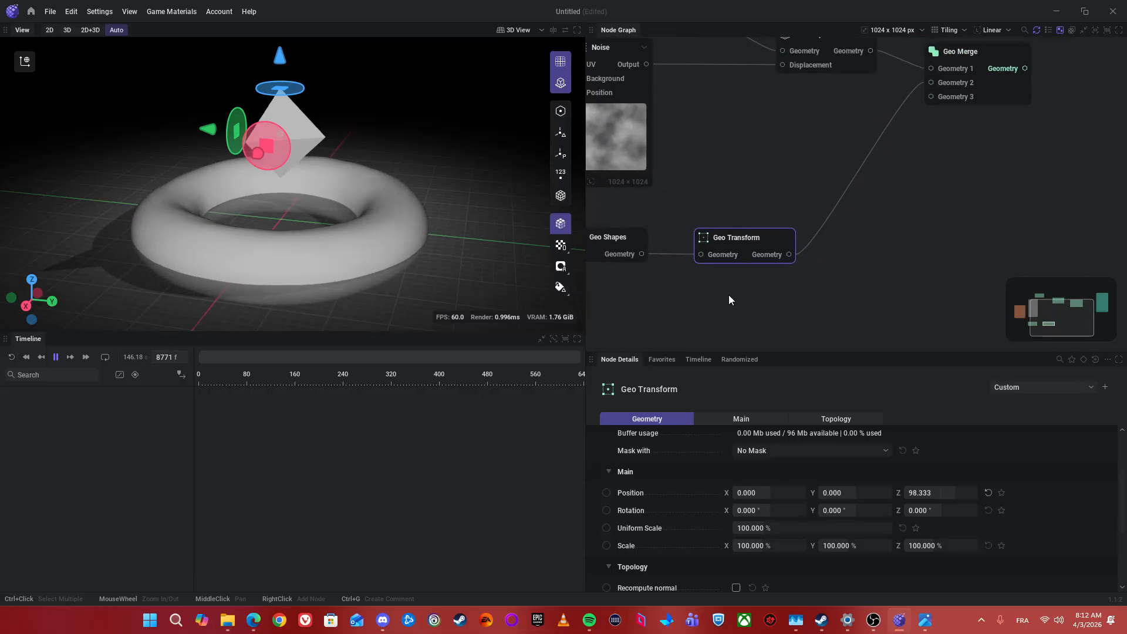
pyautogui.moveTo(792, 286); pyautogui.dragTo(827, 248)
pyautogui.click(672, 255)
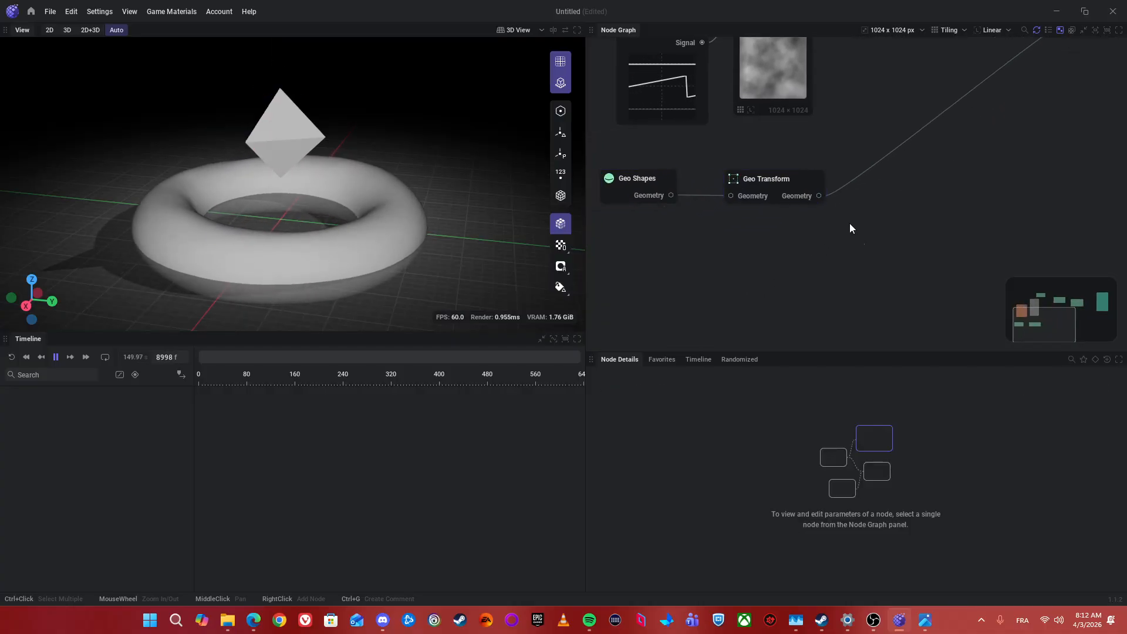
# - Set the Geo Transform node's Position parameter to Pin Override
pyautogui.click(769, 184)
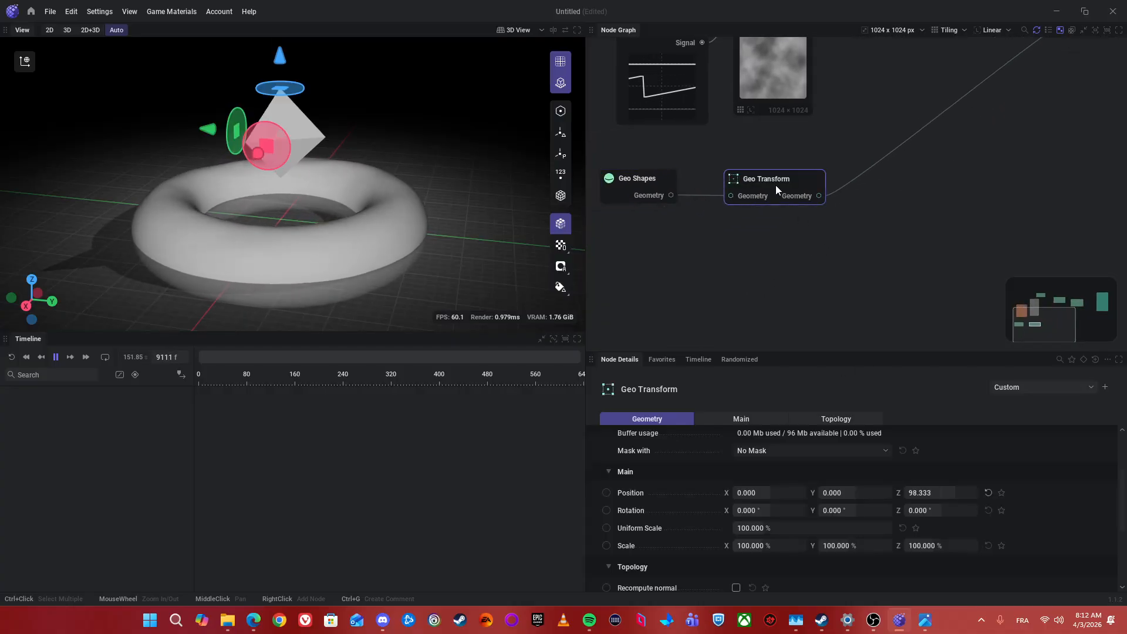
pyautogui.click(607, 493)
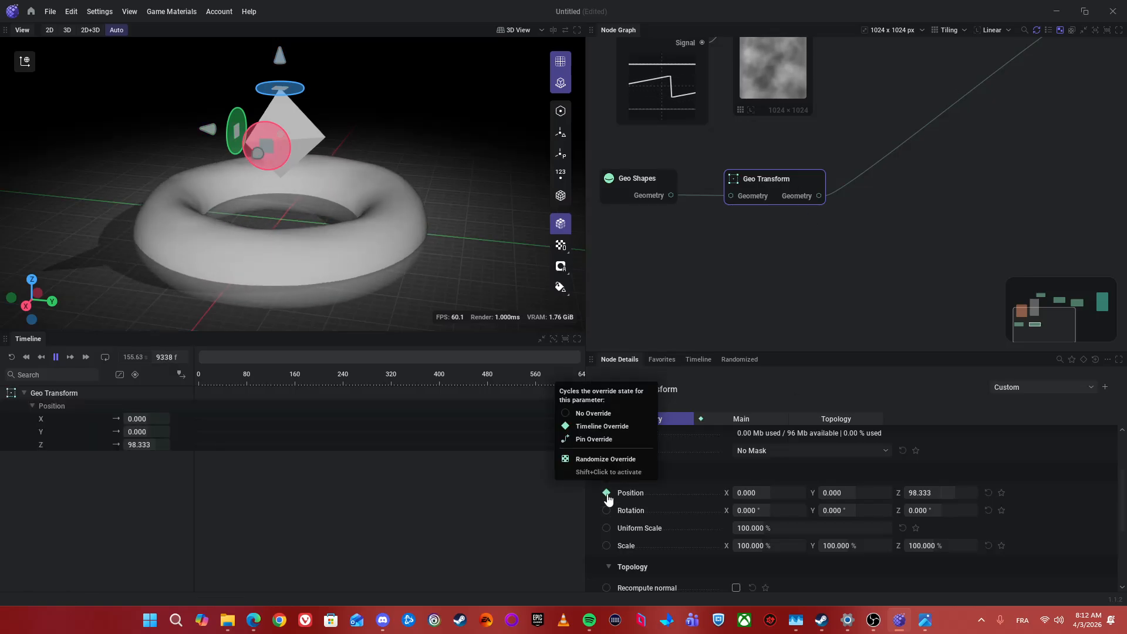
pyautogui.click(607, 494)
# - Add a Mod: Oscillator node connected to the Geo Transform node's Position input
pyautogui.moveTo(748, 318); pyautogui.dragTo(814, 305)
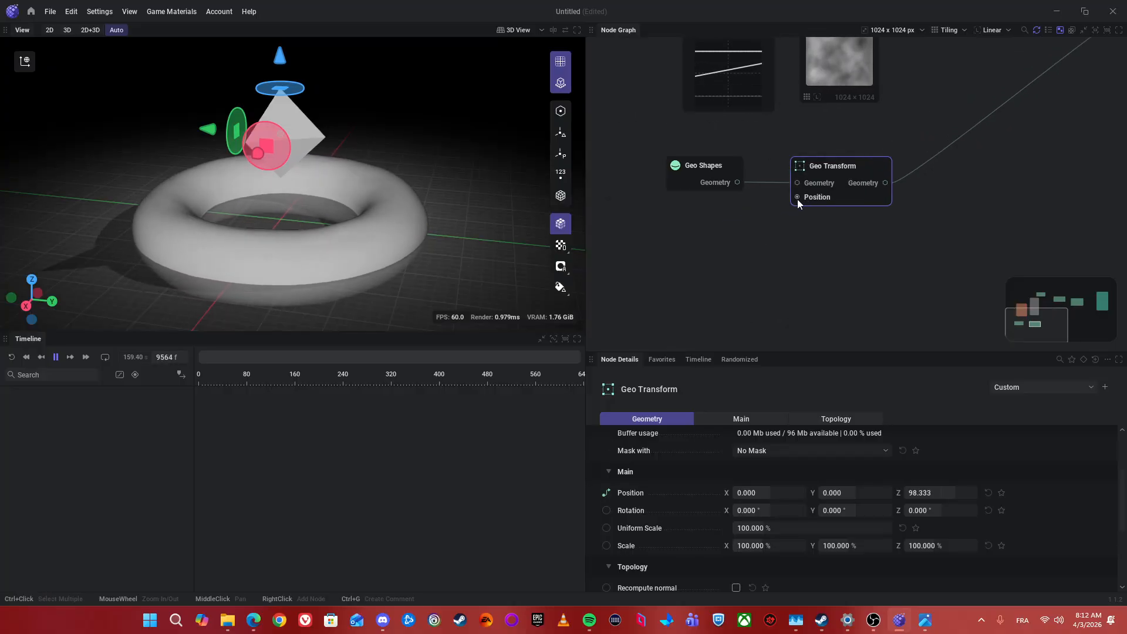
pyautogui.moveTo(797, 199); pyautogui.dragTo(709, 254)
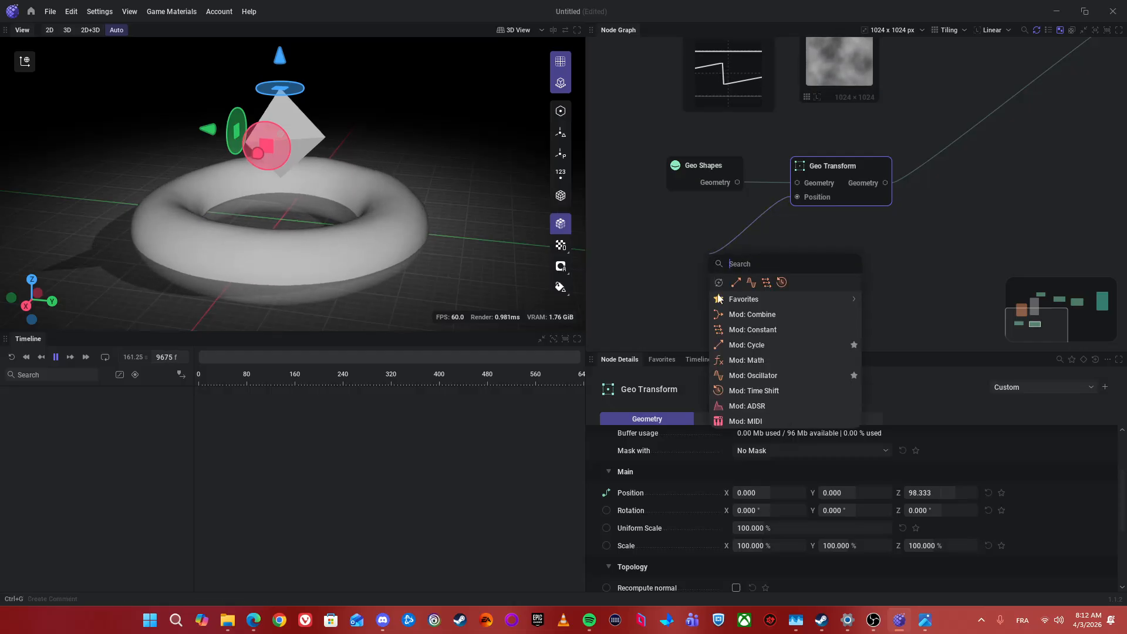
pyautogui.click(793, 375)
pyautogui.moveTo(829, 299); pyautogui.dragTo(829, 273)
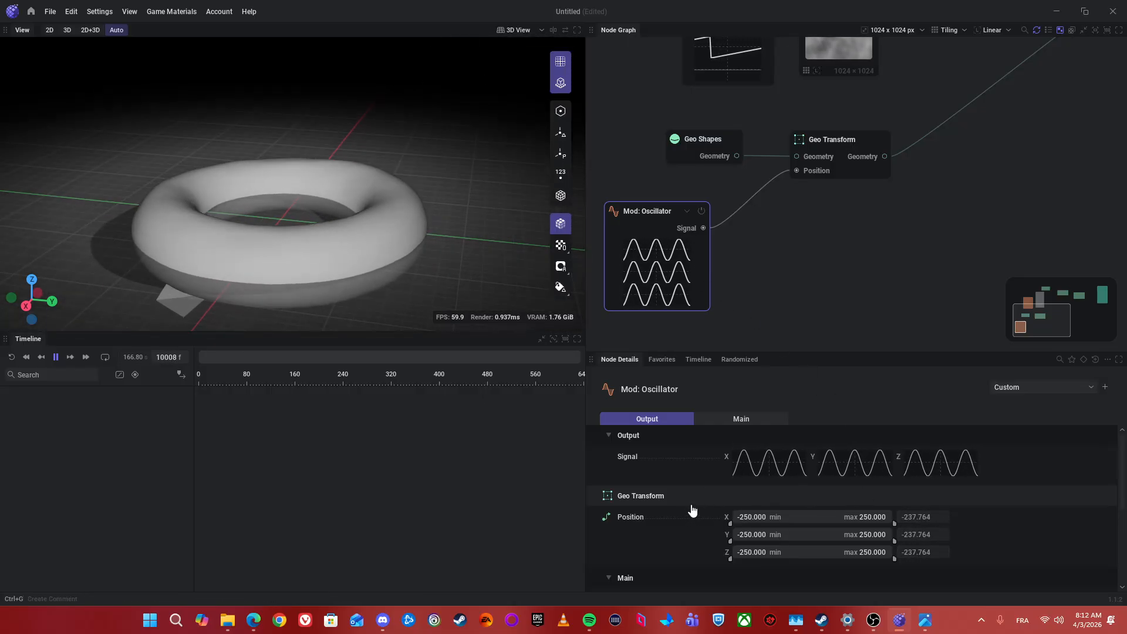
# - Set the oscillator's Waveform X and Waveform Y to None
pyautogui.scroll(-2, 666, 534)
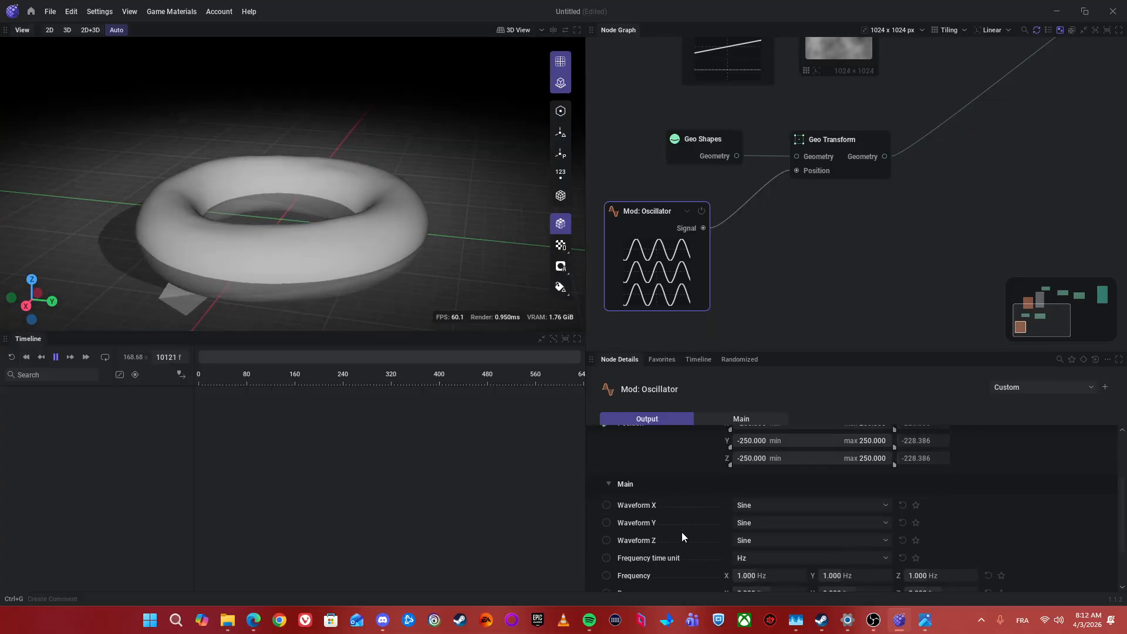
pyautogui.click(758, 505)
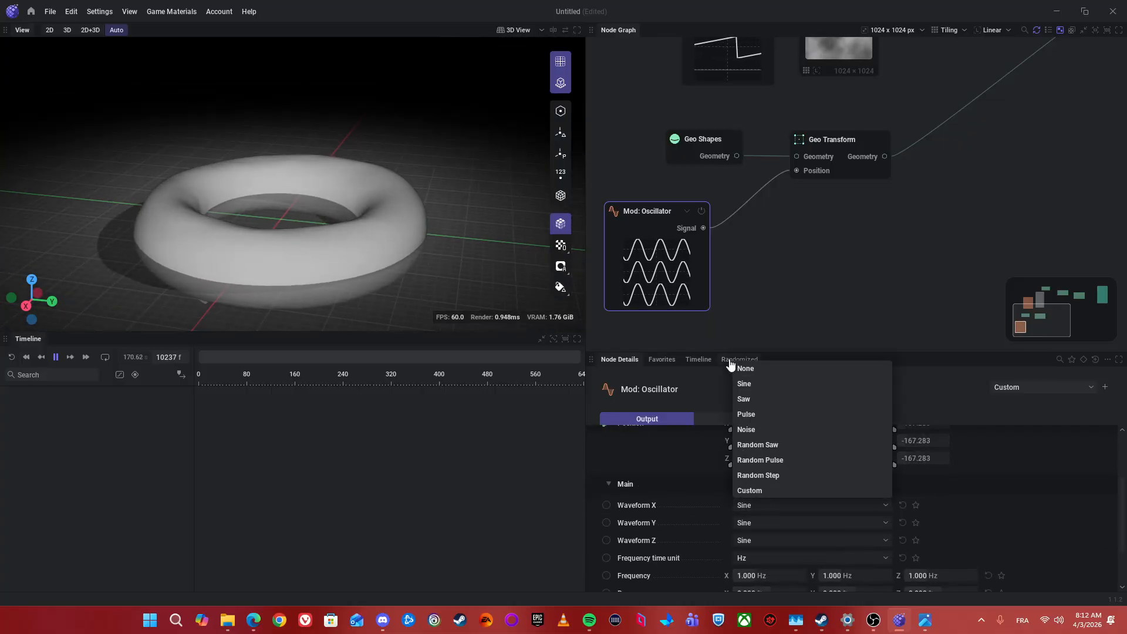
pyautogui.click(755, 368)
pyautogui.click(745, 522)
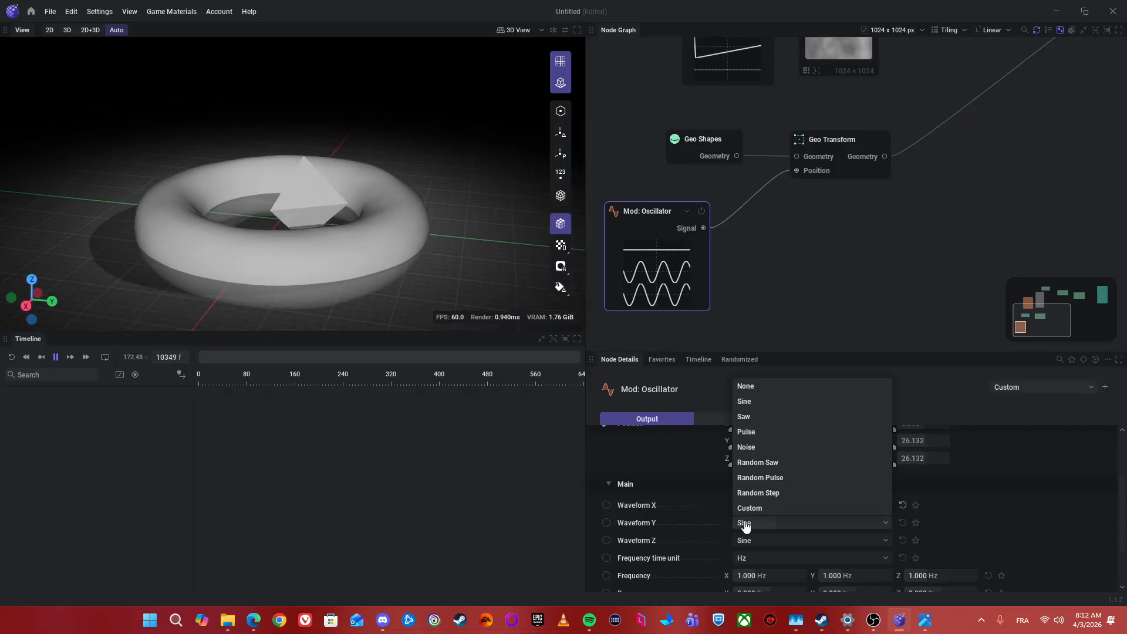
pyautogui.click(748, 386)
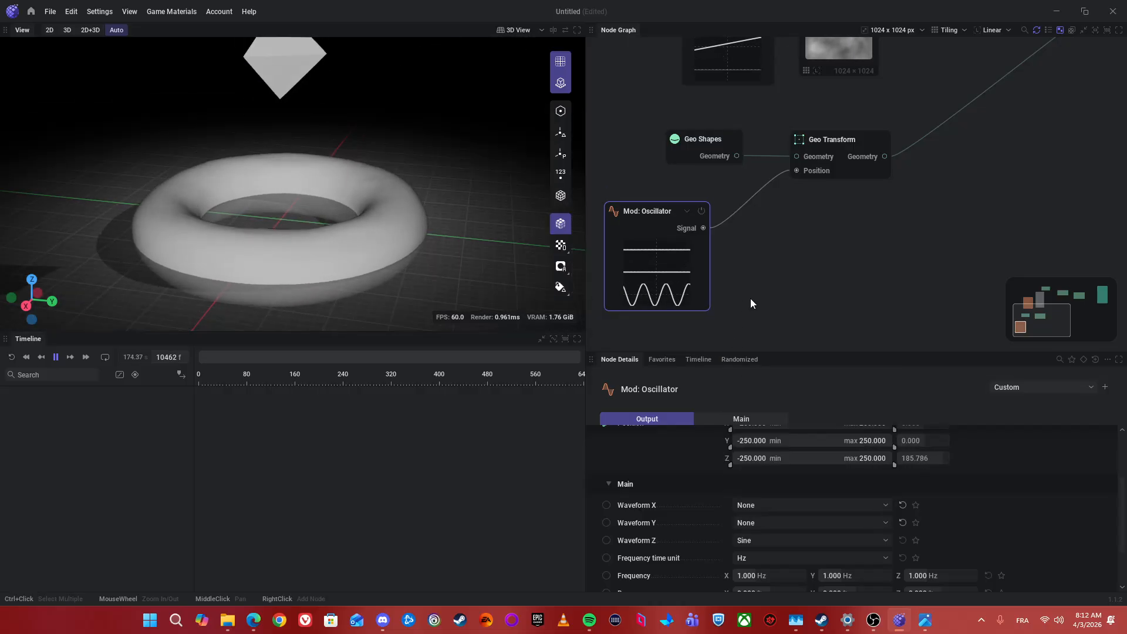
# - Limit the oscillator's Z position range to a minimum of -50 and a maximum of 50
pyautogui.doubleClick(765, 458)
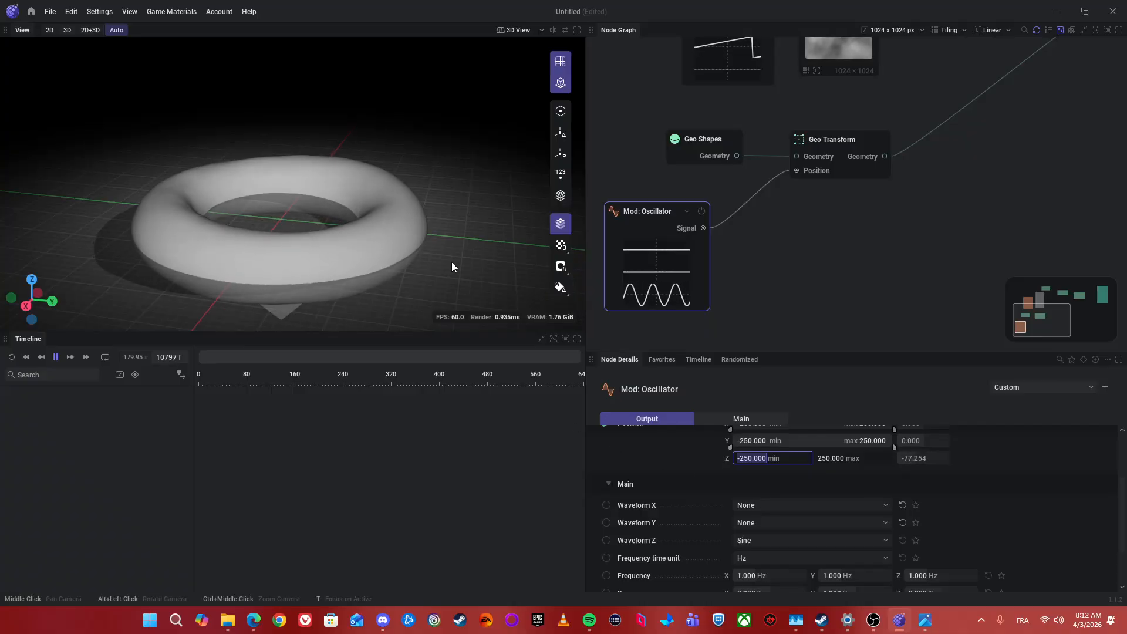
pyautogui.moveTo(473, 255)
pyautogui.mouseDown()
pyautogui.moveTo(410, 281)
pyautogui.moveTo(405, 182)
pyautogui.moveTo(422, 317)
pyautogui.moveTo(446, 240)
pyautogui.moveTo(462, 262)
pyautogui.mouseUp()
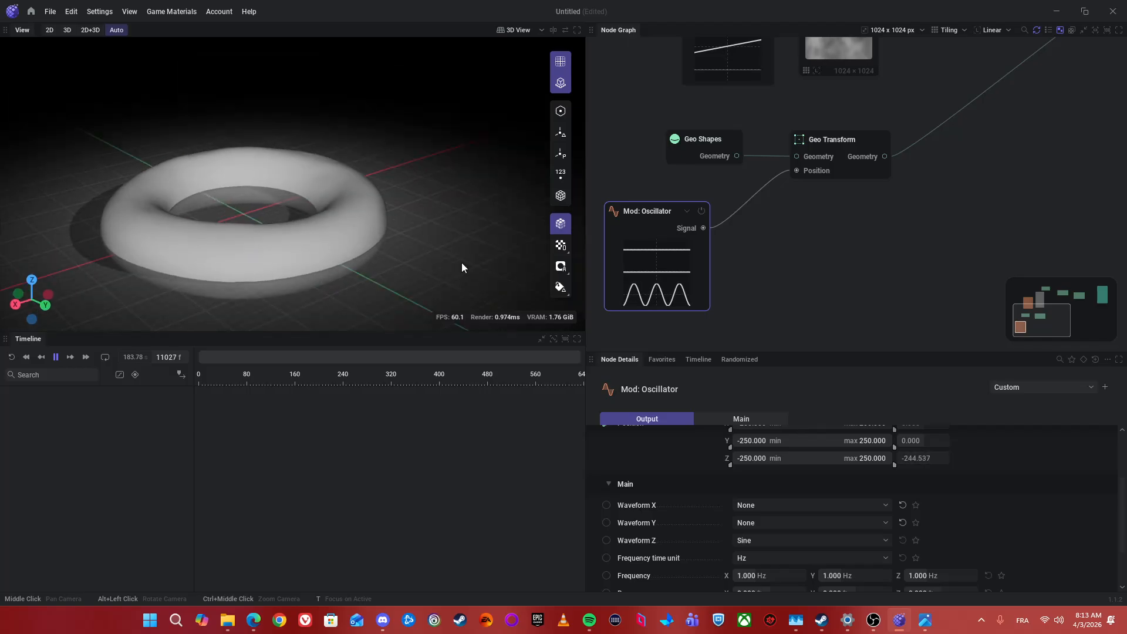
pyautogui.click(768, 457)
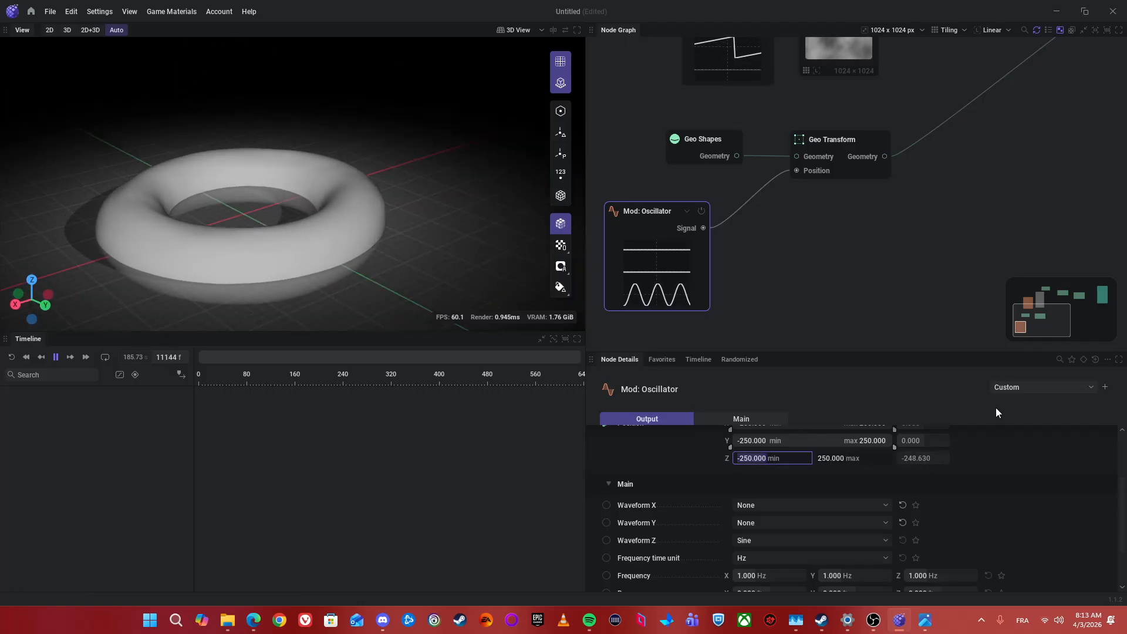
pyautogui.write('-50')
pyautogui.press('Return')
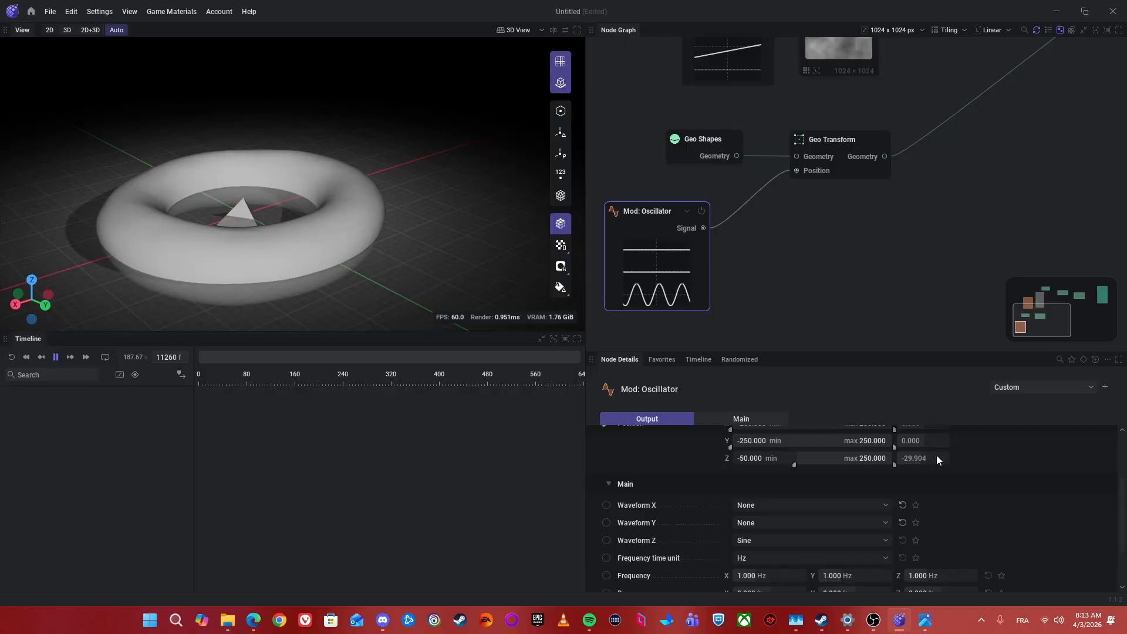
pyautogui.click(852, 451)
pyautogui.write('50')
pyautogui.press('Return')
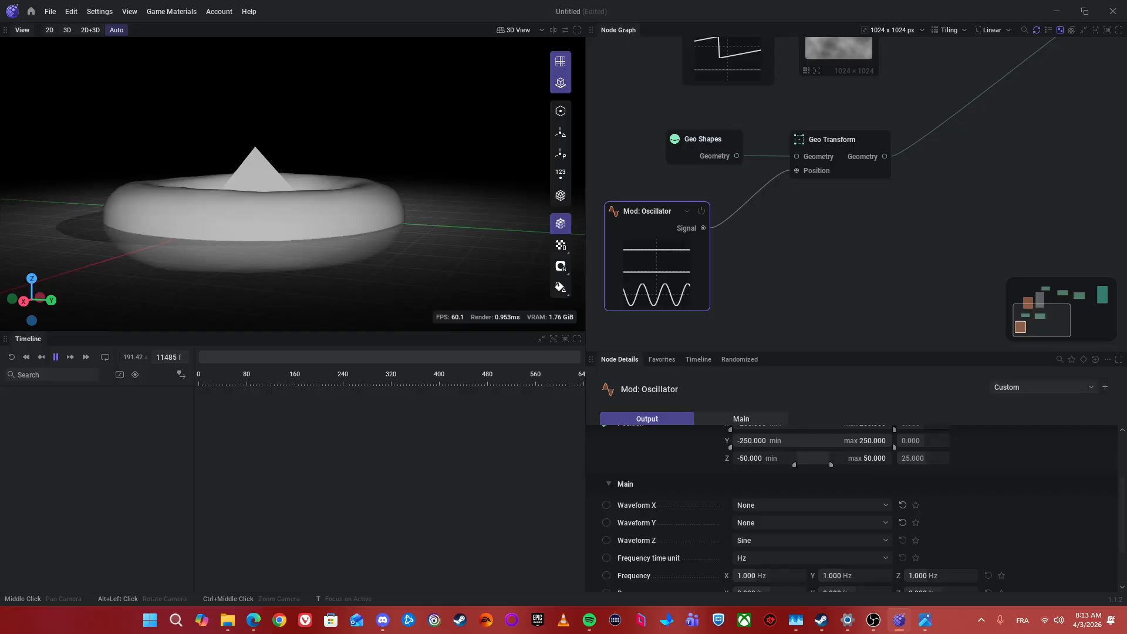
# - Set the oscillator's Z position range to a minimum of 50 and a maximum of 100
pyautogui.click(839, 145)
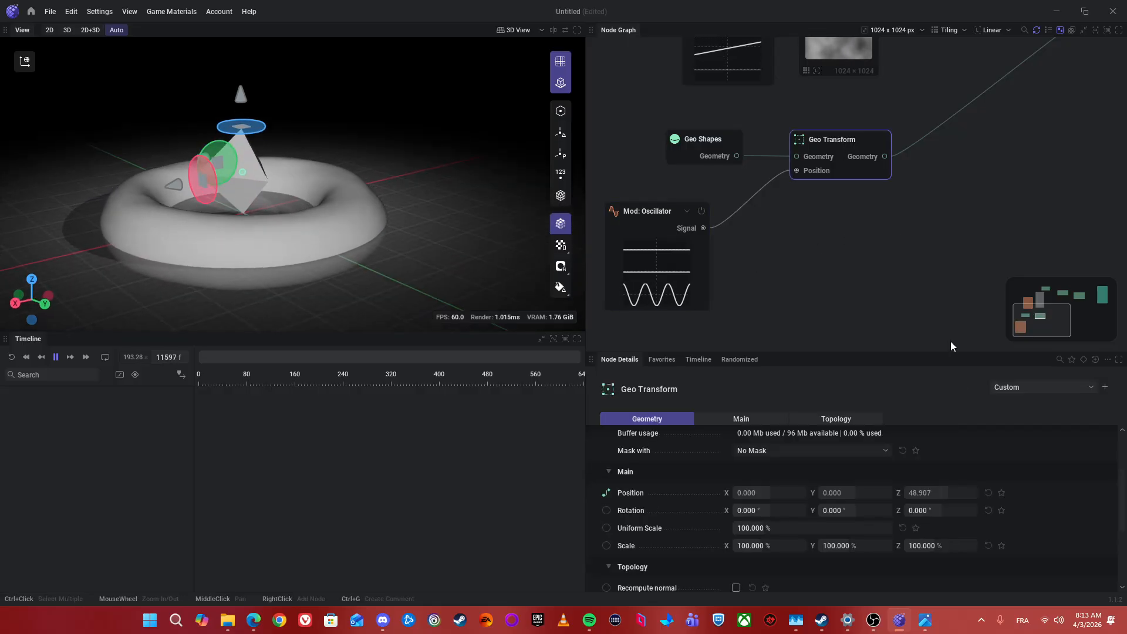
pyautogui.click(667, 252)
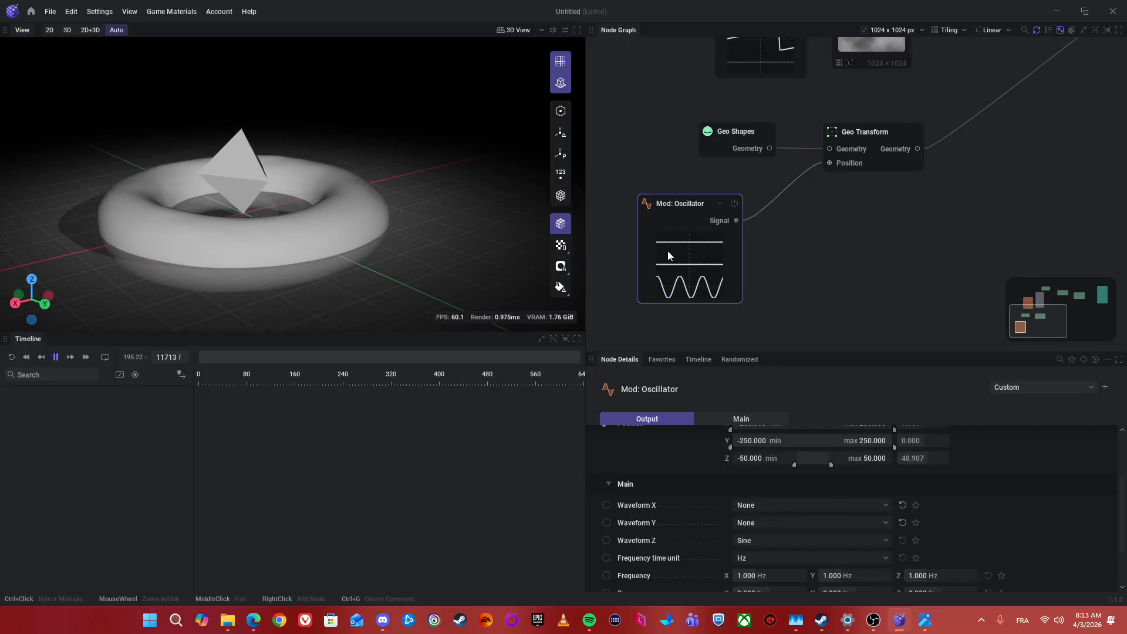
pyautogui.moveTo(806, 255); pyautogui.dragTo(828, 222)
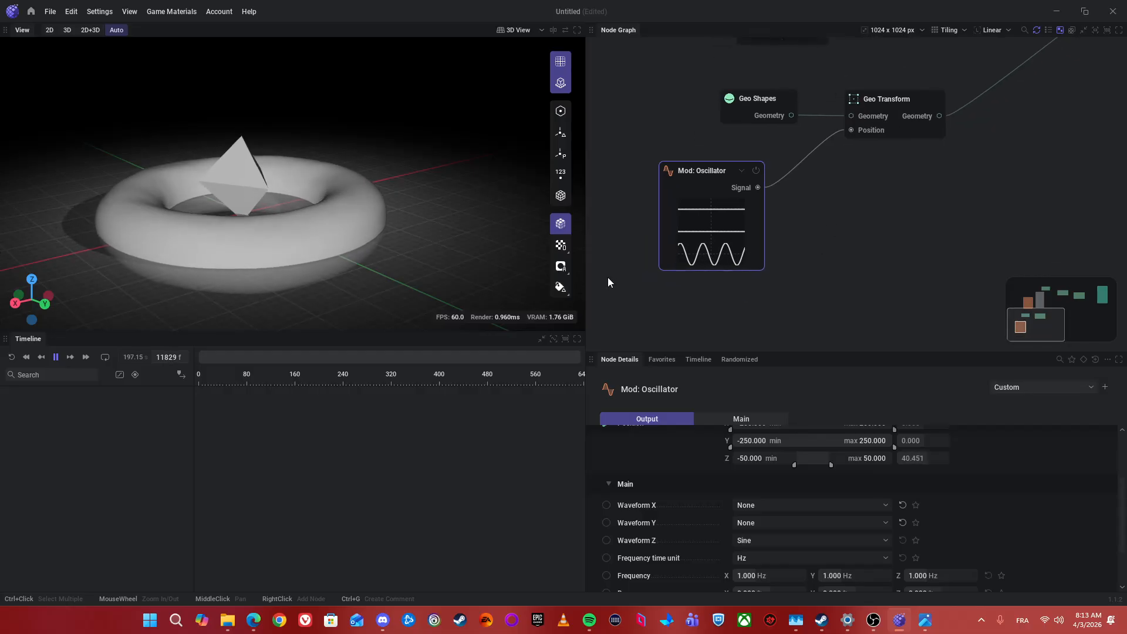
pyautogui.doubleClick(761, 457)
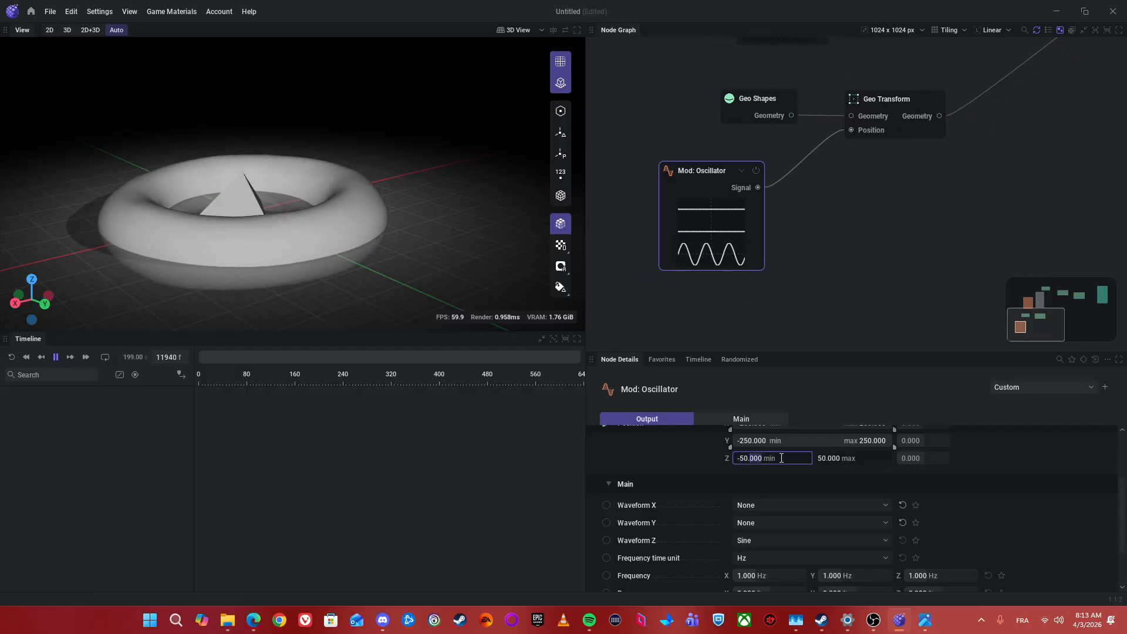
pyautogui.write('50')
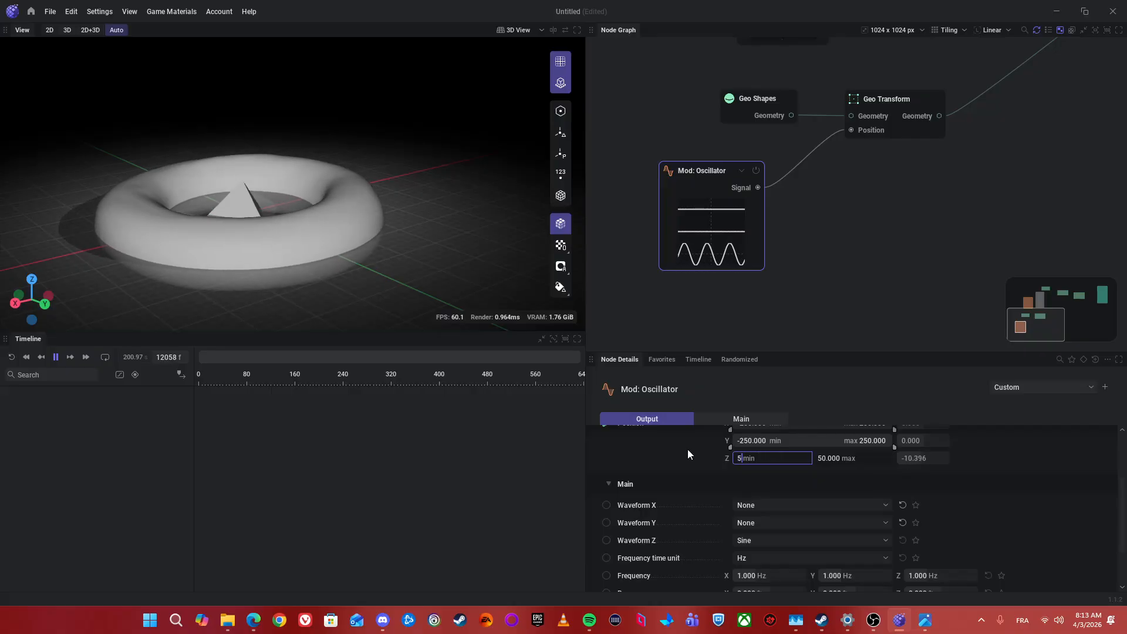
pyautogui.press('Tab')
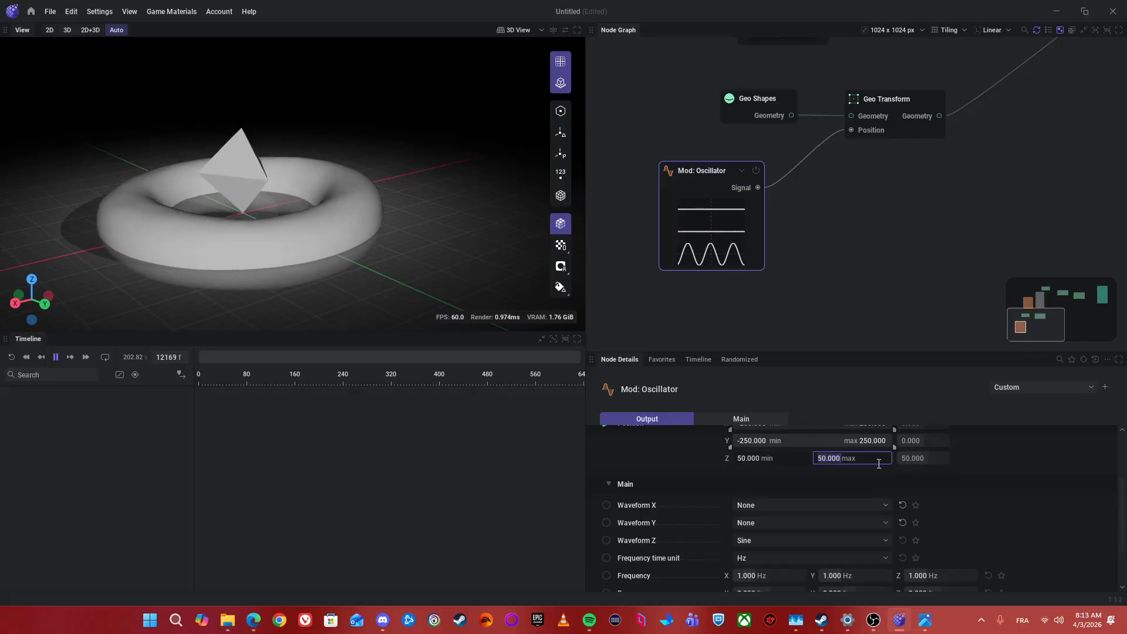
pyautogui.press('Return')
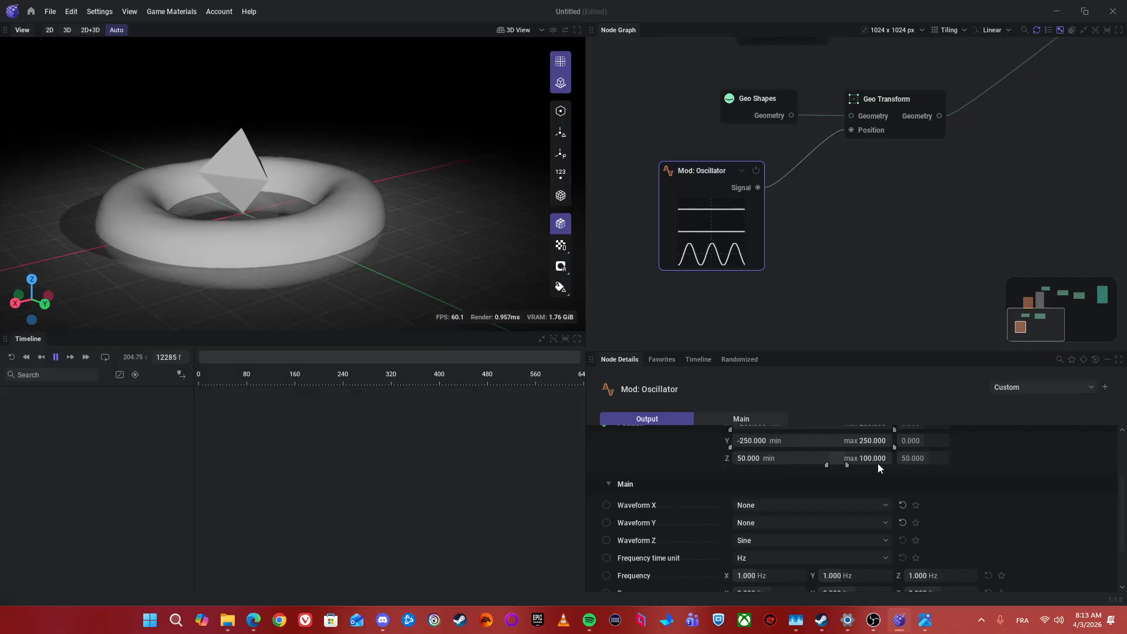
# - Set the oscillator's X and Y frequencies to 0 Hz and its Z frequency to 1.366 Hz
pyautogui.moveTo(875, 228); pyautogui.dragTo(911, 154)
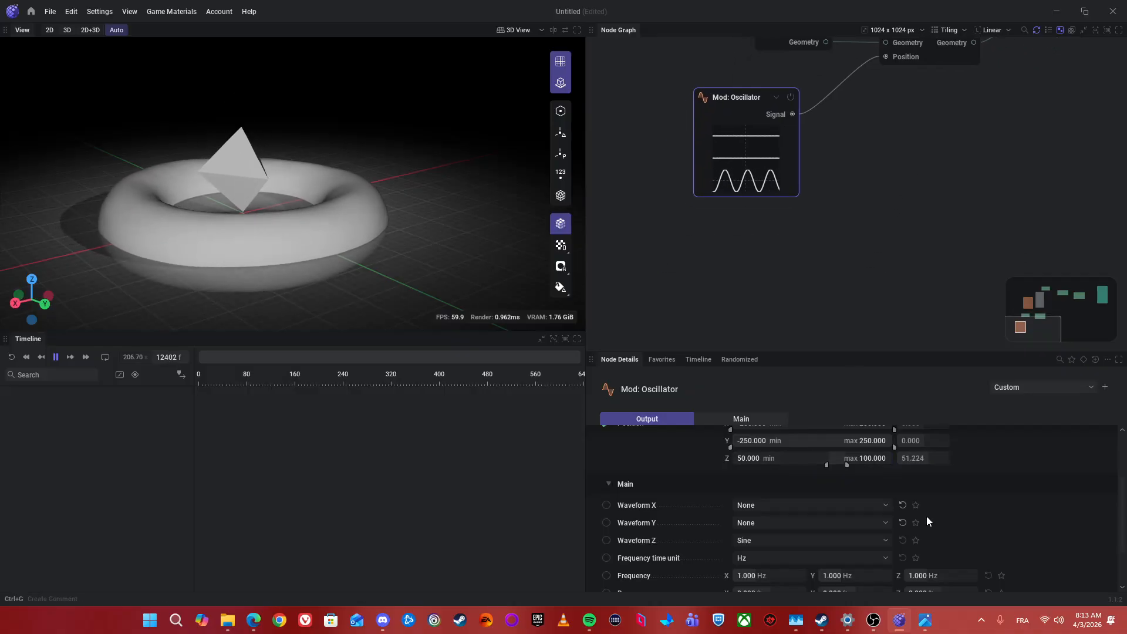
pyautogui.scroll(-2, 929, 518)
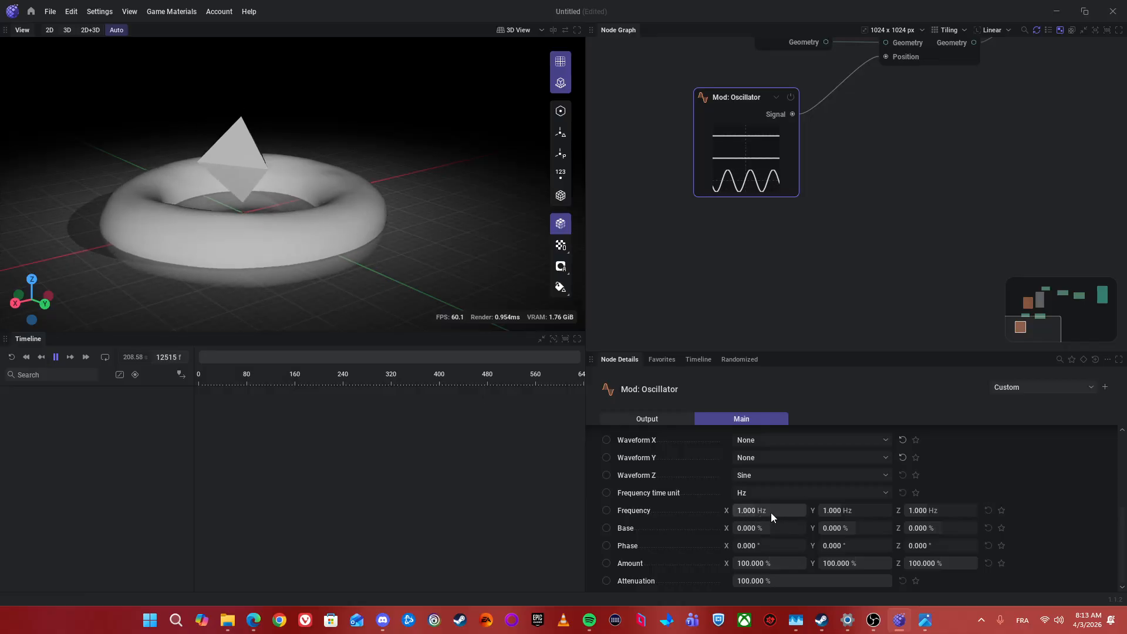
pyautogui.moveTo(770, 512); pyautogui.dragTo(749, 513)
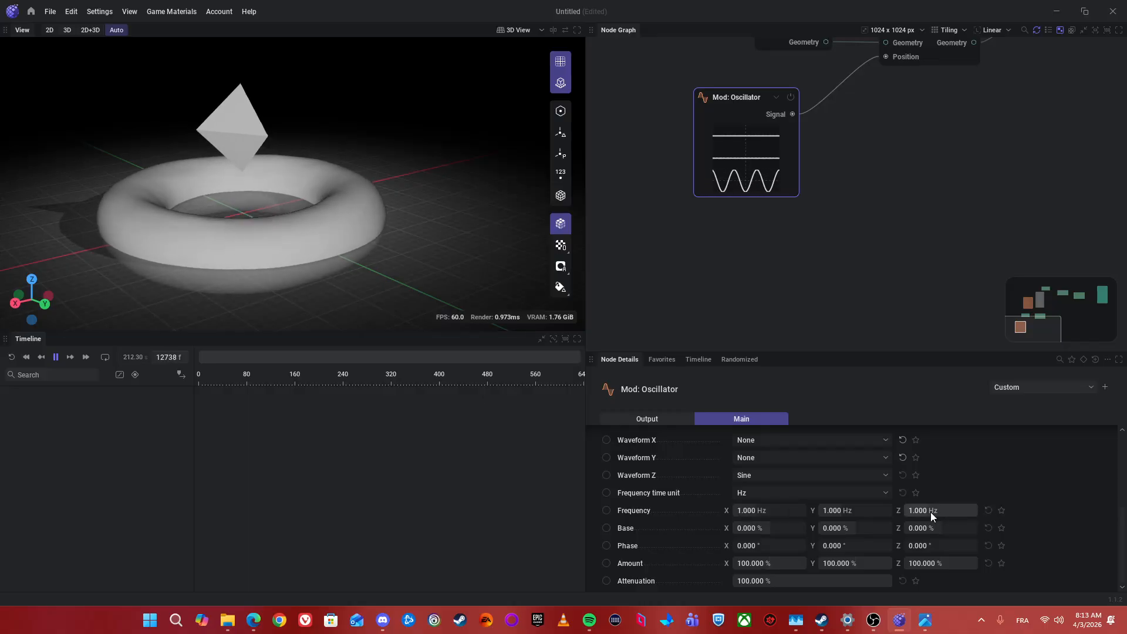
pyautogui.moveTo(931, 511); pyautogui.dragTo(942, 512)
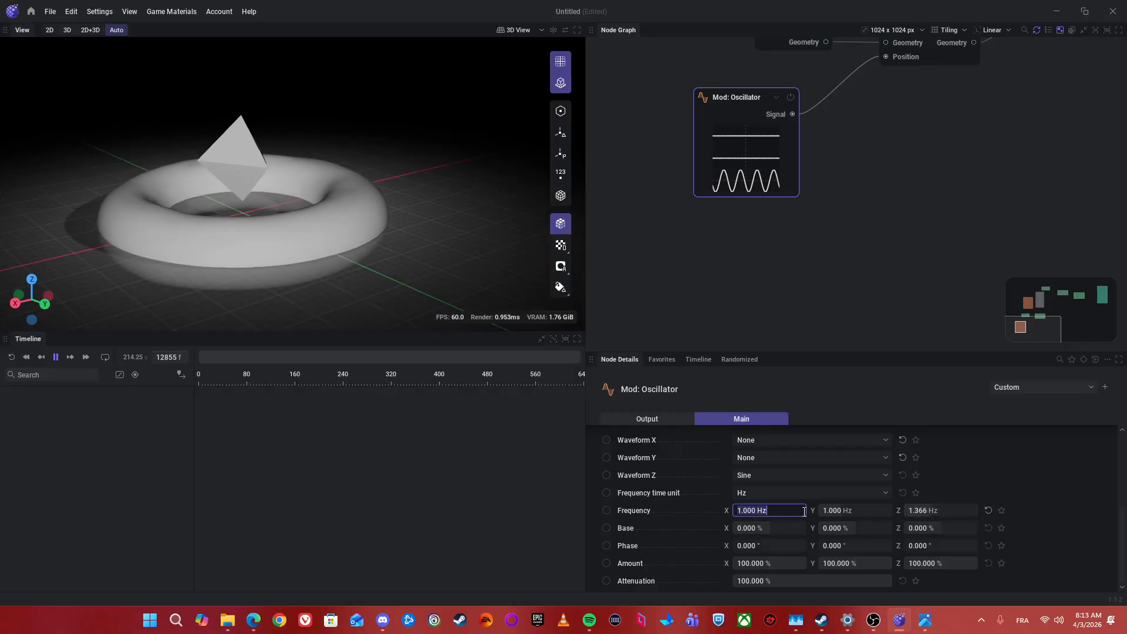
pyautogui.write('0')
pyautogui.press('Return')
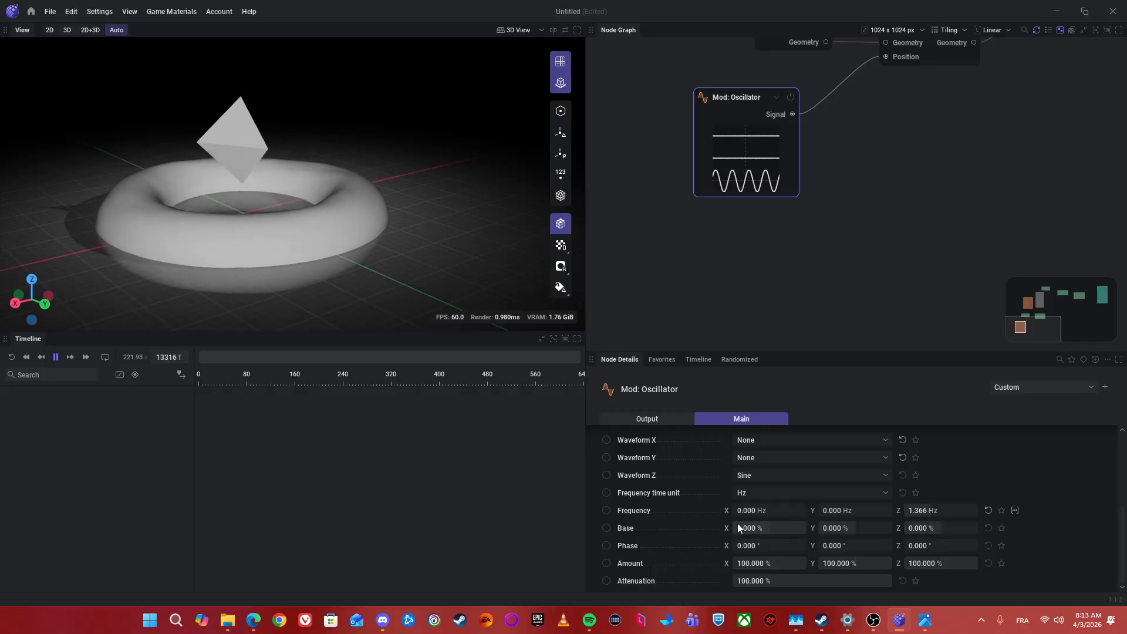
# - Slow the oscillator's Z frequency to 0.5 Hz
pyautogui.scroll(1, 745, 516)
pyautogui.click(755, 464)
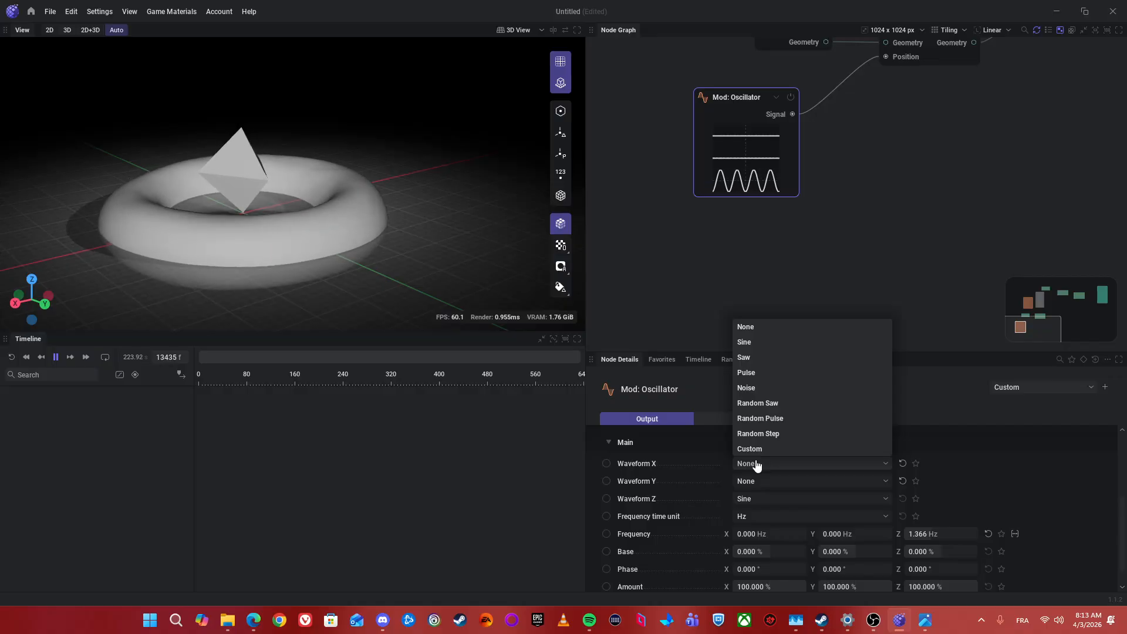
pyautogui.click(755, 466)
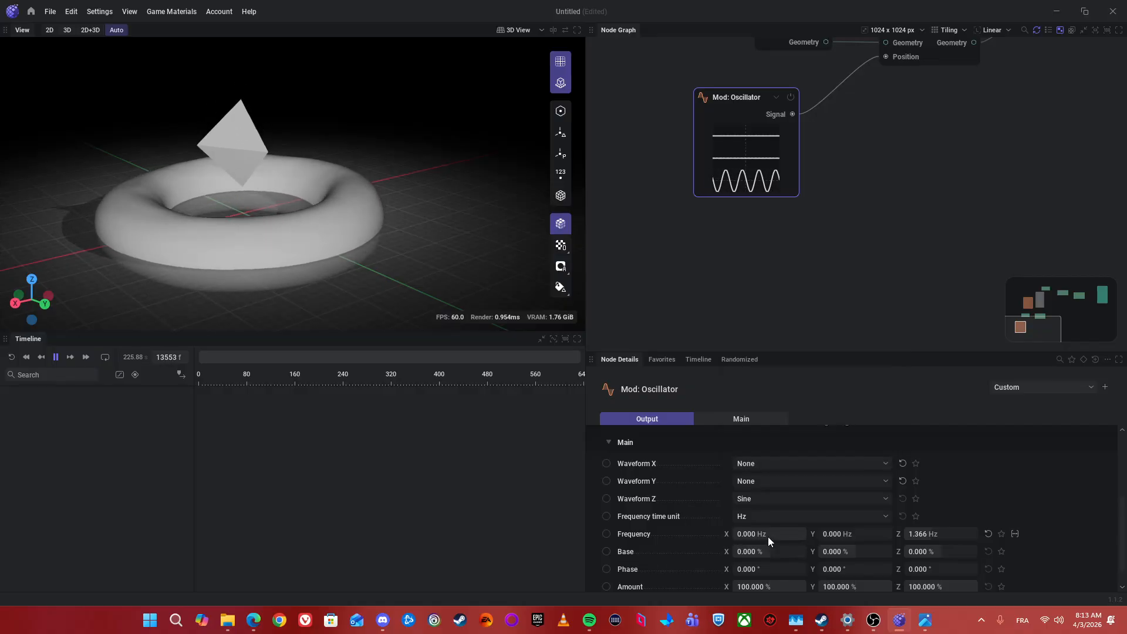
pyautogui.scroll(-1, 992, 491)
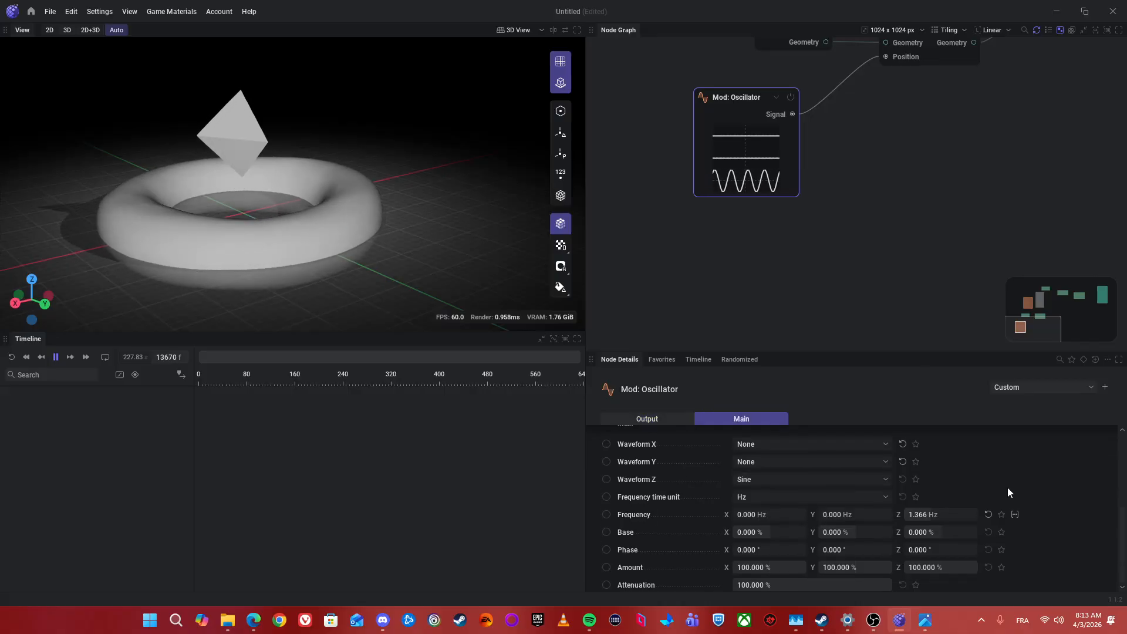
pyautogui.moveTo(947, 511); pyautogui.dragTo(927, 511)
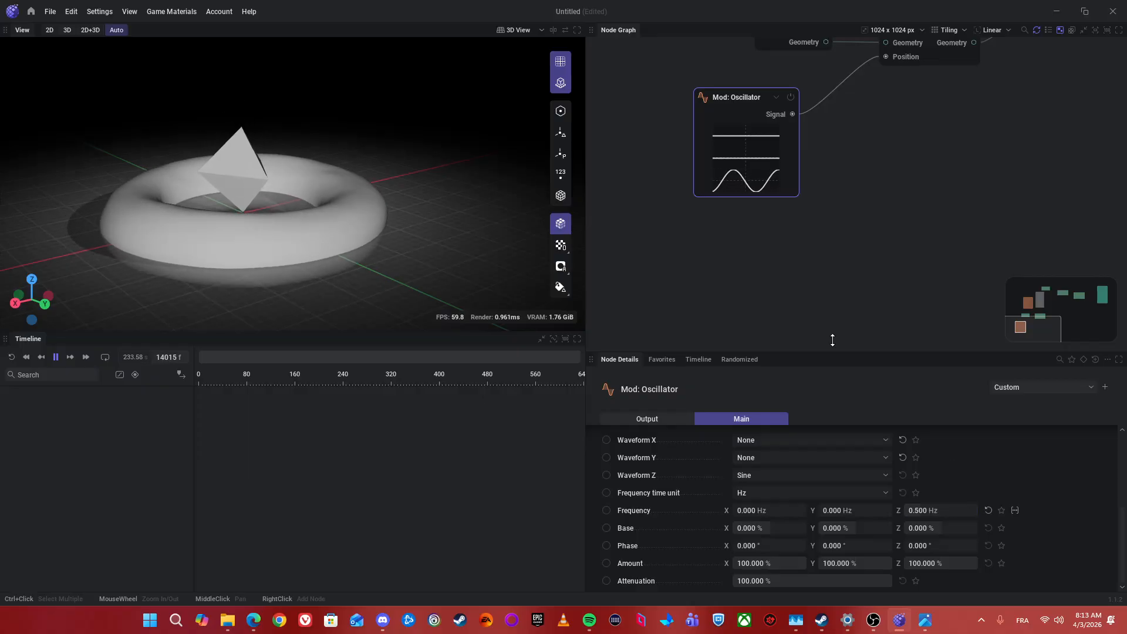
# - Expose the Geo Transform's Rotation as an input pin and connect a new Mod: Cycle node to it, placed below the oscillator
pyautogui.click(913, 86)
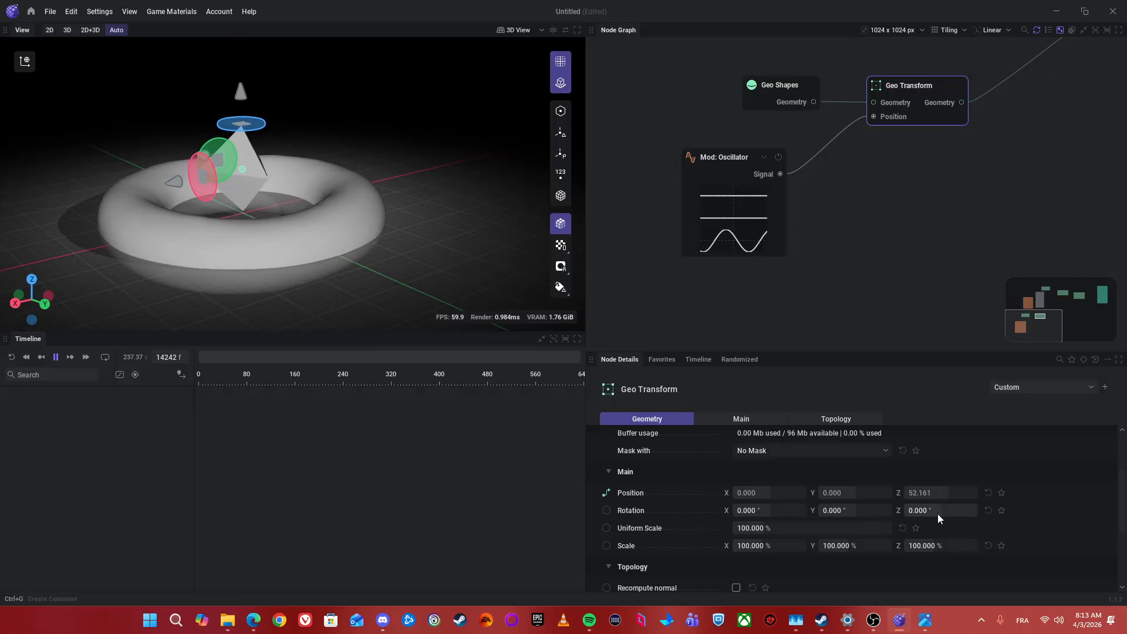
pyautogui.click(607, 513)
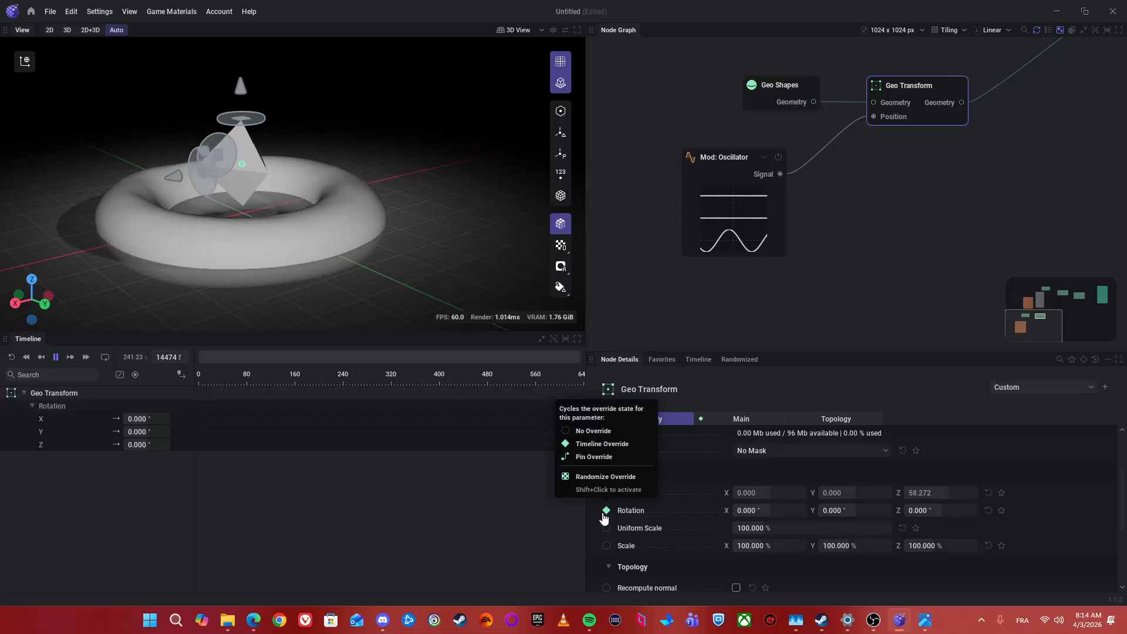
pyautogui.click(606, 512)
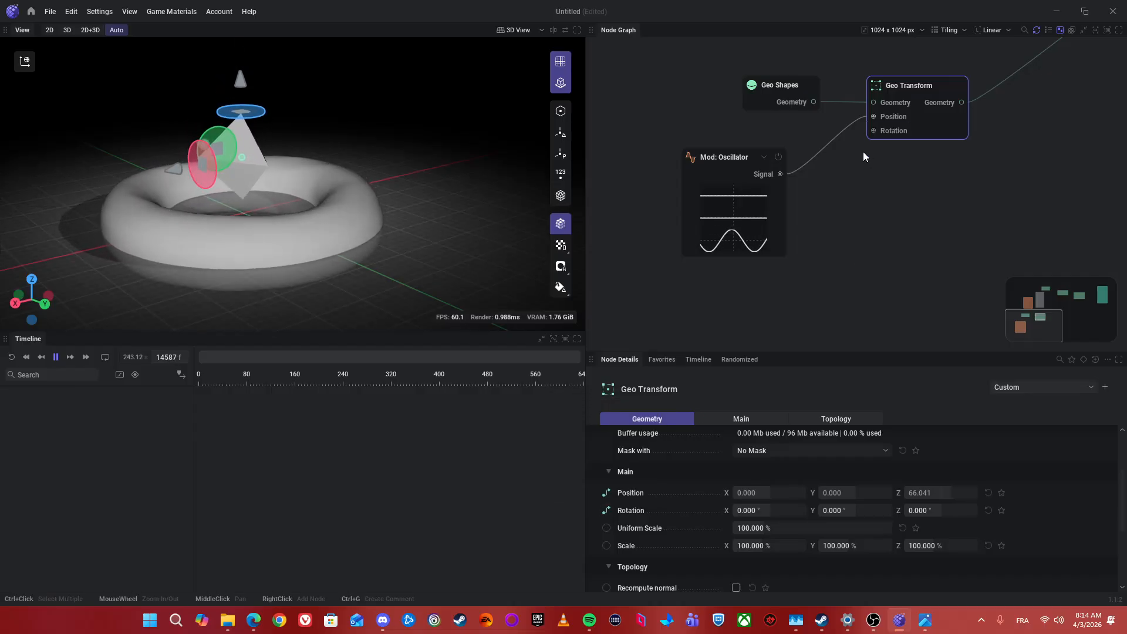
pyautogui.rightClick(839, 281)
pyautogui.click(885, 350)
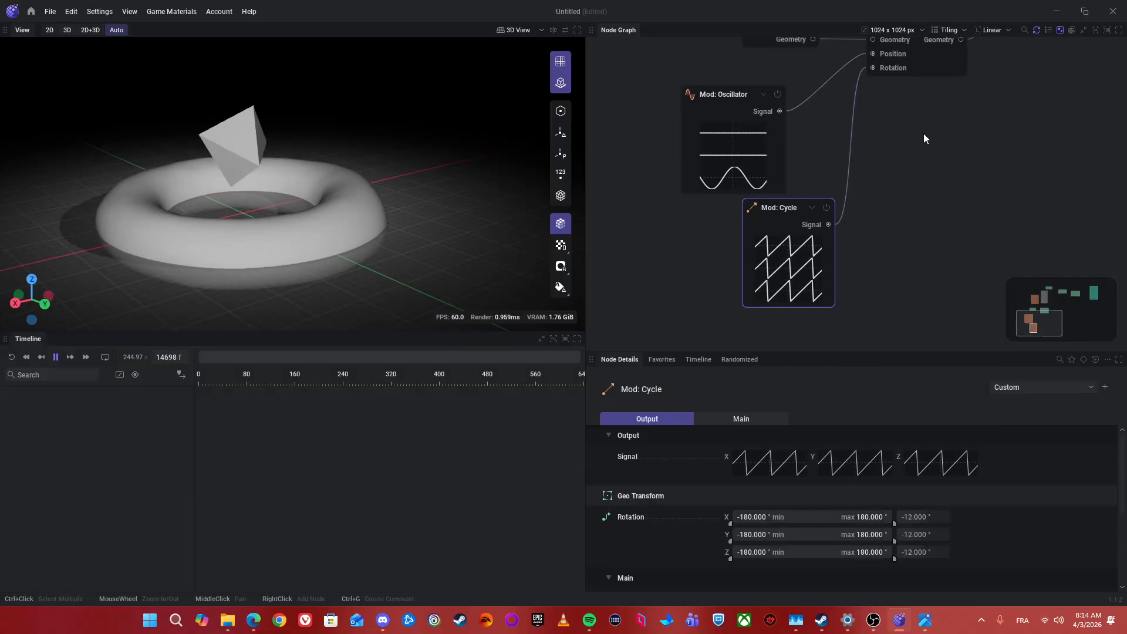
pyautogui.moveTo(832, 272); pyautogui.dragTo(794, 297)
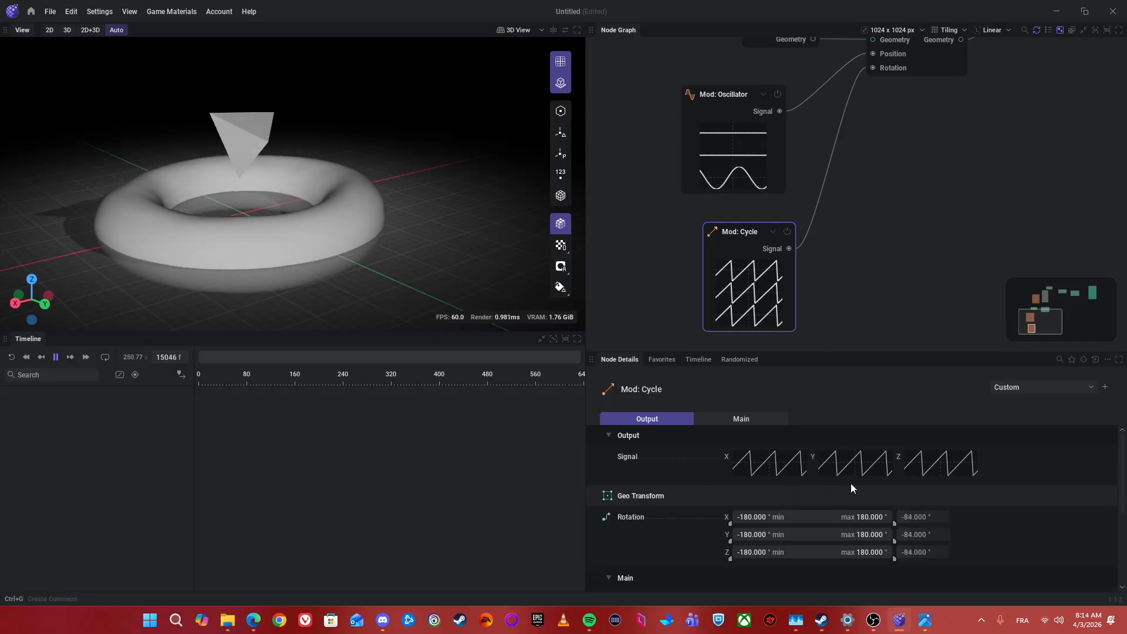
# - Set the rotation cycle's Mode 2 and Mode 3 to None and its X and Z frequencies to 0 Hz
pyautogui.scroll(-3, 760, 525)
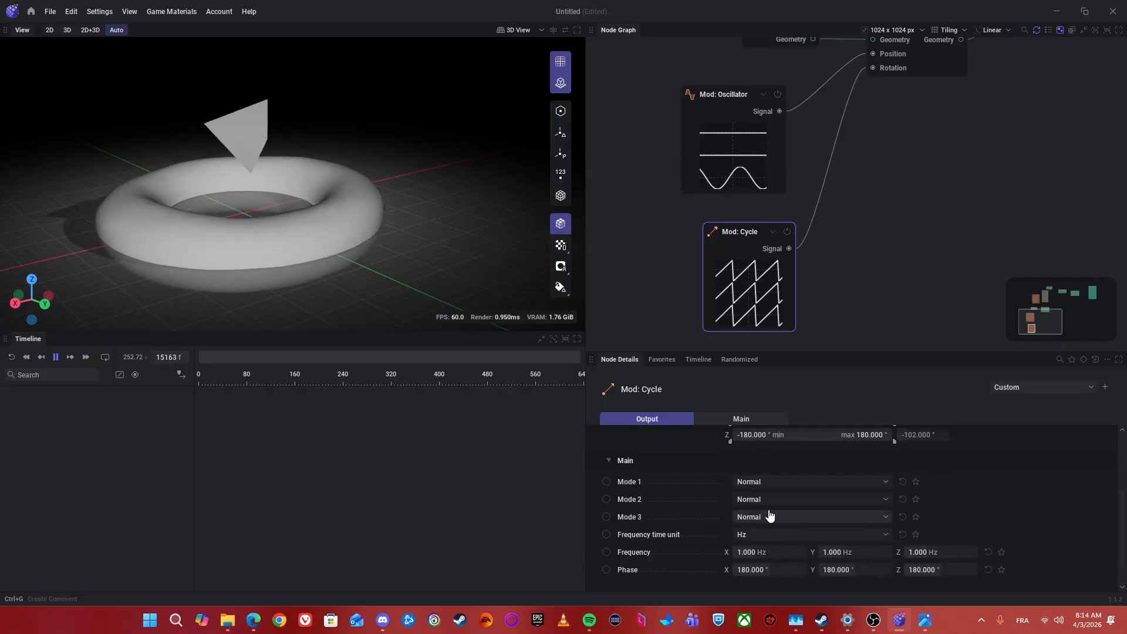
pyautogui.click(748, 498)
pyautogui.click(752, 511)
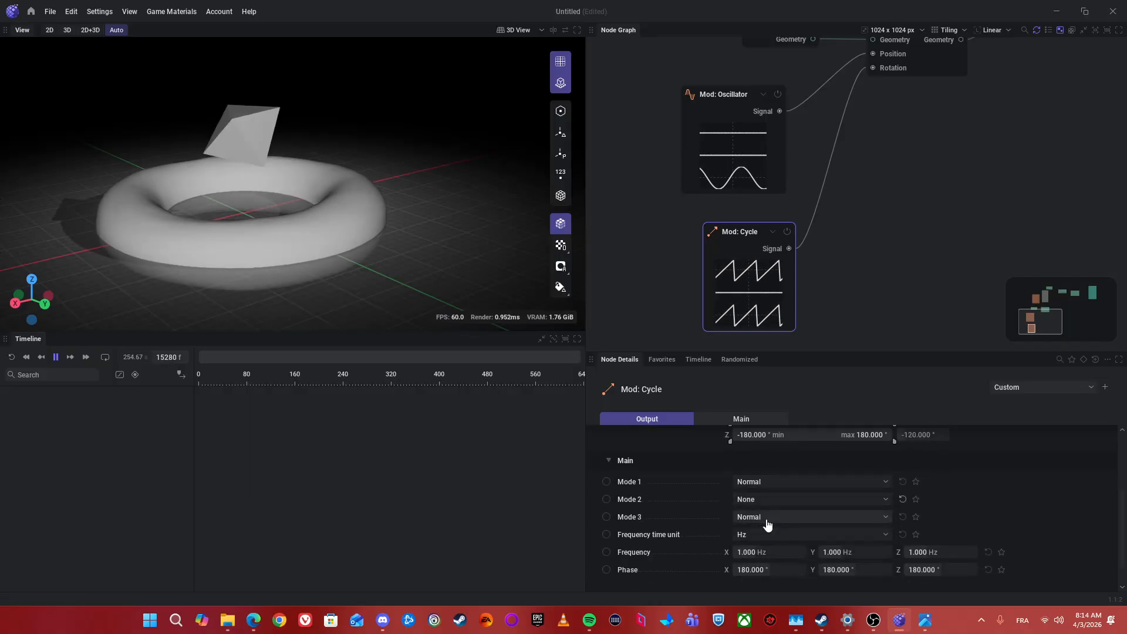
pyautogui.click(766, 521)
pyautogui.click(748, 533)
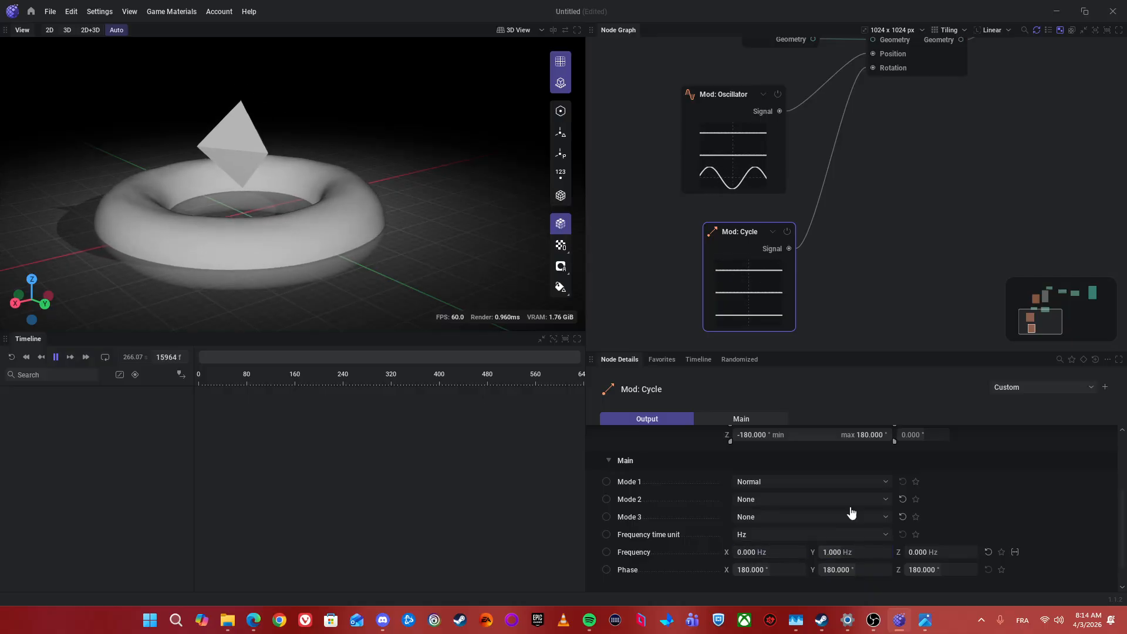
# - Try driving only the Y rotation with Mode 2 set to Normal and Mode 1 to None, and undo the Mode 1 change
pyautogui.click(761, 505)
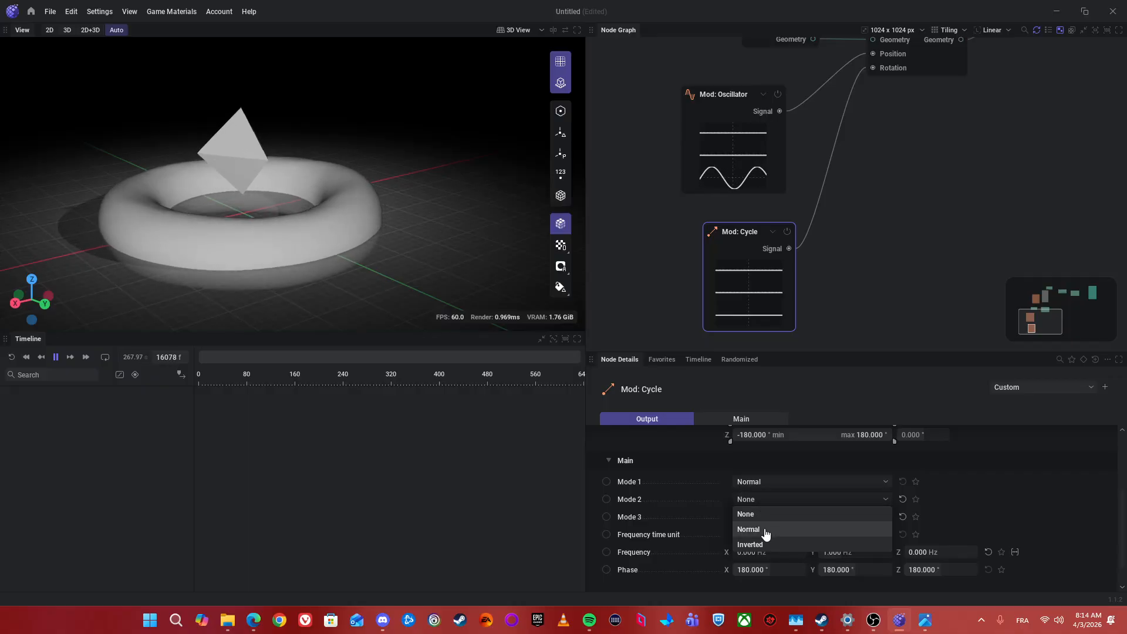
pyautogui.click(766, 529)
pyautogui.click(768, 483)
pyautogui.click(773, 497)
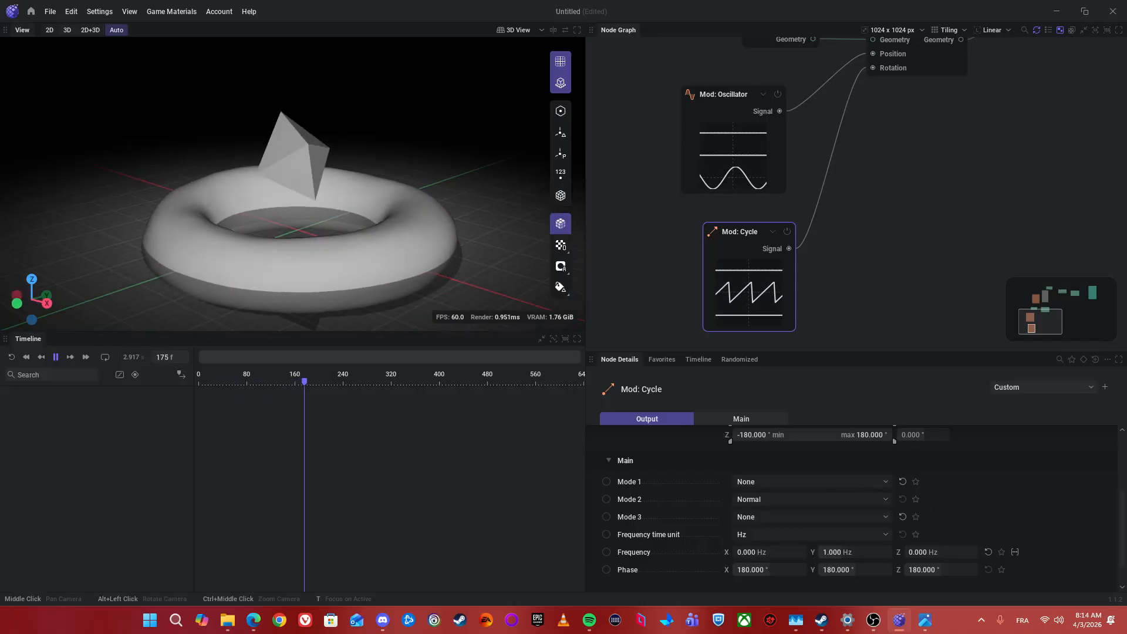
pyautogui.hotkey('ctrl', 'z')
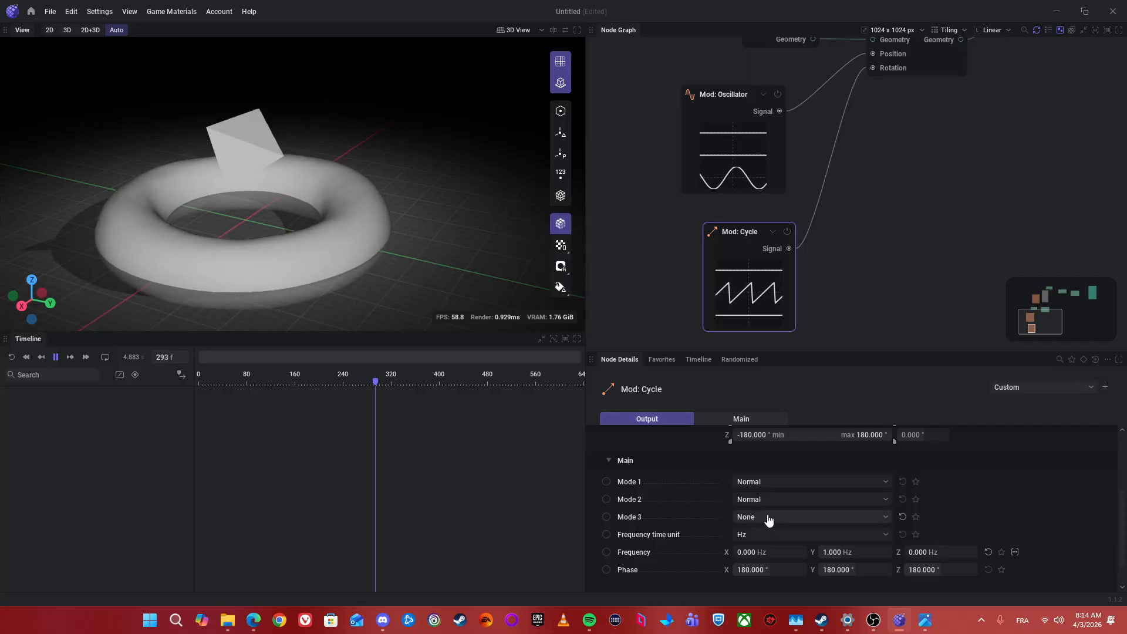
pyautogui.moveTo(238, 216); pyautogui.dragTo(294, 232)
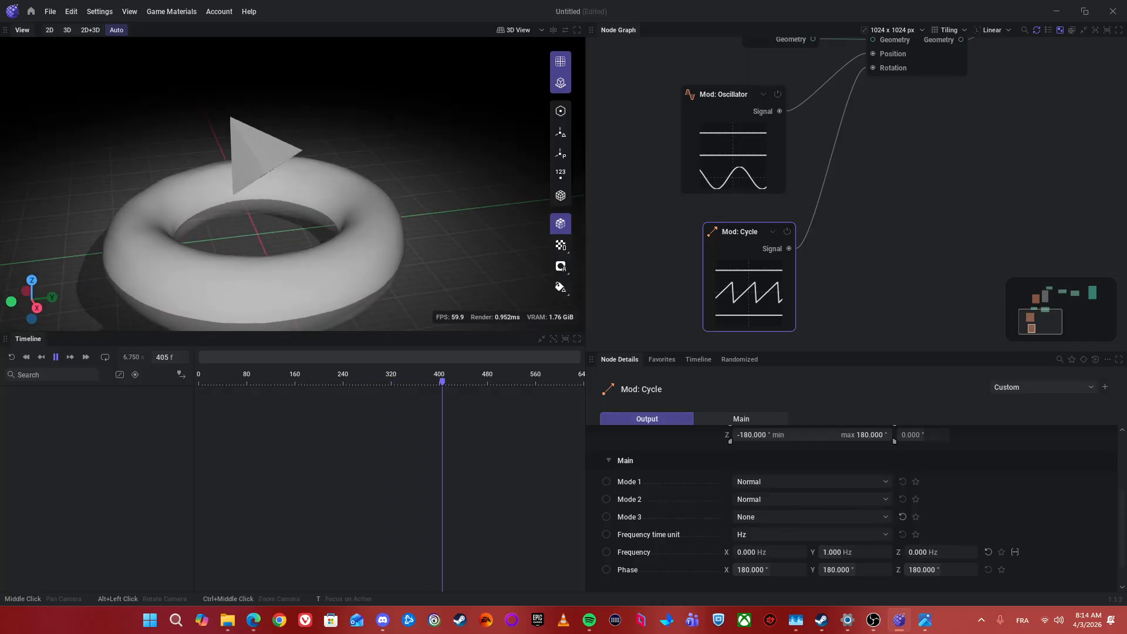
# - Restrict the cycle to Z rotation by setting Mode 3 to Normal and Modes 1 and 2 to None
pyautogui.click(747, 516)
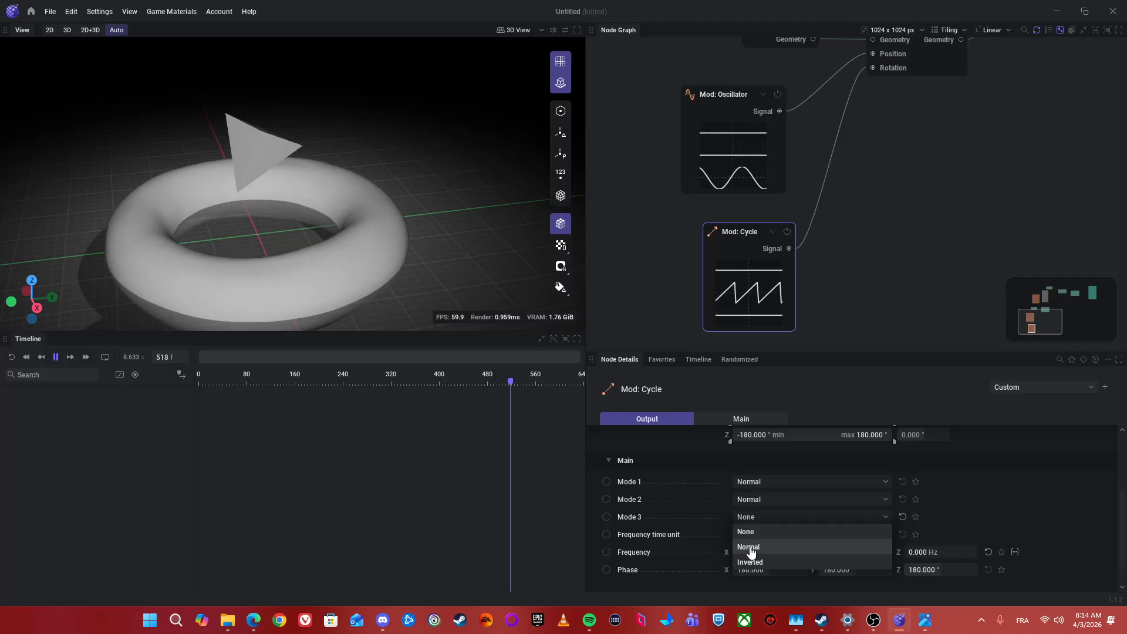
pyautogui.click(749, 546)
pyautogui.click(777, 483)
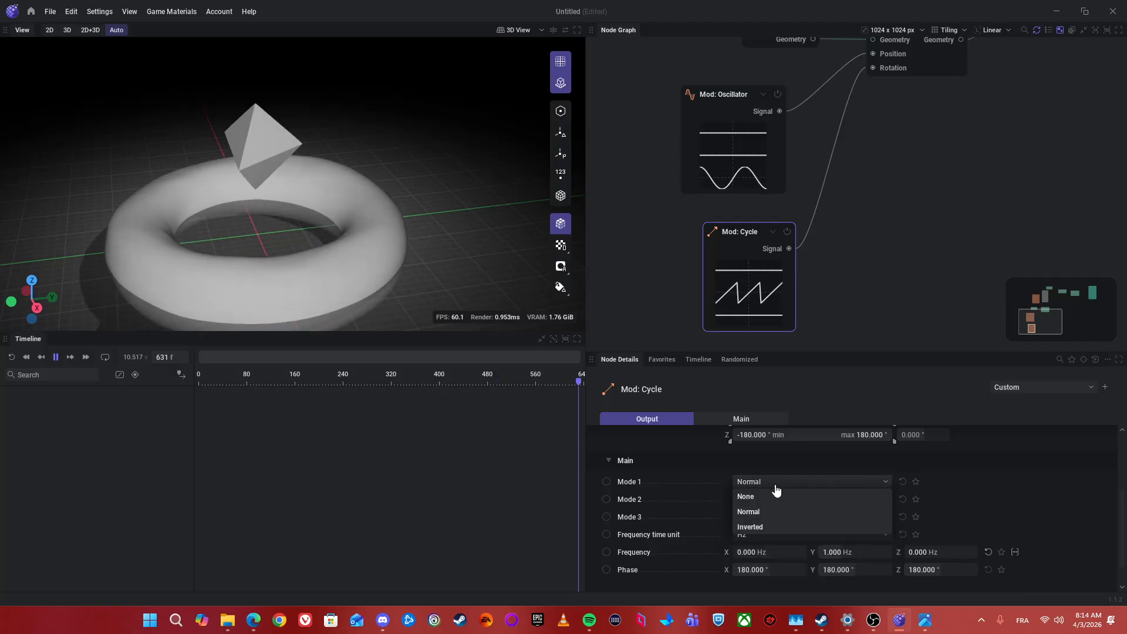
pyautogui.click(775, 496)
pyautogui.click(772, 500)
pyautogui.click(781, 514)
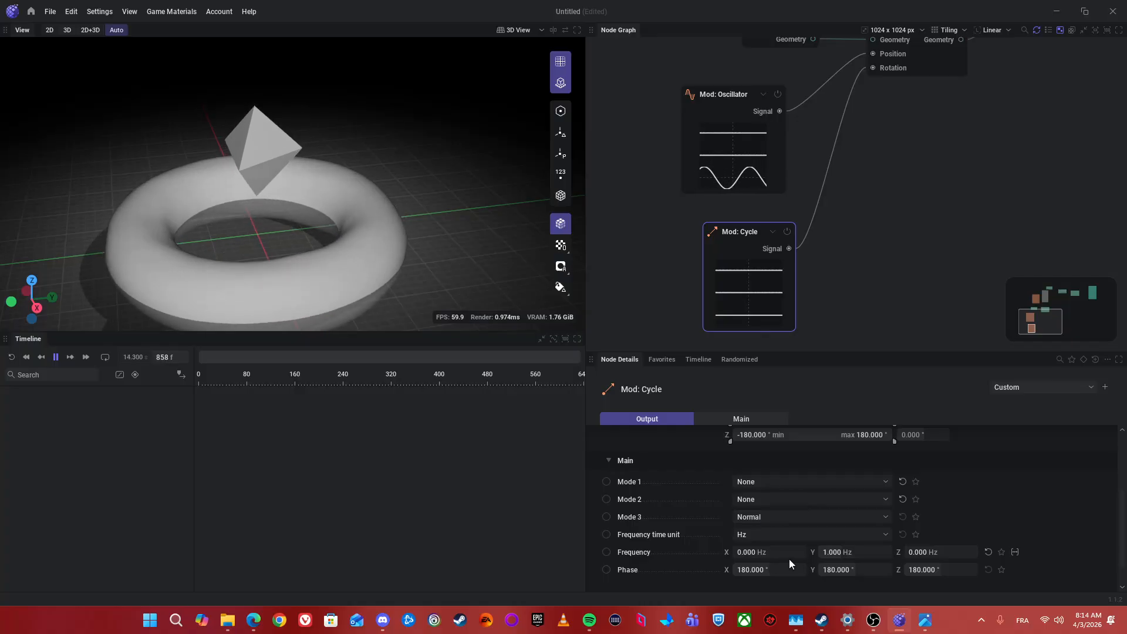
# - Set the rotation cycle's Y frequency to 0 Hz and its Z frequency to 0.5 Hz
pyautogui.click(857, 552)
pyautogui.write('0')
pyautogui.press('Tab')
pyautogui.write('.')
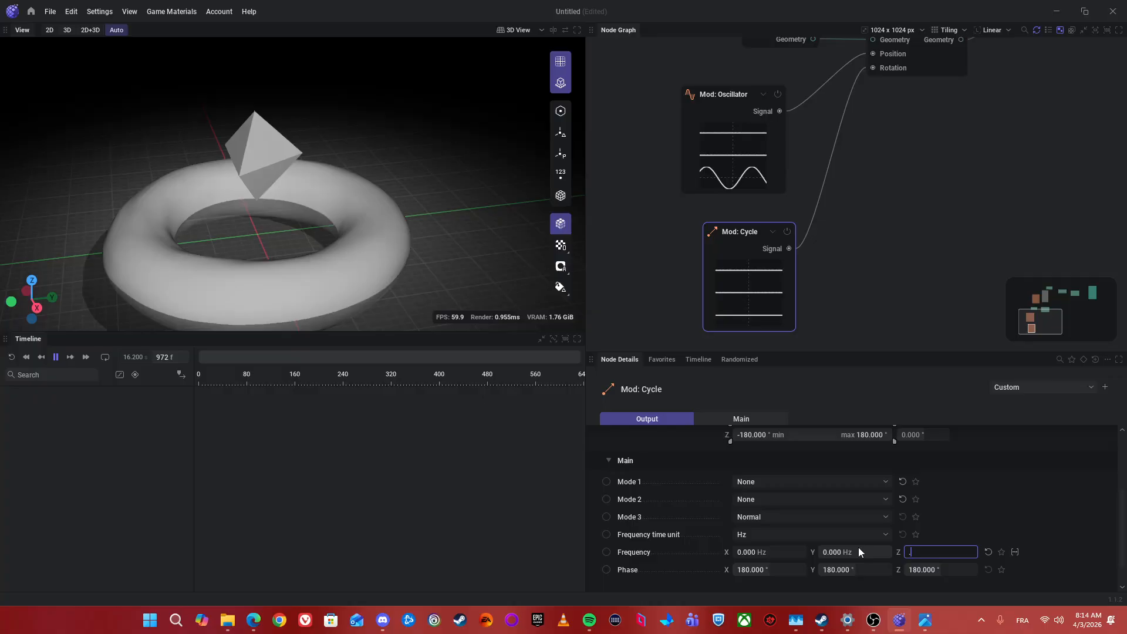
pyautogui.write('5')
pyautogui.press('Return')
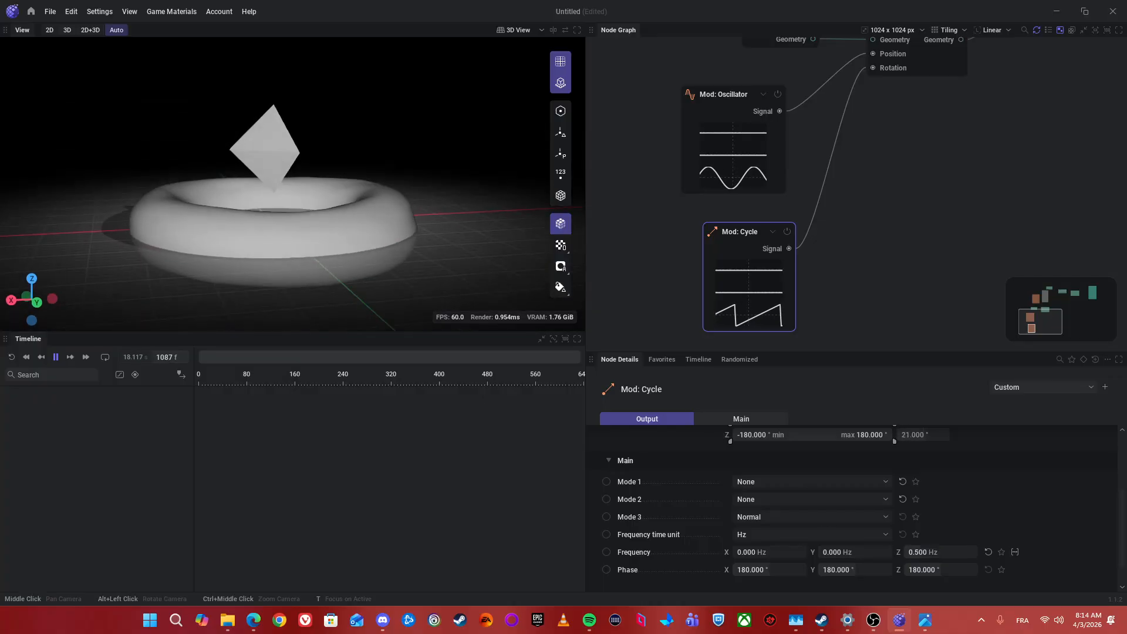
pyautogui.moveTo(294, 203); pyautogui.dragTo(382, 221)
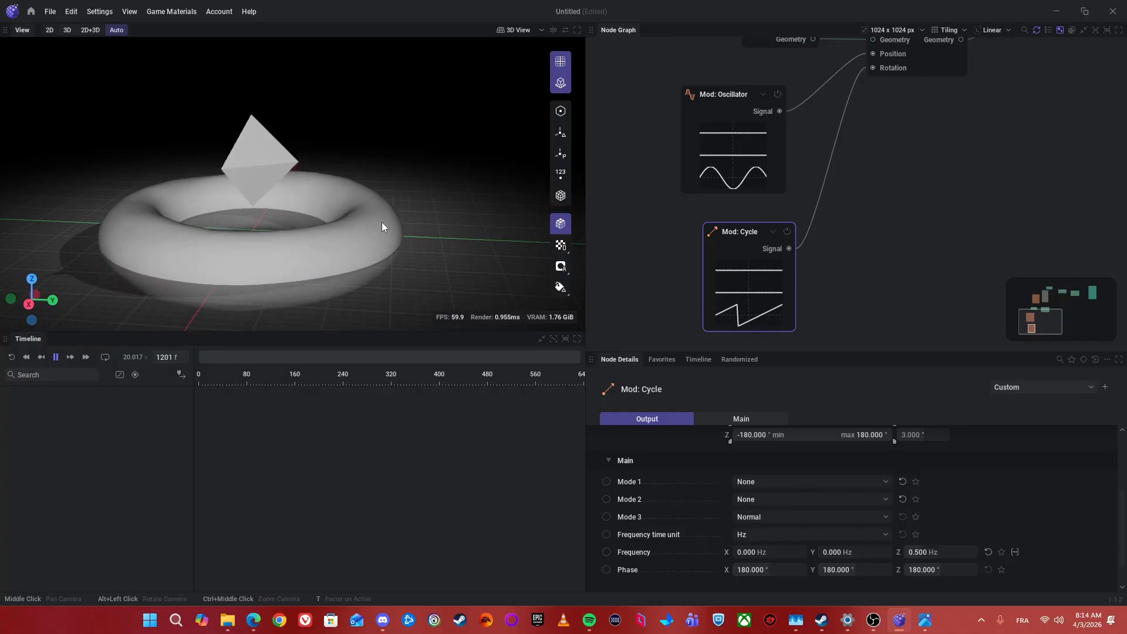
pyautogui.moveTo(382, 223); pyautogui.dragTo(356, 223)
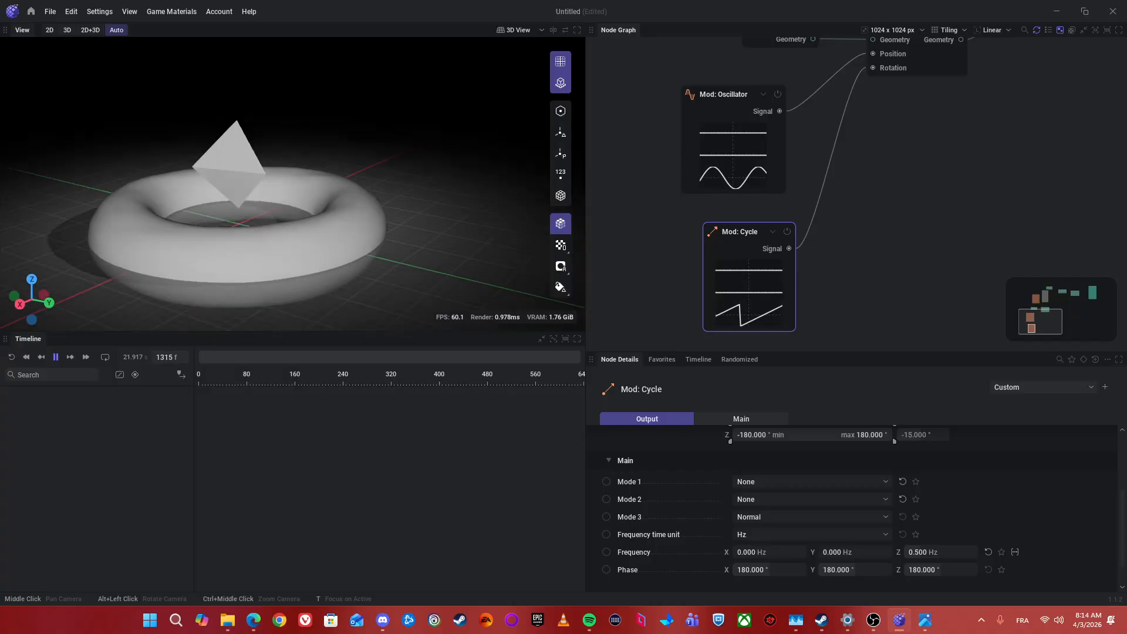
# - Set the radius of the torus Geo Shapes node that feeds Geo Displace to 100
pyautogui.scroll(-3, 346, 233)
pyautogui.scroll(-4, 805, 298)
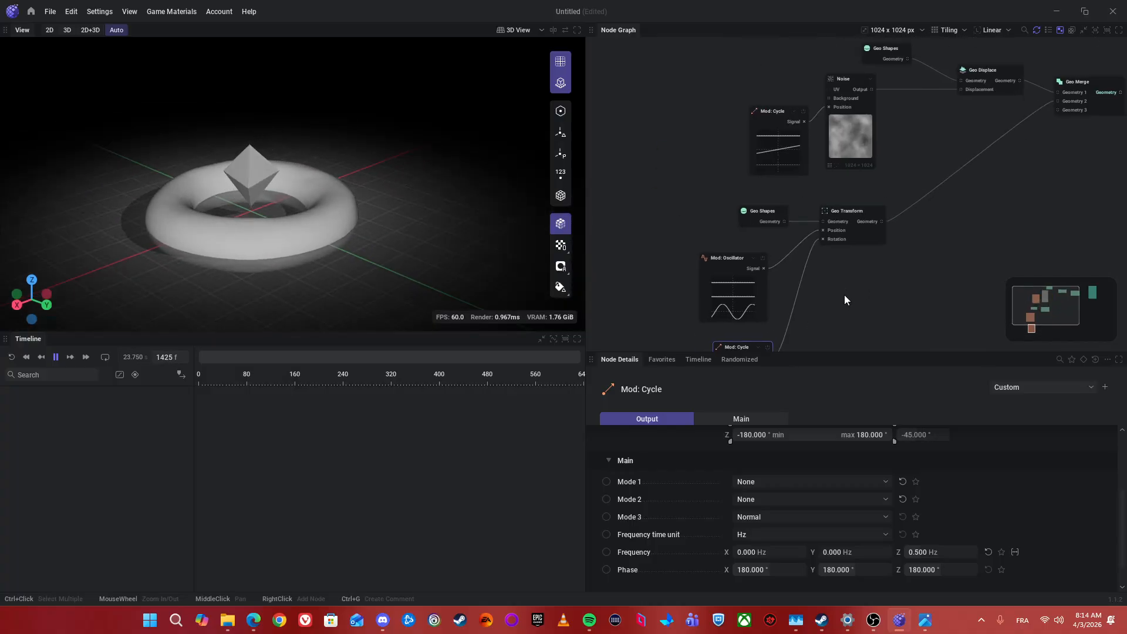
pyautogui.scroll(-1, 844, 294)
pyautogui.moveTo(844, 295); pyautogui.dragTo(804, 328)
pyautogui.scroll(4, 852, 179)
pyautogui.moveTo(852, 178); pyautogui.dragTo(752, 261)
pyautogui.click(713, 153)
pyautogui.moveTo(839, 320); pyautogui.dragTo(828, 284)
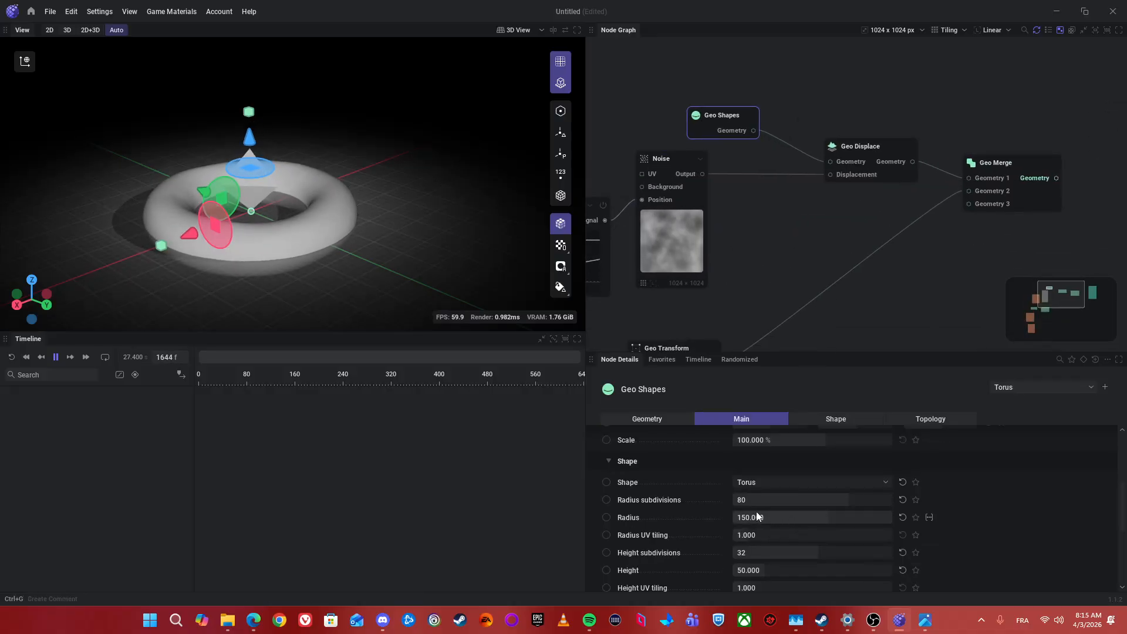
pyautogui.scroll(-2, 780, 551)
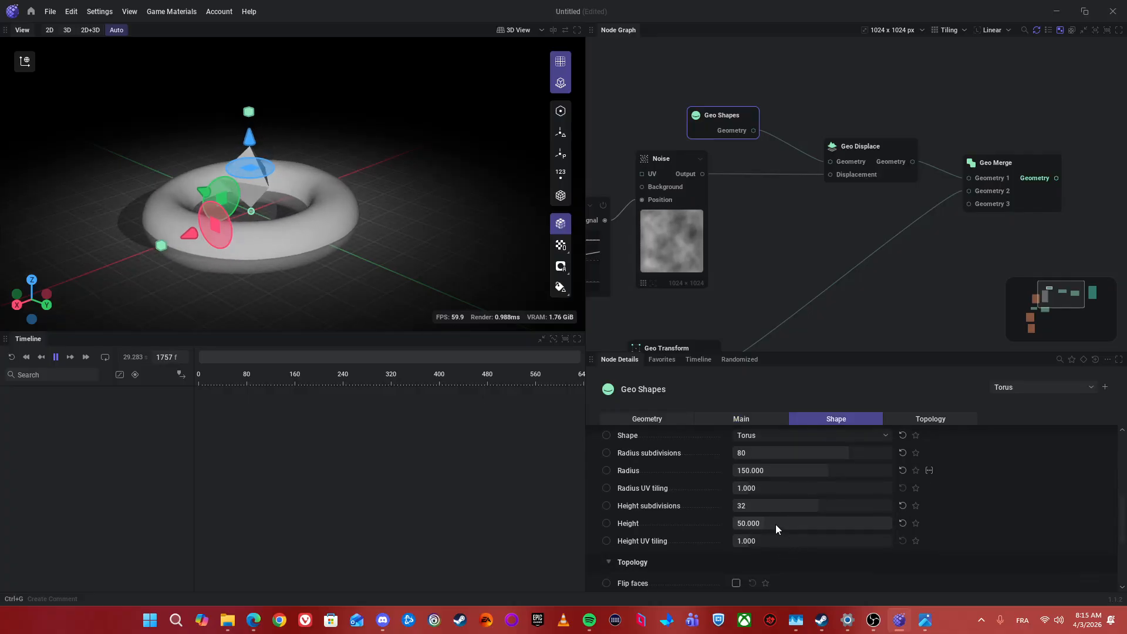
pyautogui.scroll(2, 776, 529)
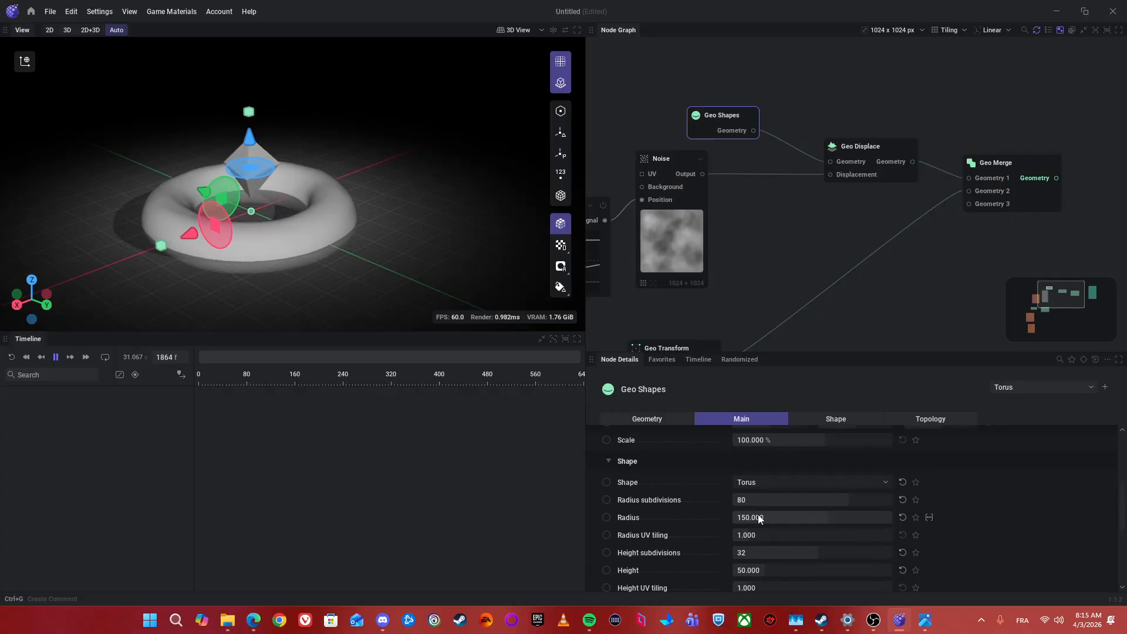
pyautogui.moveTo(758, 517); pyautogui.dragTo(734, 517)
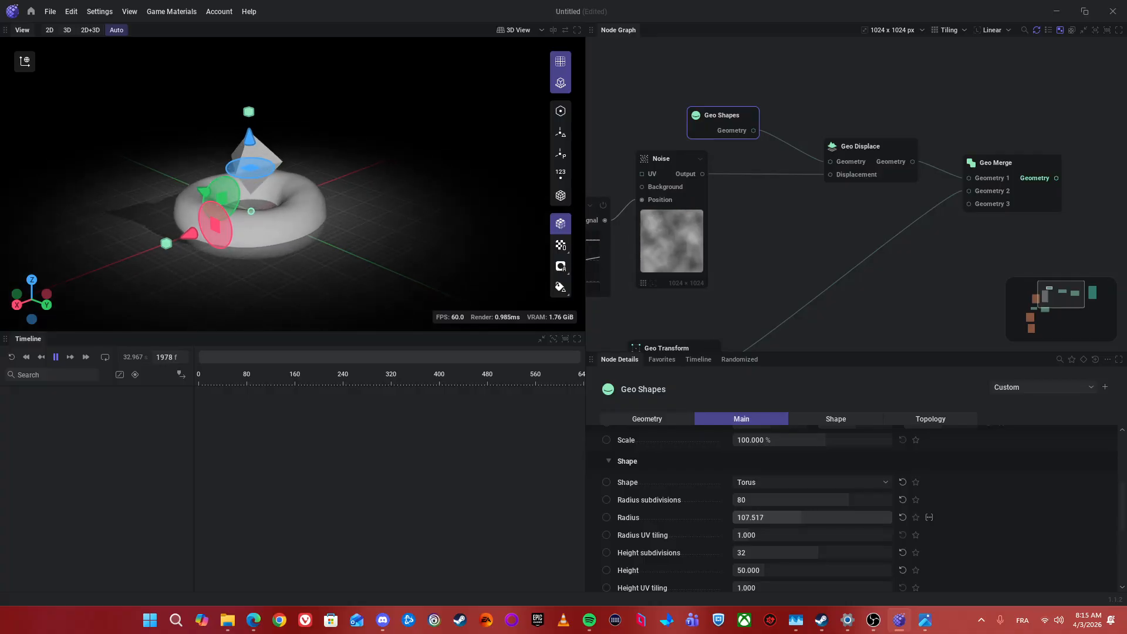
pyautogui.click(780, 513)
pyautogui.write('1.0')
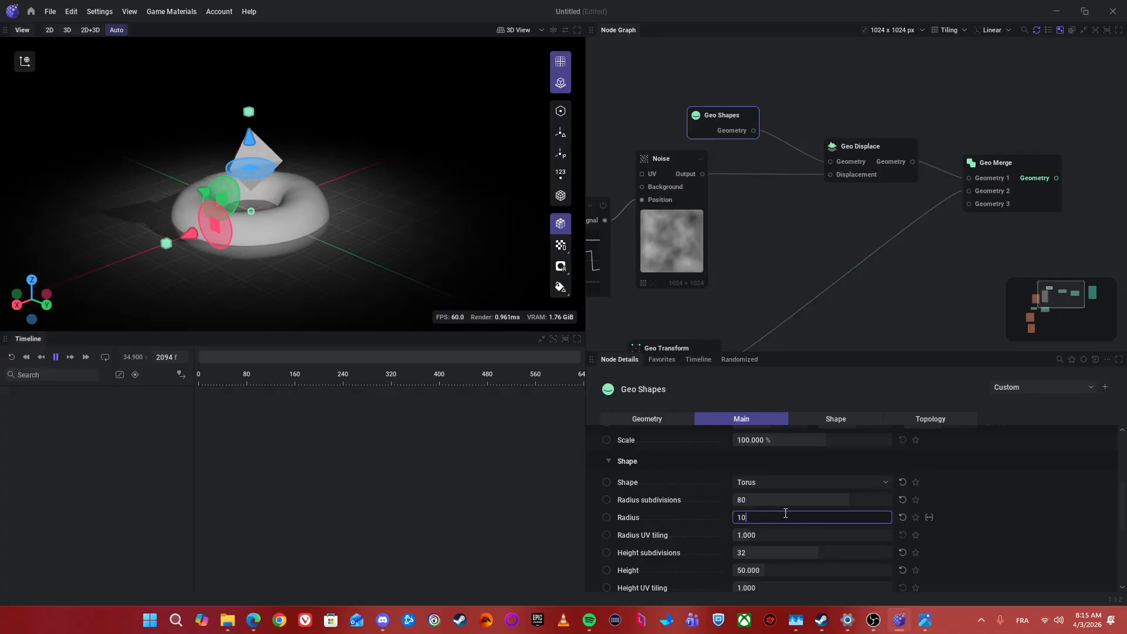
pyautogui.write('0')
pyautogui.press('Return')
pyautogui.scroll(-5, 788, 504)
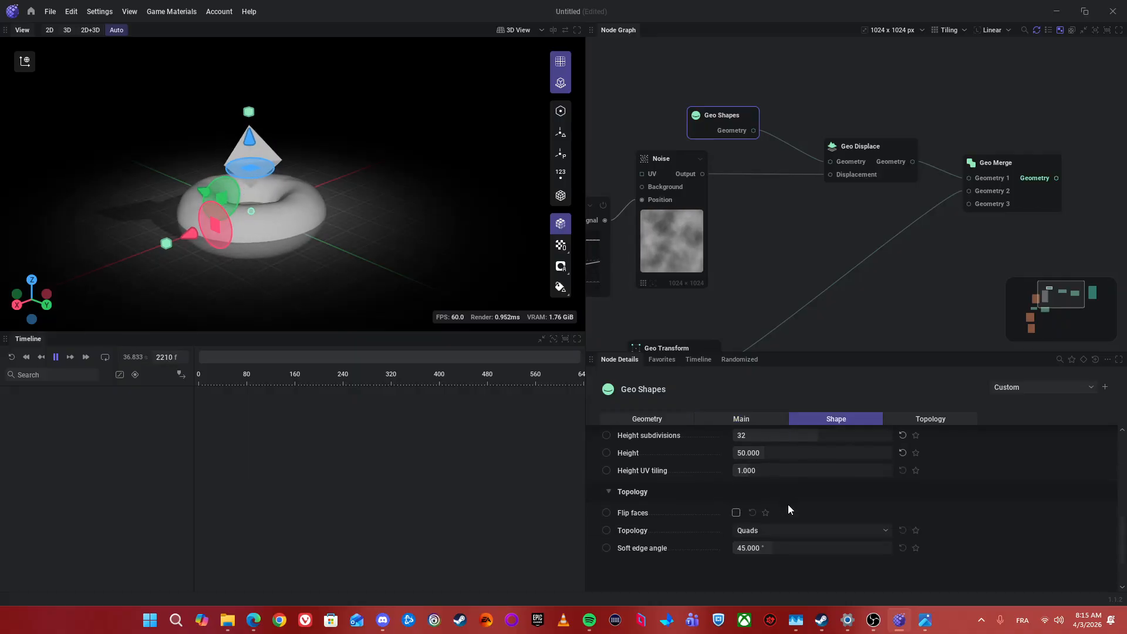
# - Scale the torus Geo Shapes node to about 153 % and reduce its height to 0.1
pyautogui.scroll(3, 787, 505)
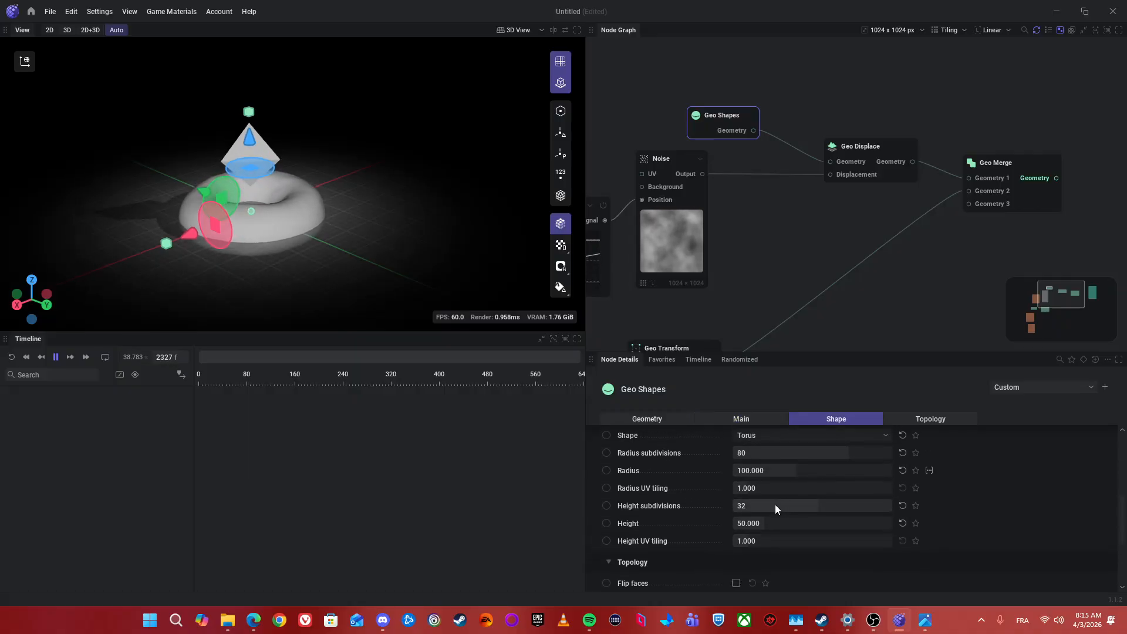
pyautogui.scroll(3, 719, 499)
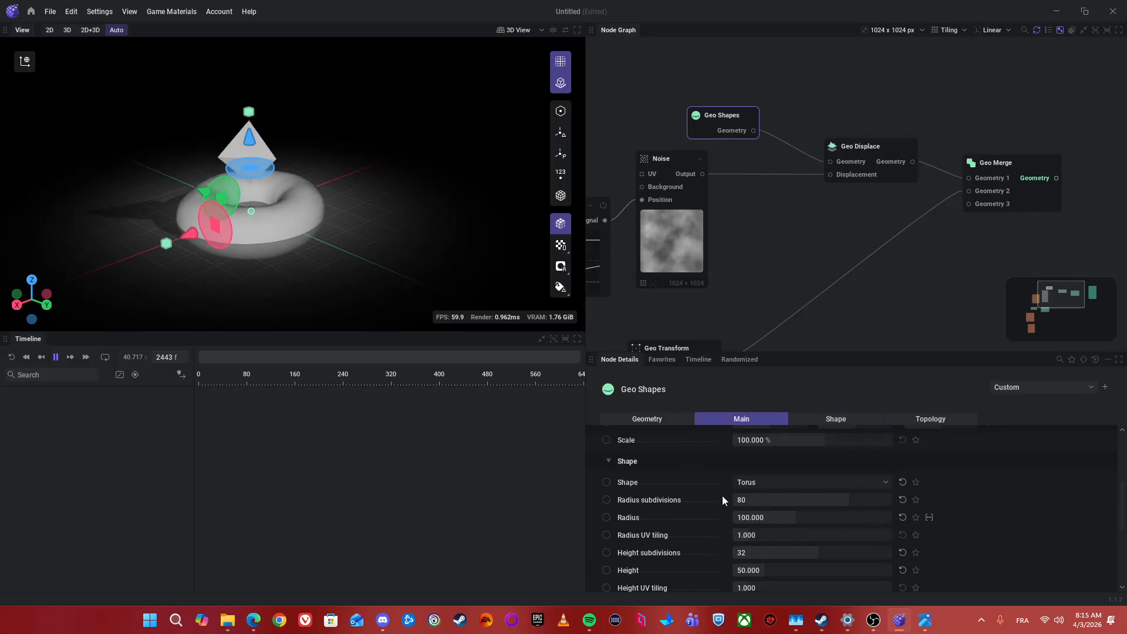
pyautogui.moveTo(791, 457)
pyautogui.mouseDown()
pyautogui.moveTo(860, 459)
pyautogui.moveTo(793, 461)
pyautogui.mouseUp()
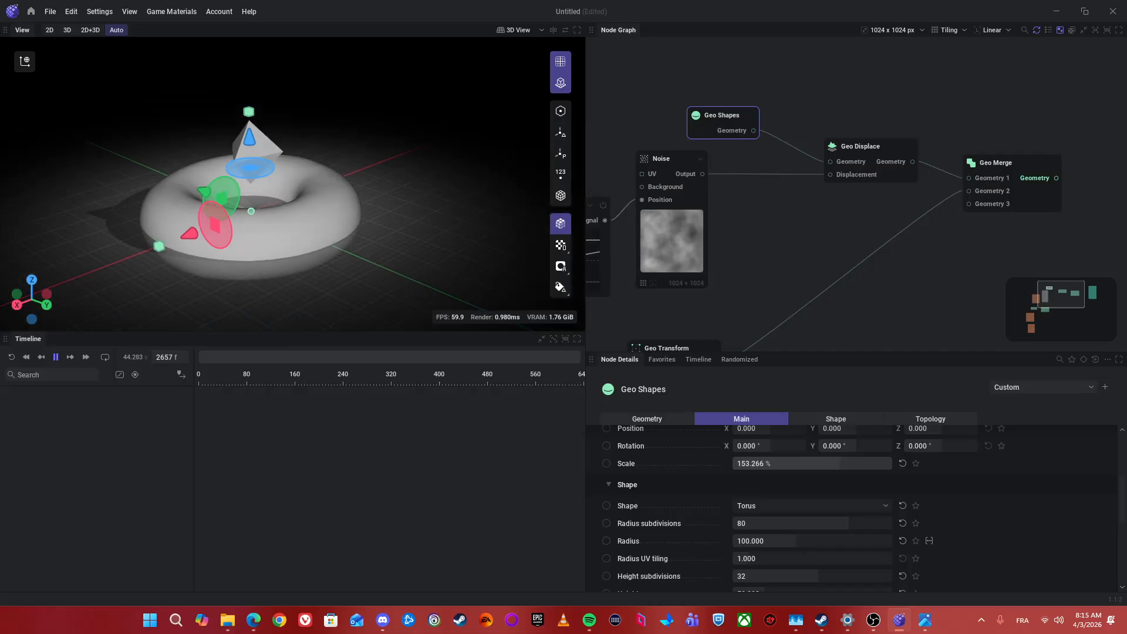
pyautogui.scroll(-2, 759, 507)
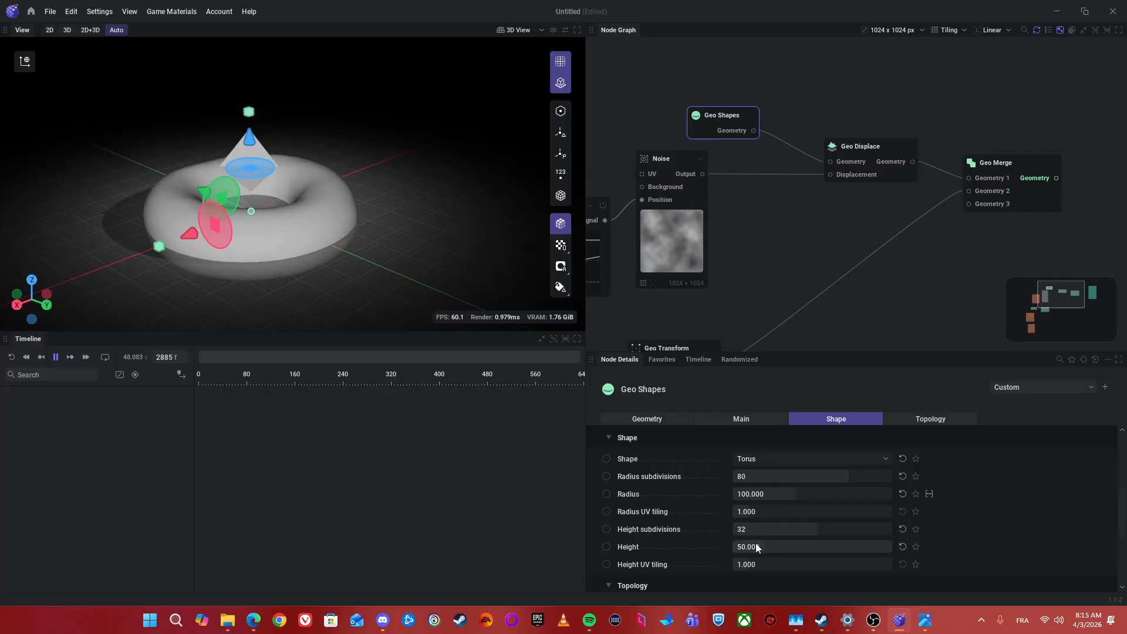
pyautogui.moveTo(755, 545); pyautogui.dragTo(730, 547)
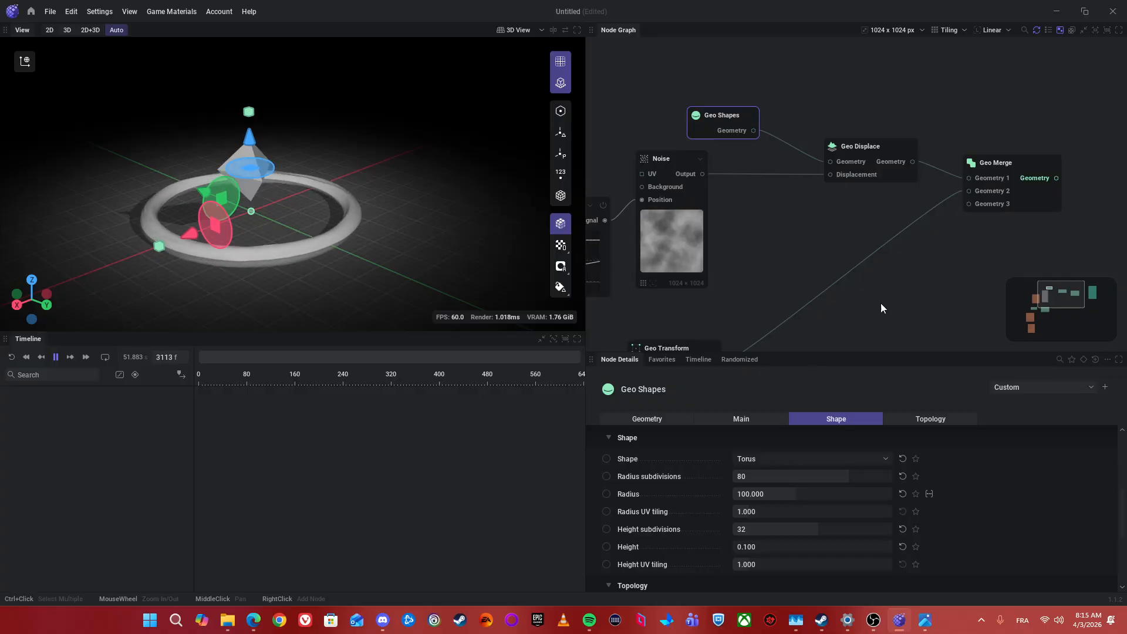
# - Move the Renderer node nearer to Geo Merge and connect Geo Merge's Geometry output to the Renderer's Geometry input
pyautogui.moveTo(931, 270); pyautogui.dragTo(653, 277)
pyautogui.click(963, 227)
pyautogui.moveTo(963, 226); pyautogui.dragTo(969, 278)
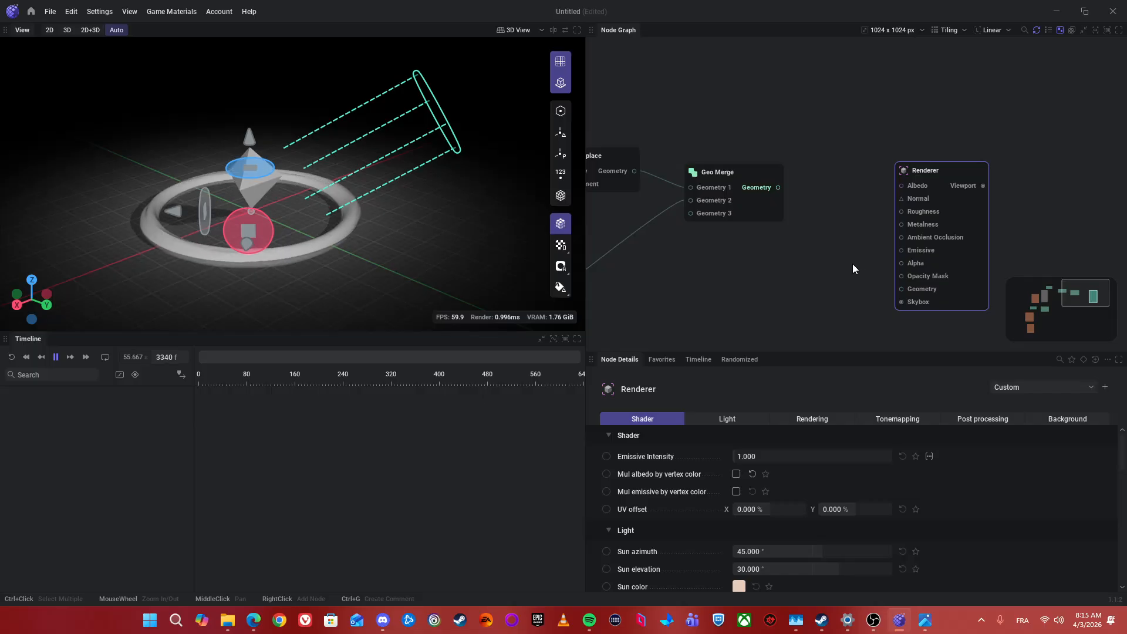
pyautogui.moveTo(852, 263); pyautogui.dragTo(815, 256)
pyautogui.scroll(3, 829, 121)
pyautogui.moveTo(837, 180); pyautogui.dragTo(794, 145)
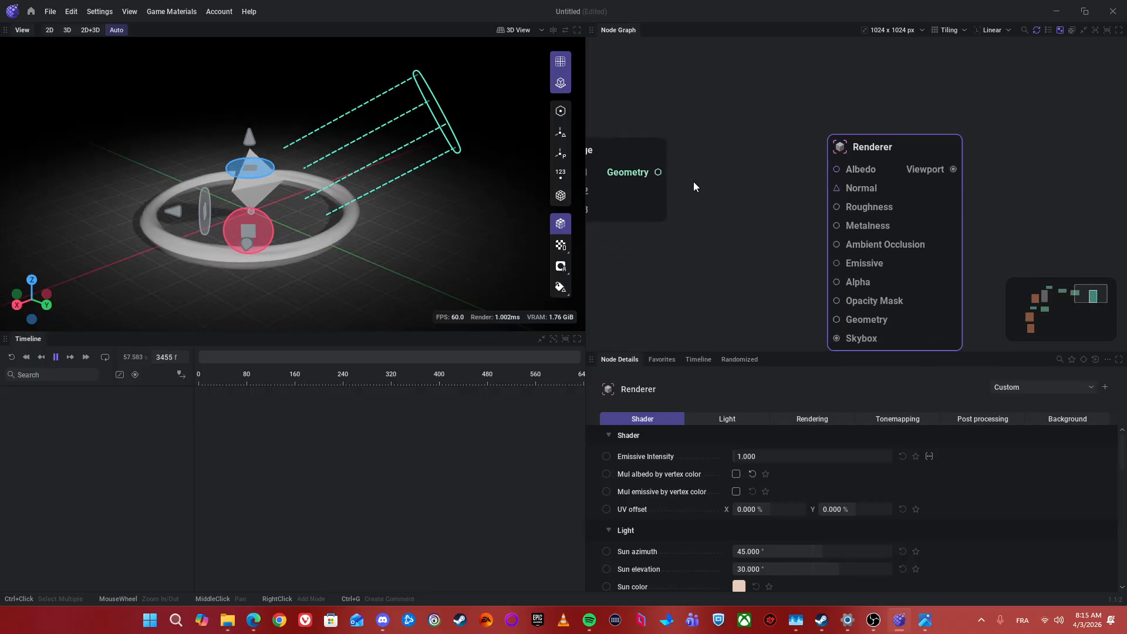
pyautogui.moveTo(659, 174); pyautogui.dragTo(852, 325)
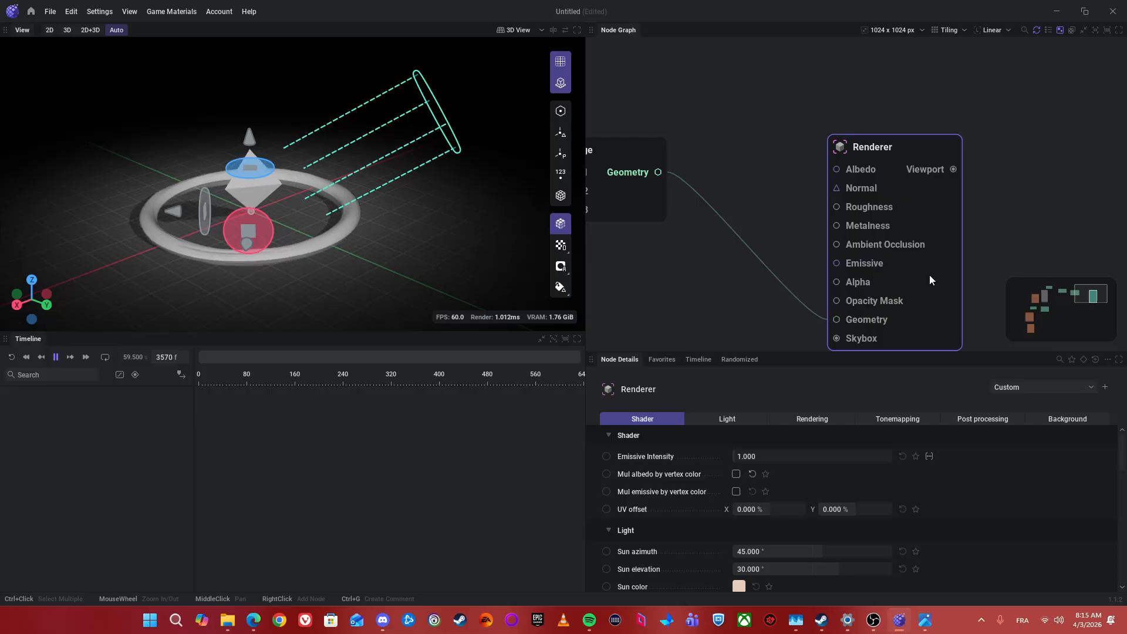
# - Reposition the Renderer node slightly higher than Geo Merge so there is free space beside its inputs
pyautogui.moveTo(766, 231); pyautogui.dragTo(748, 139)
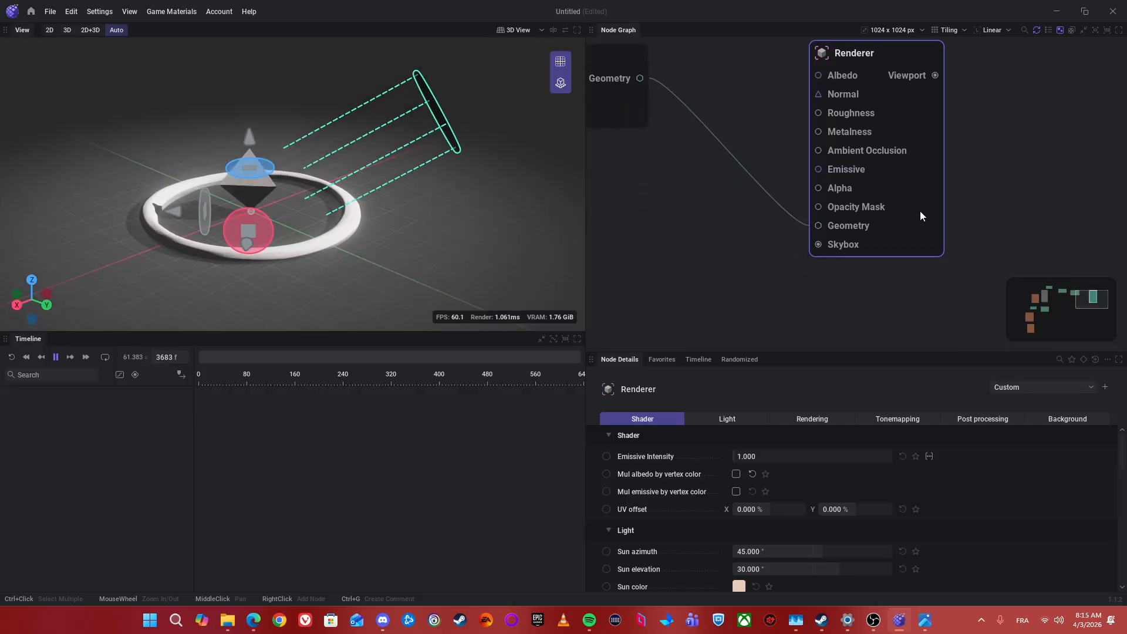
pyautogui.moveTo(928, 205); pyautogui.dragTo(956, 125)
pyautogui.moveTo(931, 259); pyautogui.dragTo(874, 341)
pyautogui.scroll(-3, 874, 341)
pyautogui.moveTo(871, 280); pyautogui.dragTo(898, 297)
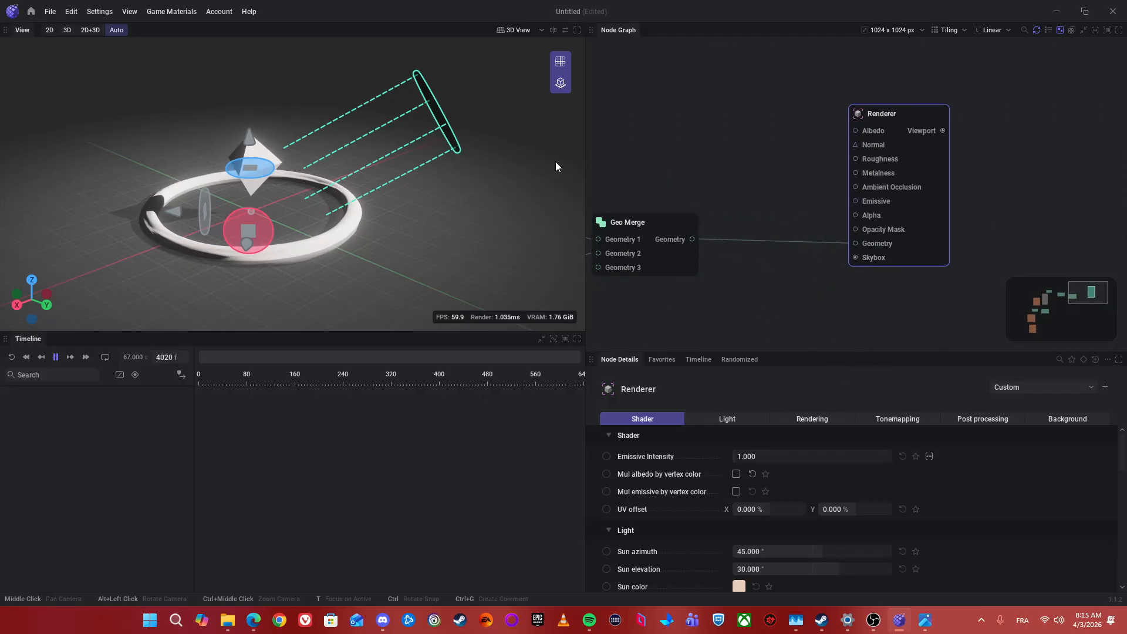
# - Add a Color Uniform node feeding the Renderer's Emissive input and place it above Geo Merge
pyautogui.scroll(2, 705, 166)
pyautogui.moveTo(899, 208); pyautogui.dragTo(722, 142)
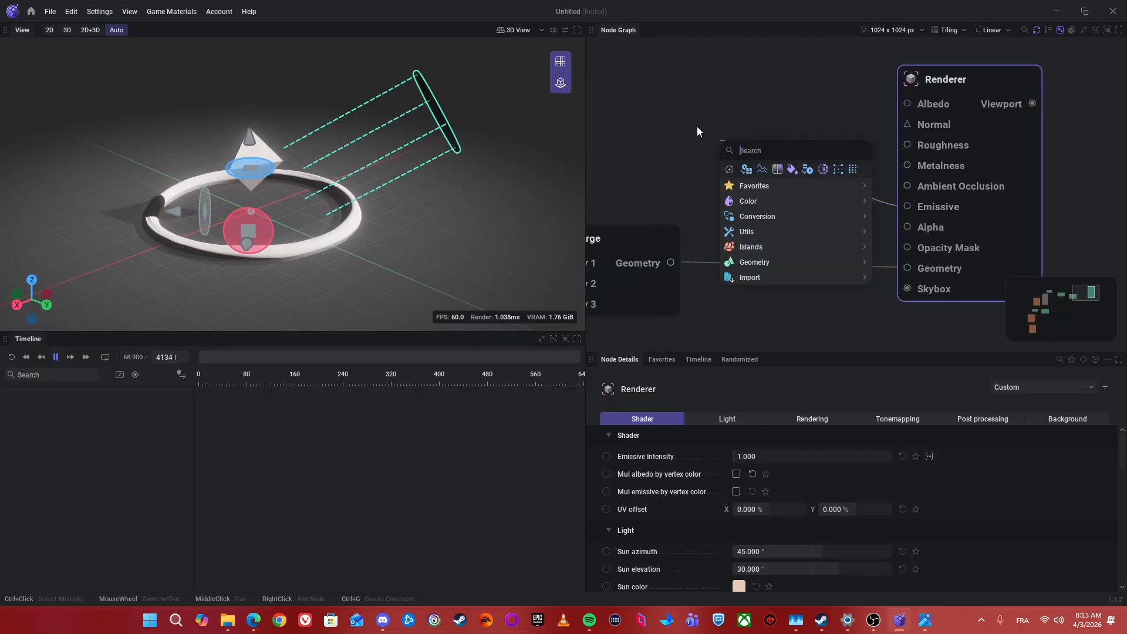
pyautogui.write('Colo')
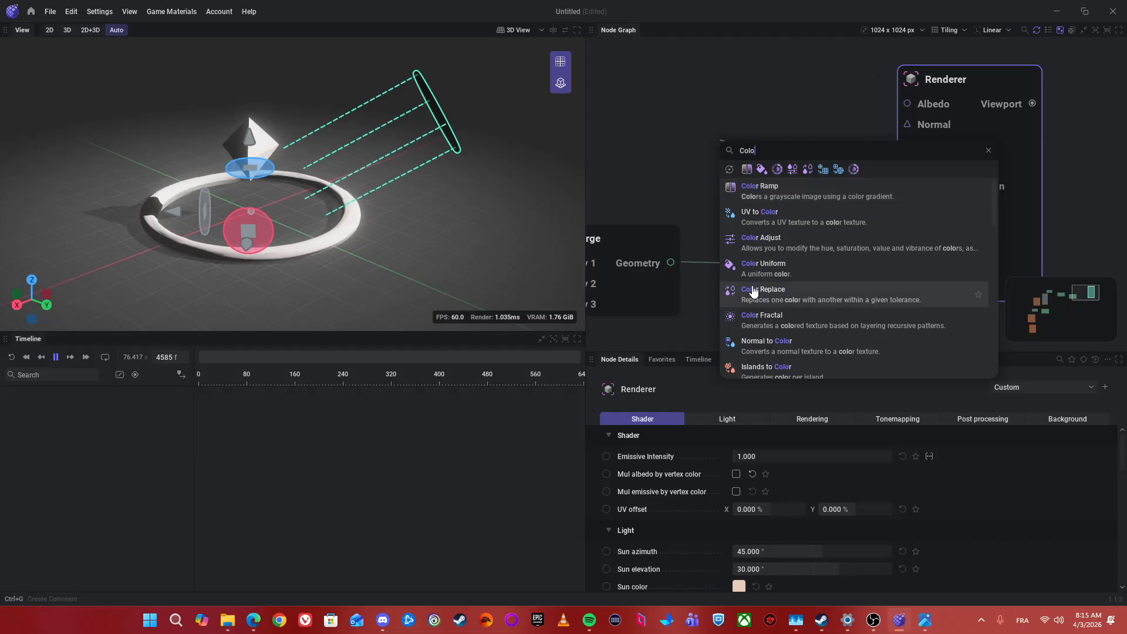
pyautogui.click(772, 268)
pyautogui.moveTo(704, 203); pyautogui.dragTo(755, 122)
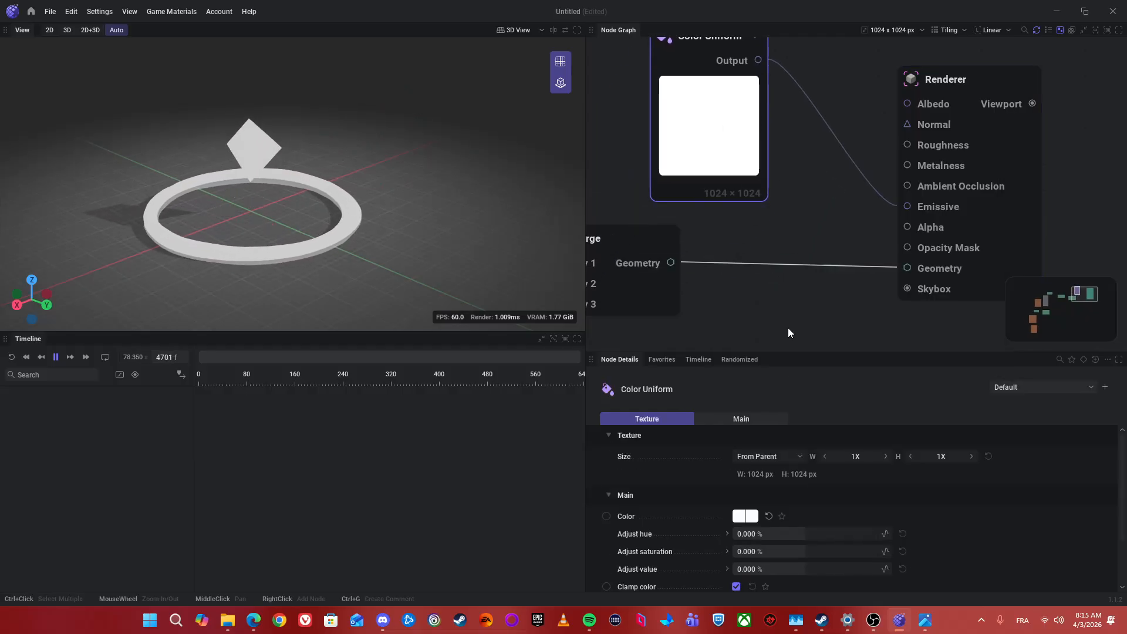
# - Set the Color Uniform node's color to bright green #38FF8C
pyautogui.click(740, 517)
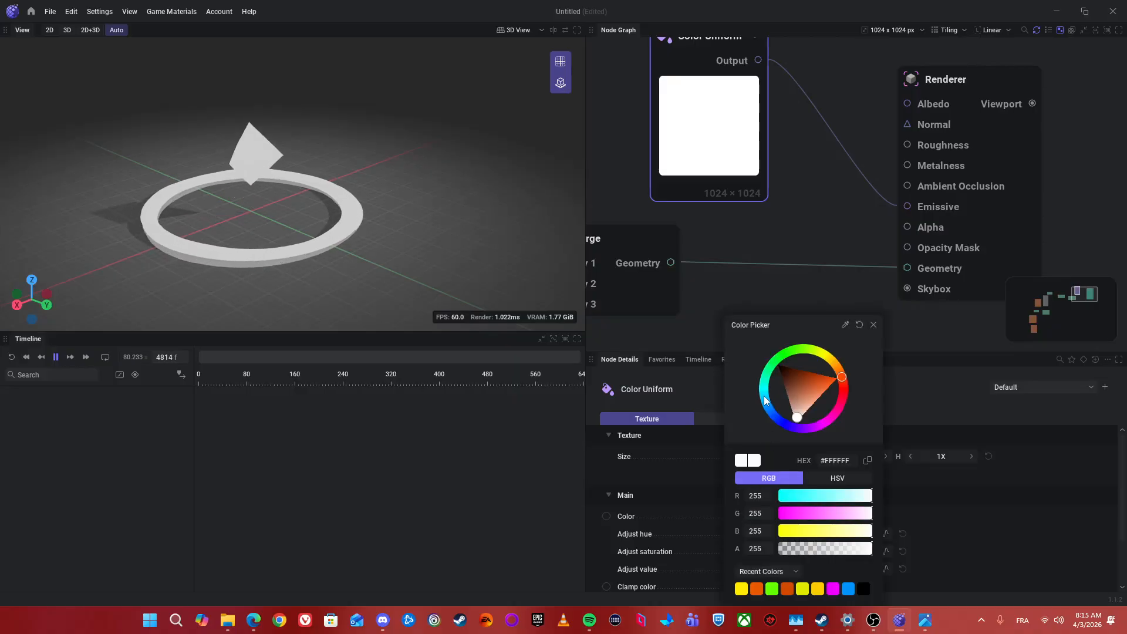
pyautogui.moveTo(764, 400)
pyautogui.mouseDown()
pyautogui.moveTo(753, 368)
pyautogui.moveTo(781, 358)
pyautogui.moveTo(757, 365)
pyautogui.mouseUp()
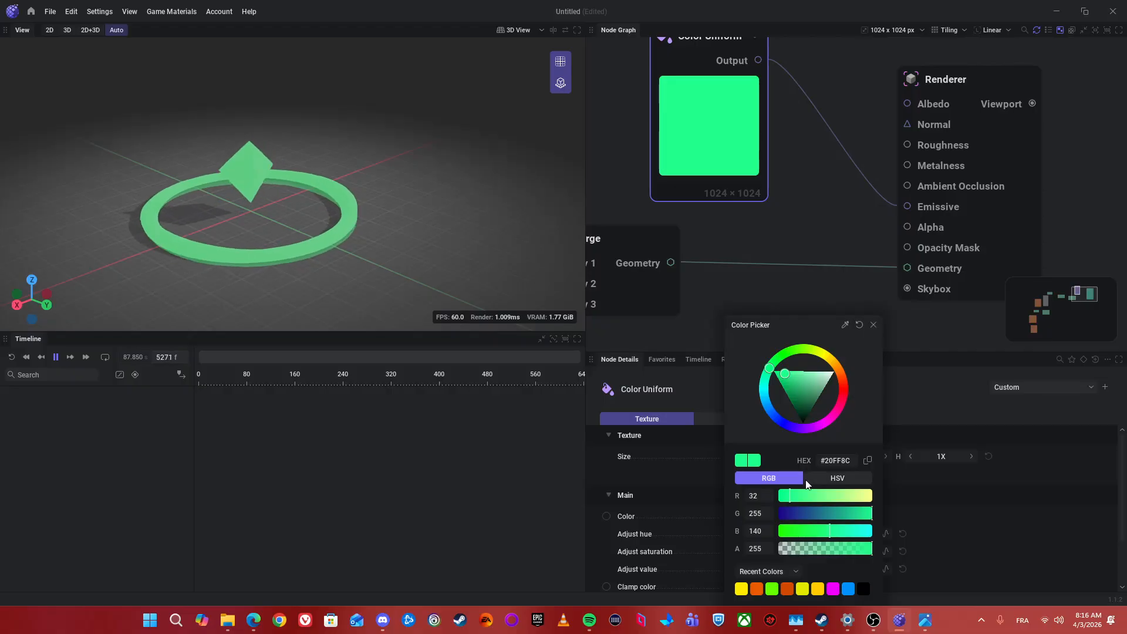
pyautogui.moveTo(798, 498); pyautogui.dragTo(801, 498)
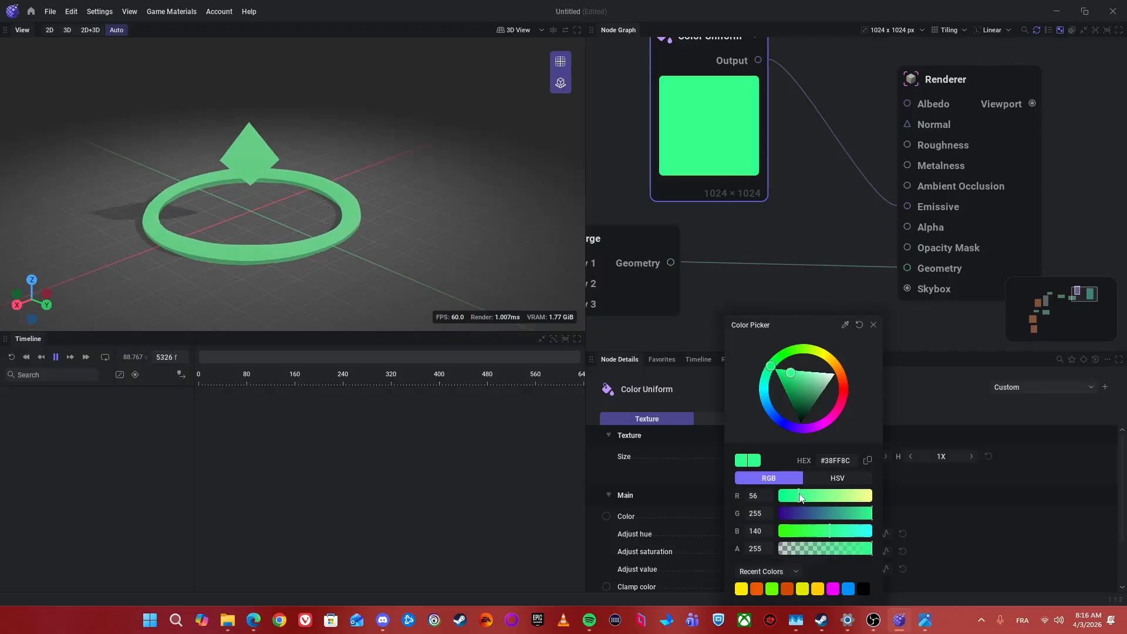
pyautogui.click(873, 326)
# - Set the Renderer's Emissive Intensity to 11.645
pyautogui.click(943, 272)
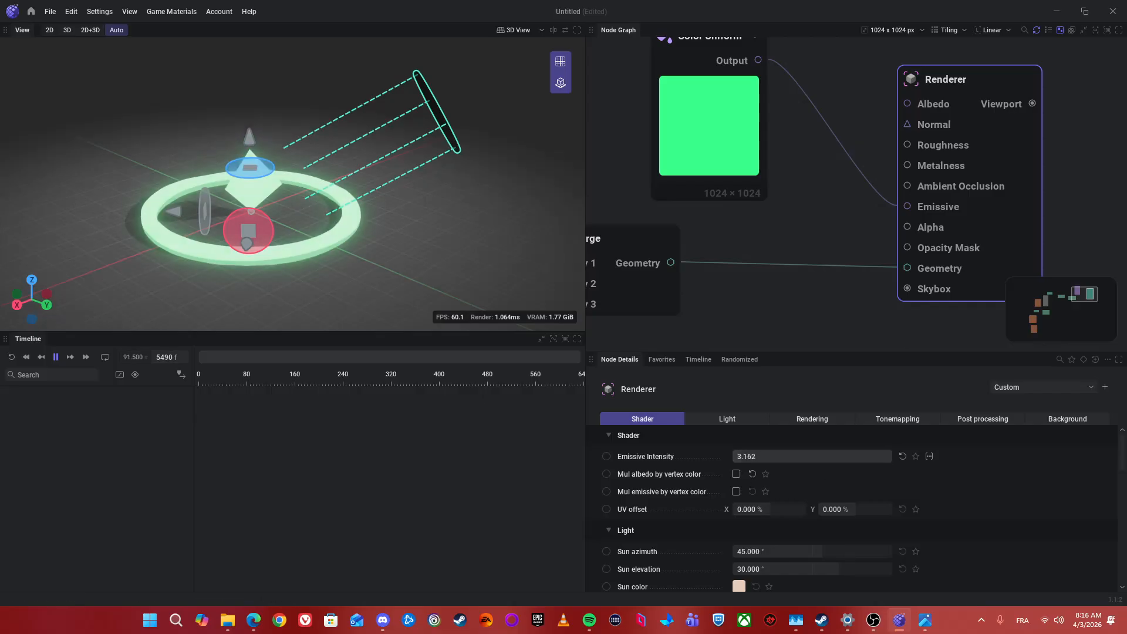
pyautogui.moveTo(743, 456); pyautogui.dragTo(769, 456)
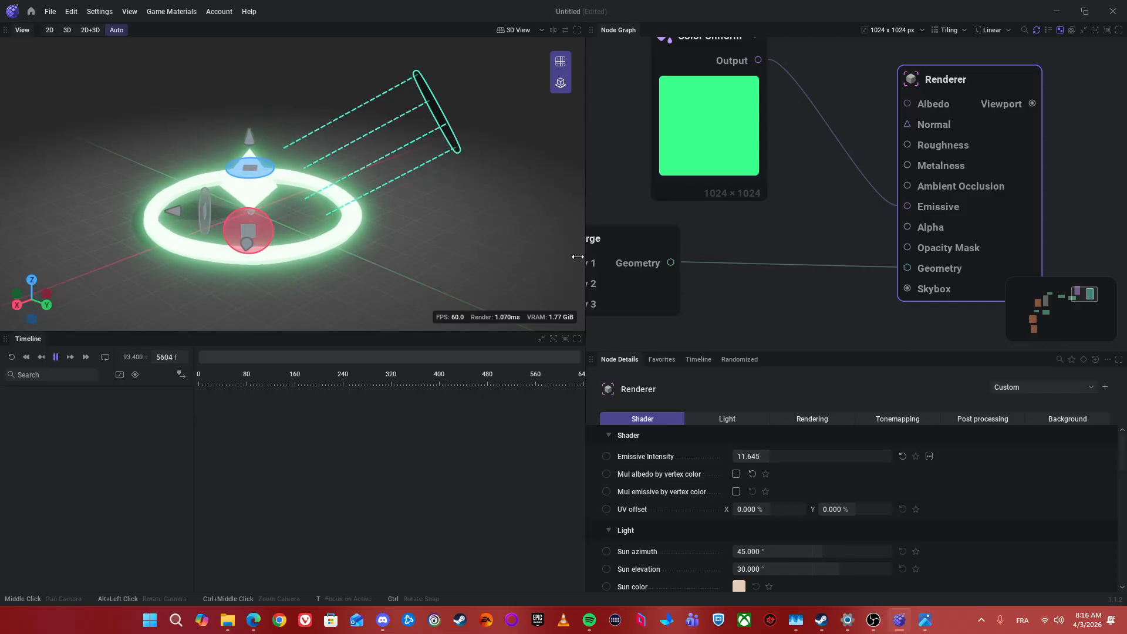
# - Examine the glow on the animated ring and spinning shape from several angles in the 3D view
pyautogui.moveTo(422, 229)
pyautogui.mouseDown()
pyautogui.moveTo(467, 203)
pyautogui.moveTo(450, 249)
pyautogui.moveTo(578, 215)
pyautogui.moveTo(421, 215)
pyautogui.mouseUp()
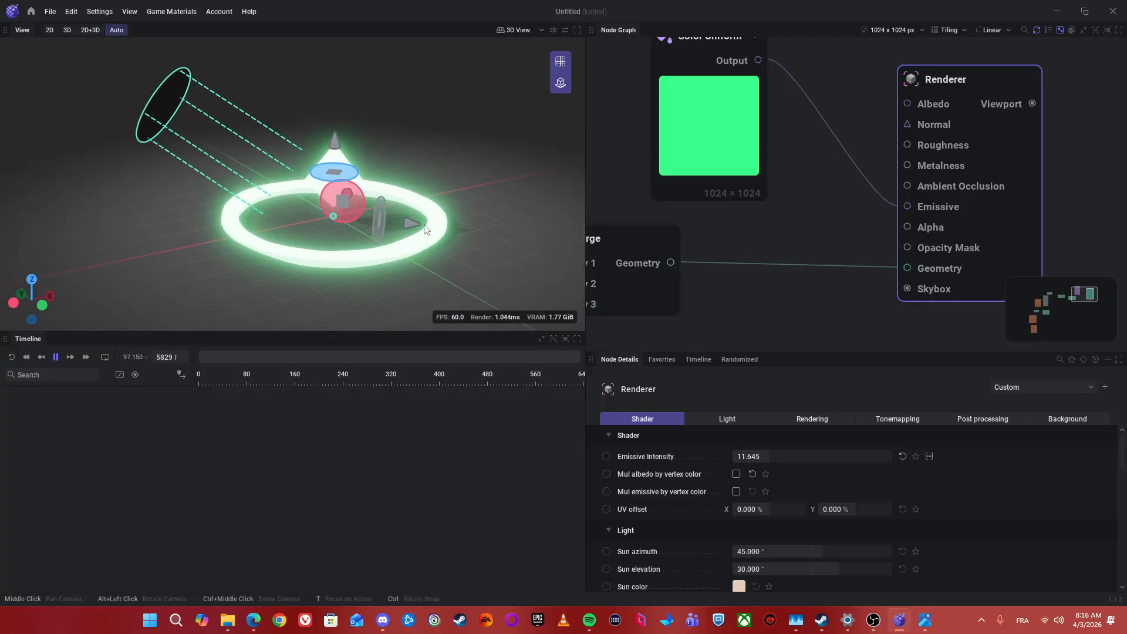
pyautogui.click(791, 213)
pyautogui.scroll(-3, 820, 220)
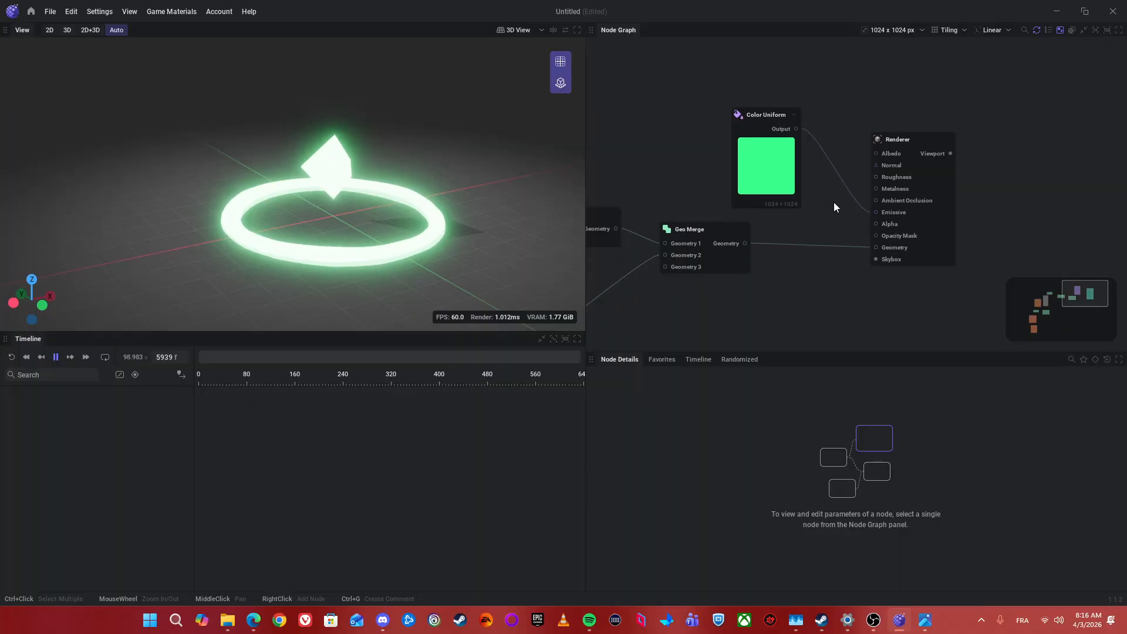
pyautogui.moveTo(423, 199); pyautogui.dragTo(456, 191)
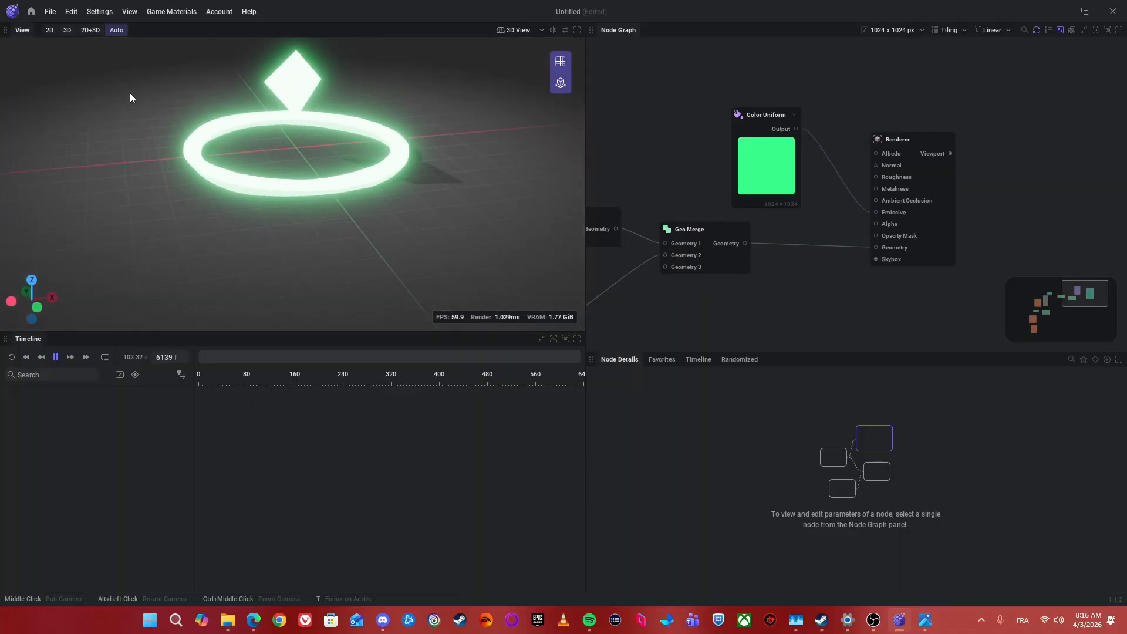
pyautogui.click(68, 30)
pyautogui.click(112, 34)
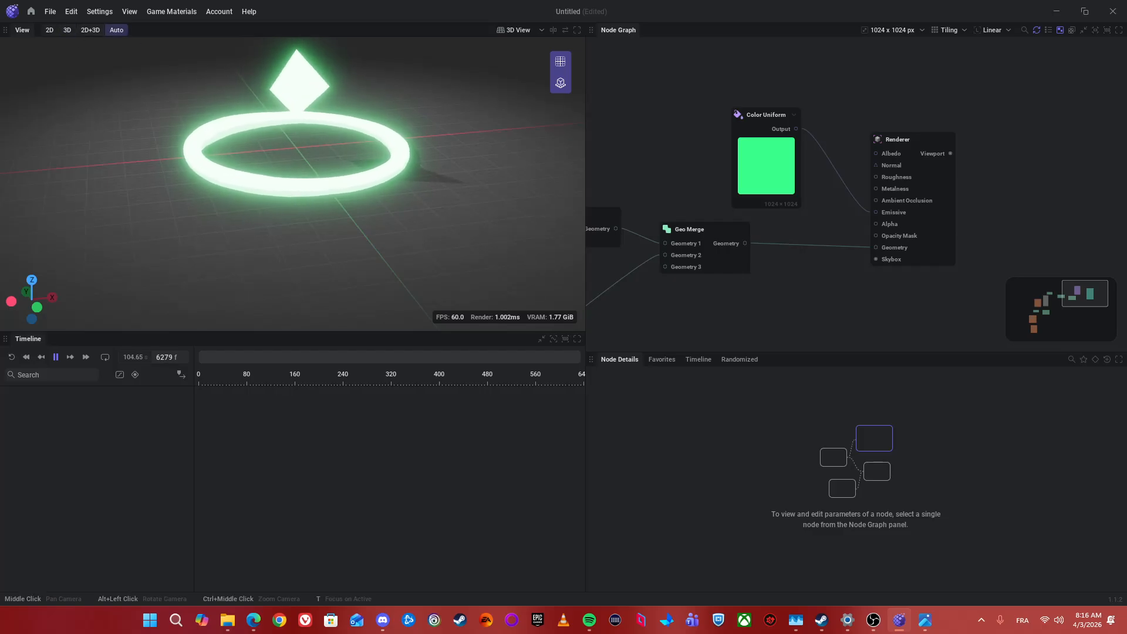
pyautogui.moveTo(375, 188); pyautogui.dragTo(582, 213)
pyautogui.scroll(-2, 906, 302)
pyautogui.scroll(5, 821, 187)
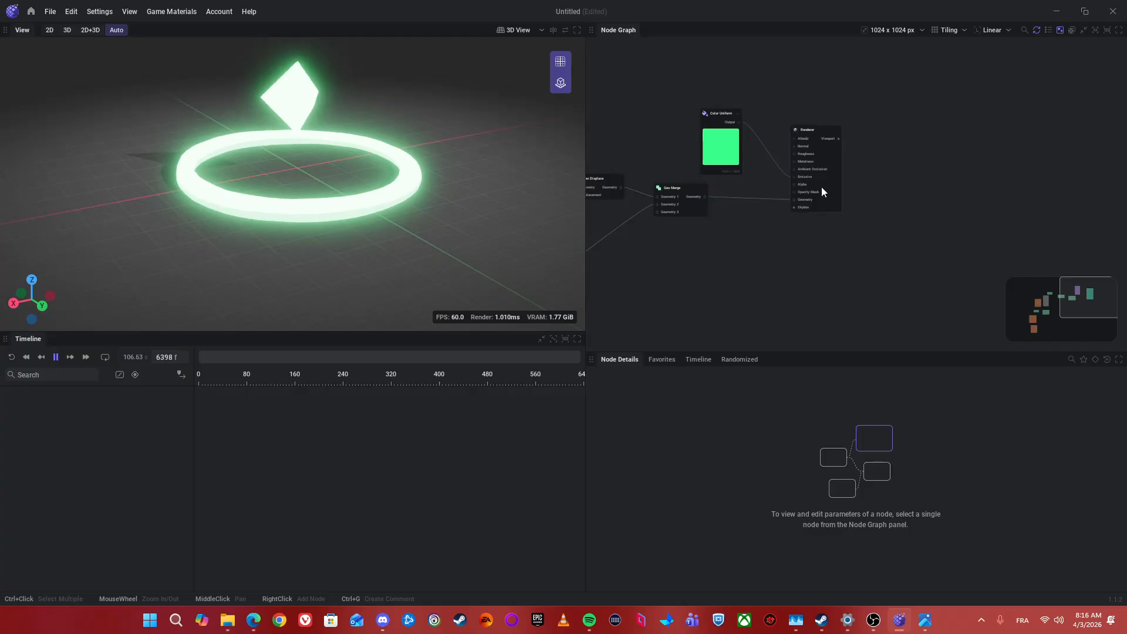
# - Select the Renderer node and hide the ground grid in the 3D view
pyautogui.click(823, 199)
pyautogui.scroll(-3, 819, 197)
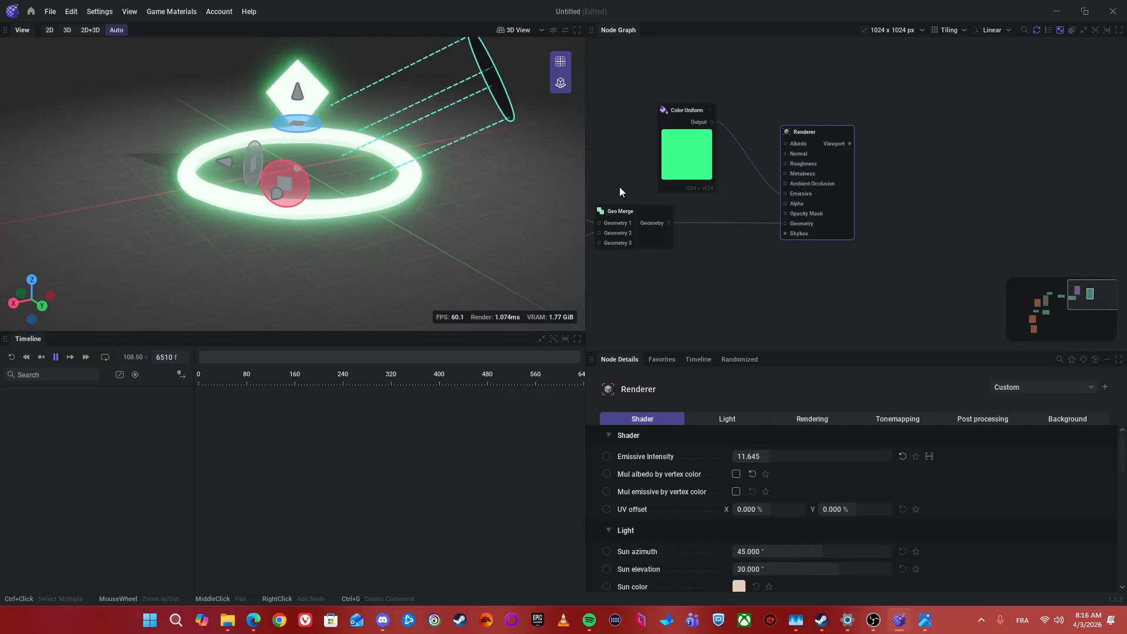
pyautogui.click(562, 62)
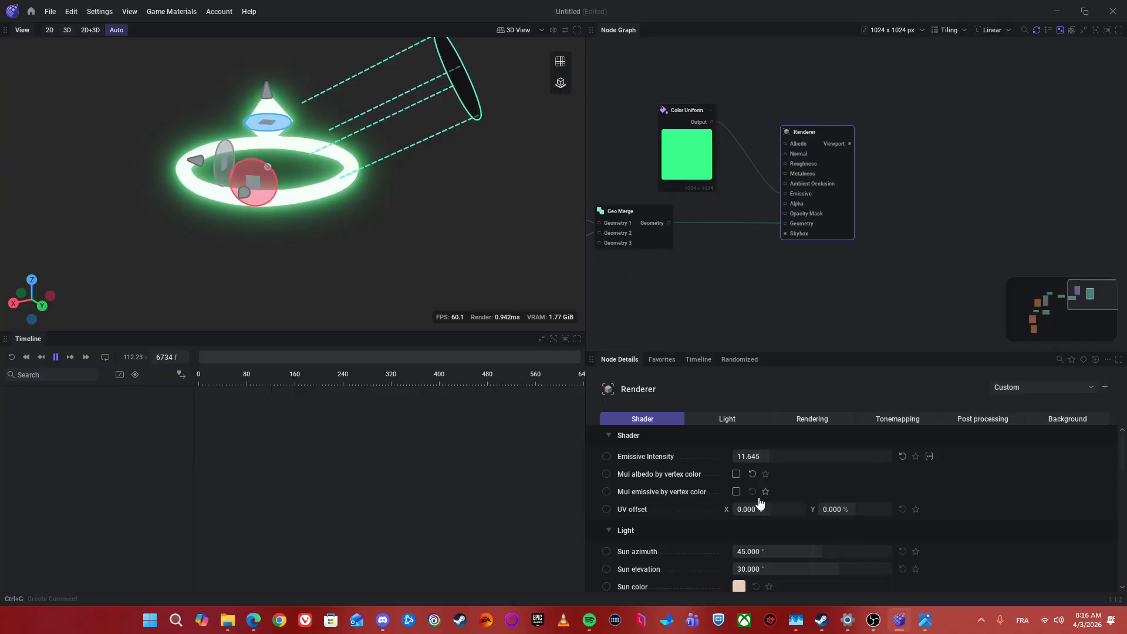
# - Set the Renderer's Background mode to Uniform Color
pyautogui.scroll(-2, 730, 525)
pyautogui.scroll(-8, 729, 524)
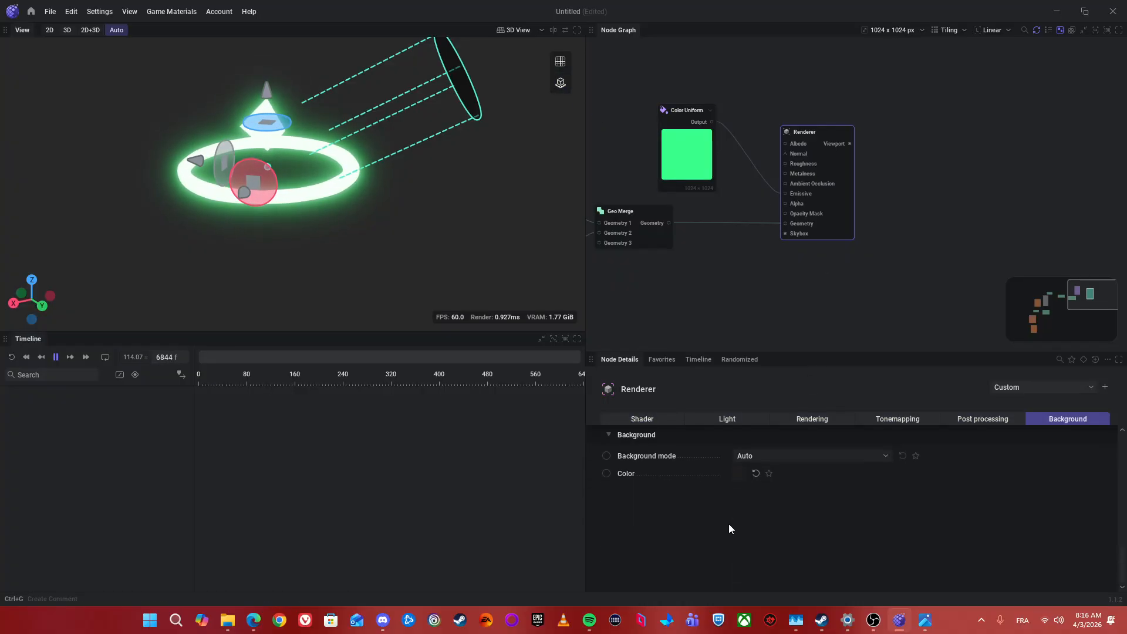
pyautogui.scroll(1, 725, 522)
pyautogui.click(759, 498)
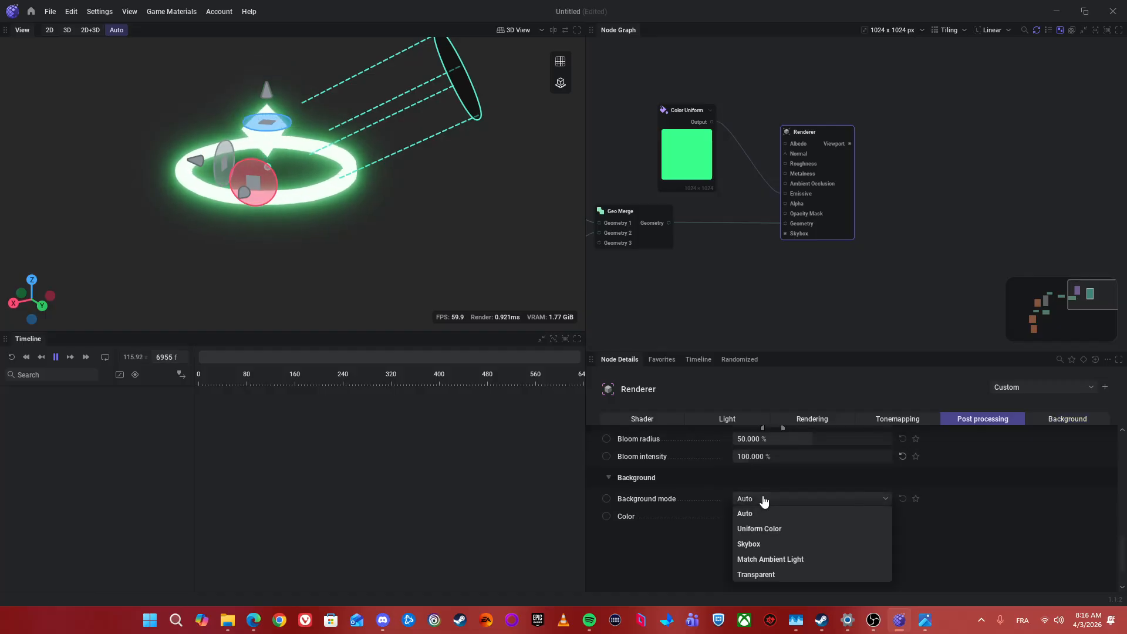
pyautogui.click(752, 530)
# - Try black (#000000) as the Renderer's background color
pyautogui.click(740, 515)
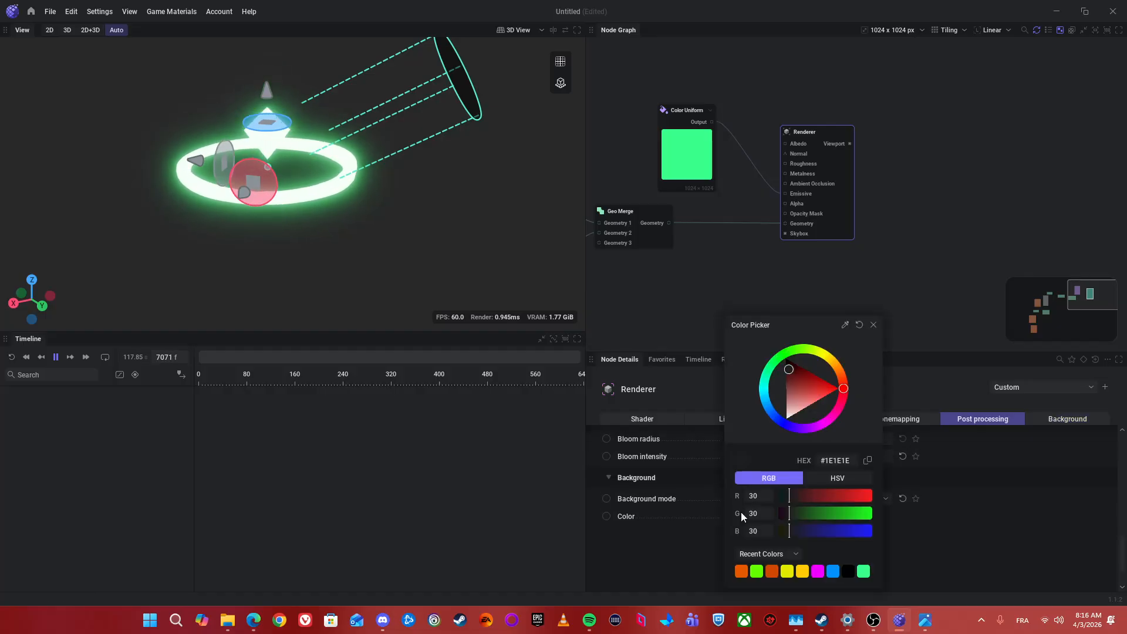
pyautogui.click(646, 499)
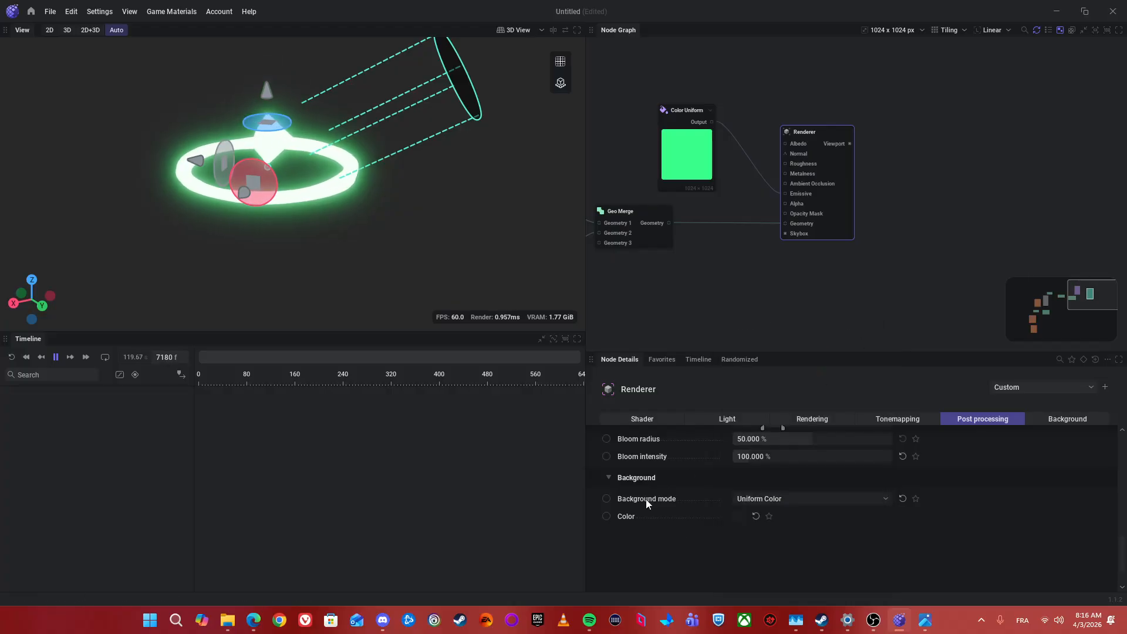
pyautogui.click(739, 516)
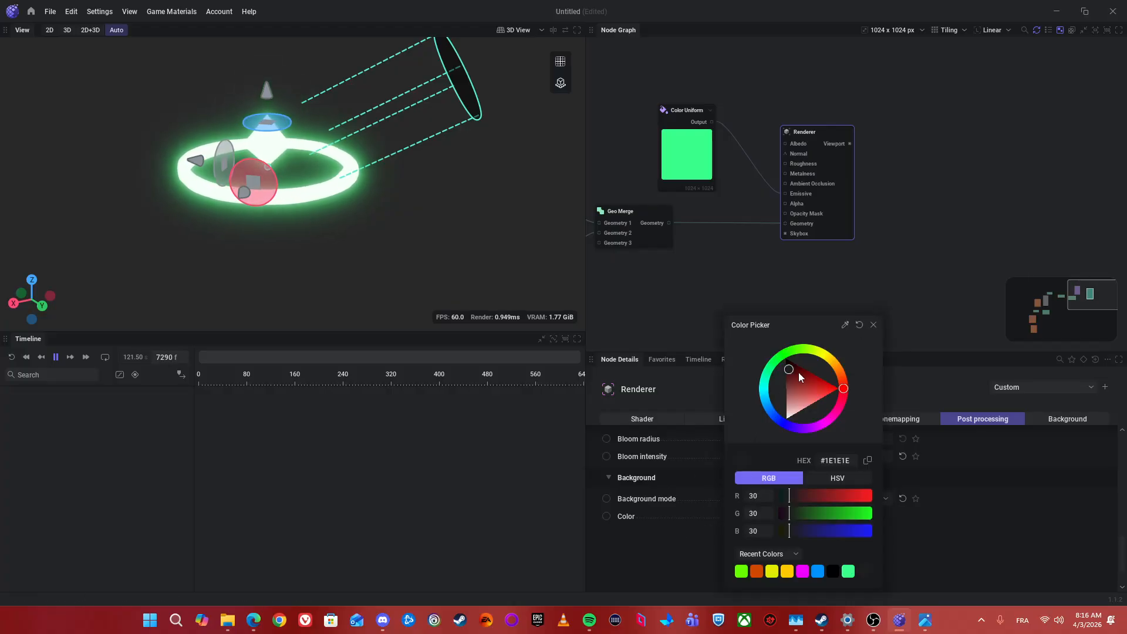
pyautogui.moveTo(798, 373); pyautogui.dragTo(779, 329)
pyautogui.click(874, 326)
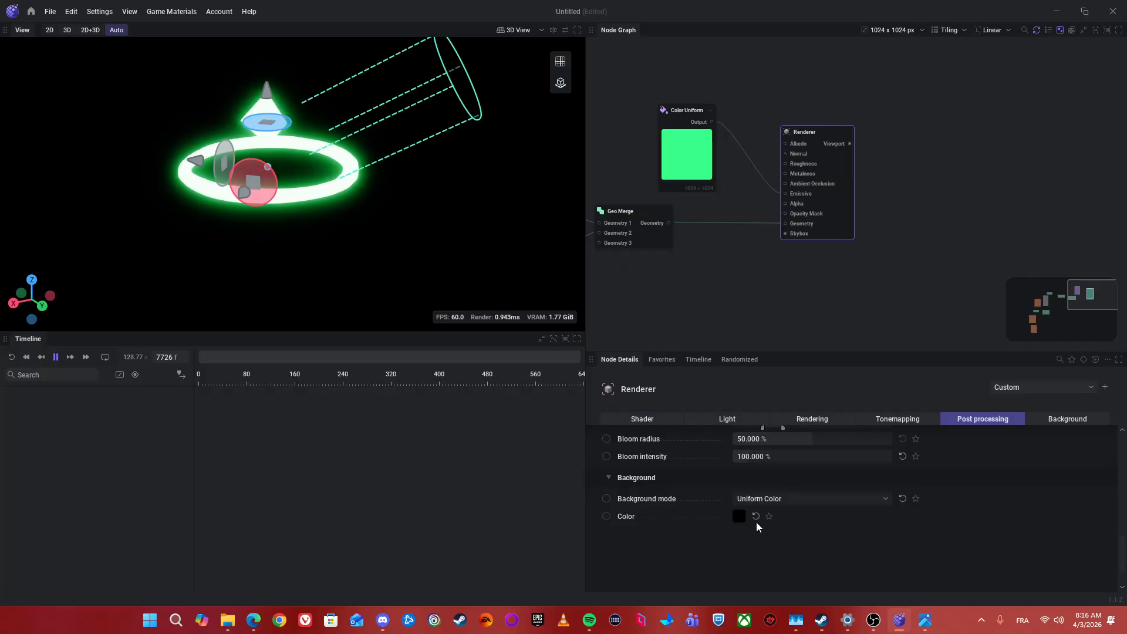
pyautogui.click(741, 516)
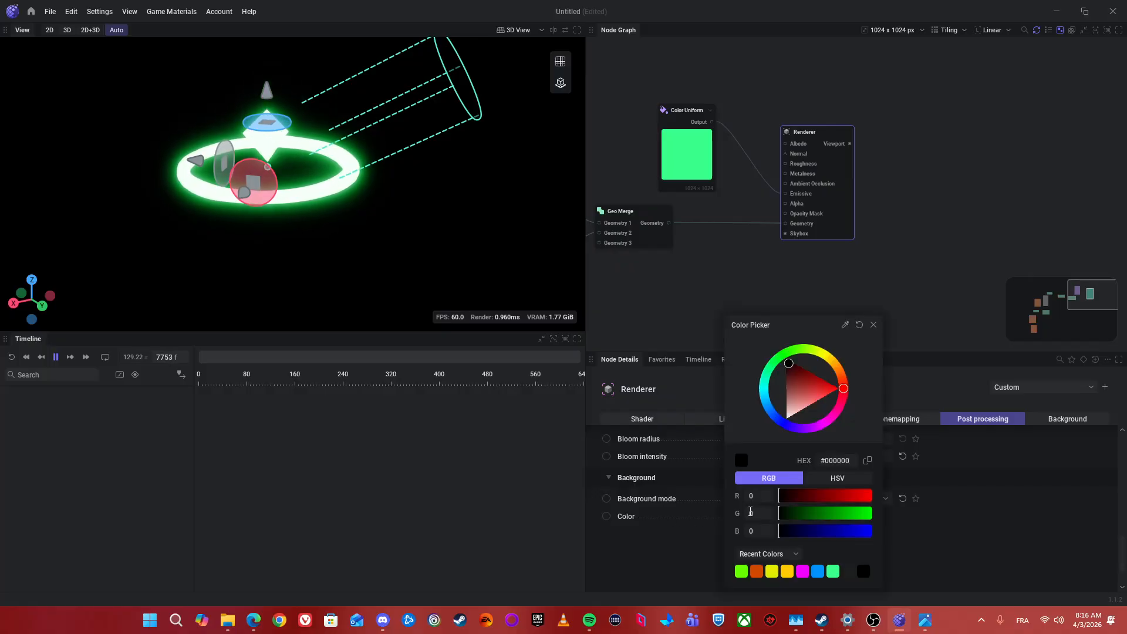
pyautogui.click(874, 327)
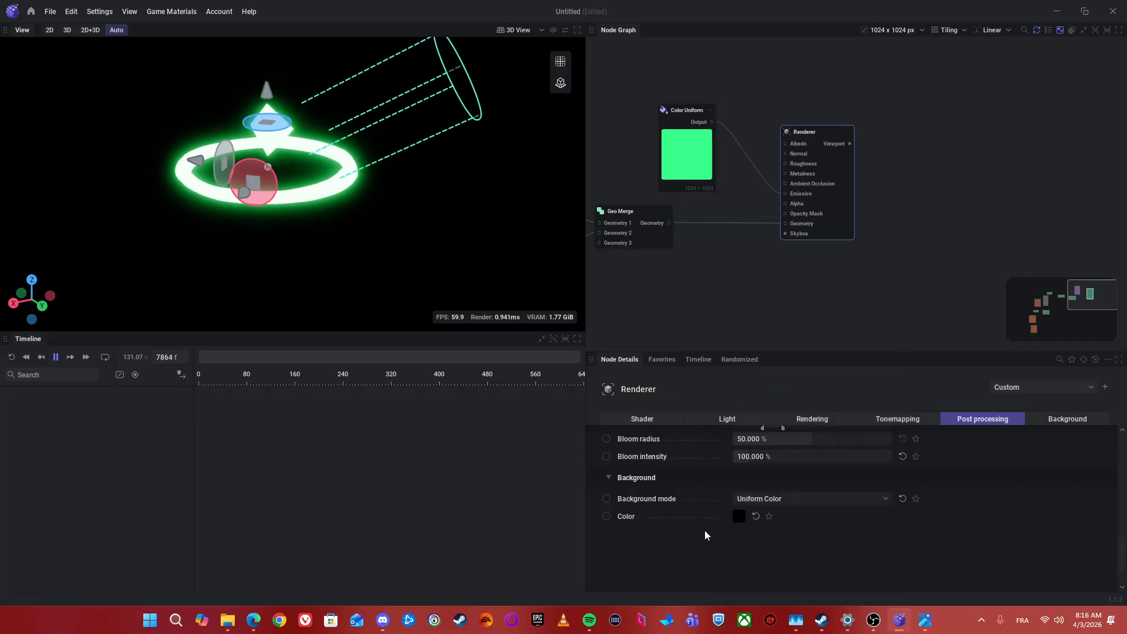
# - Reset the Renderer's background color to its default and set it back to black
pyautogui.click(756, 517)
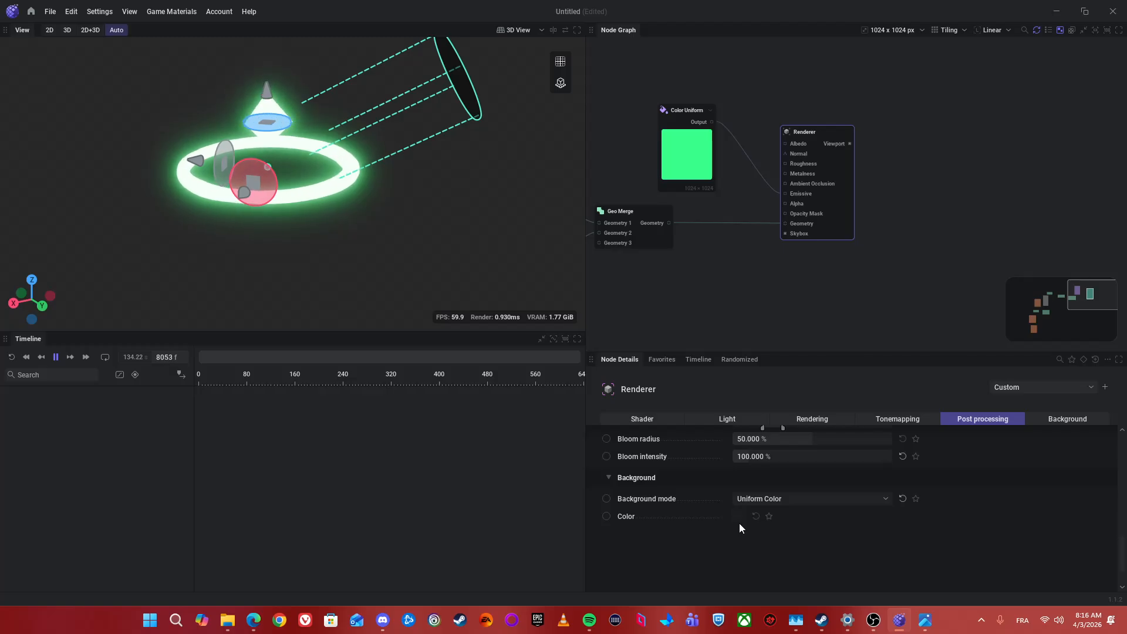
pyautogui.click(739, 517)
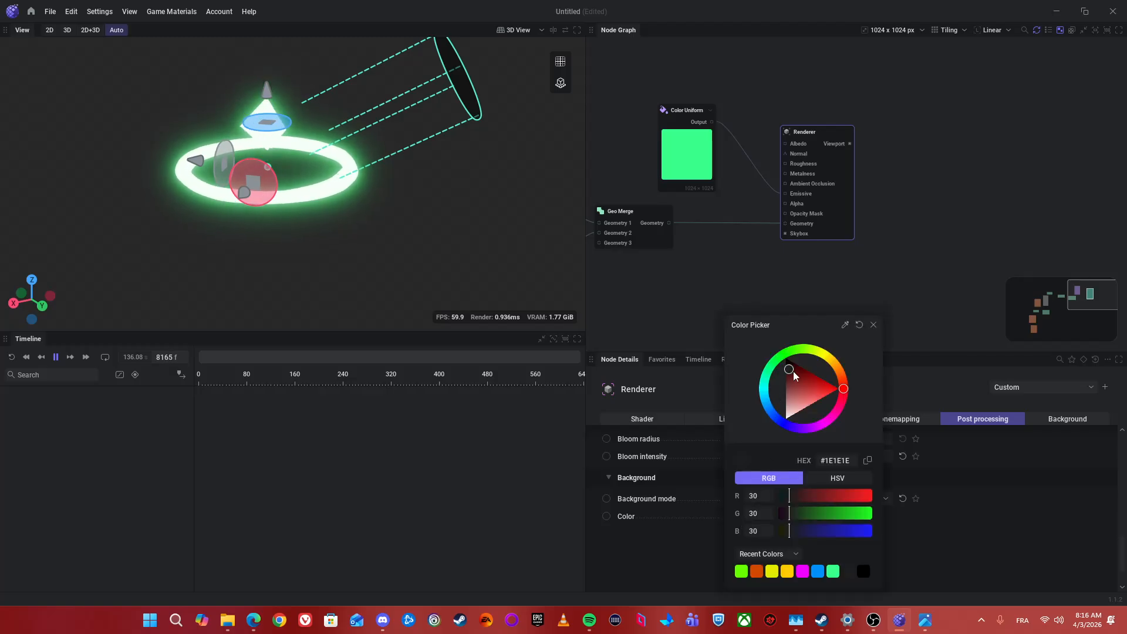
pyautogui.click(793, 375)
pyautogui.click(873, 325)
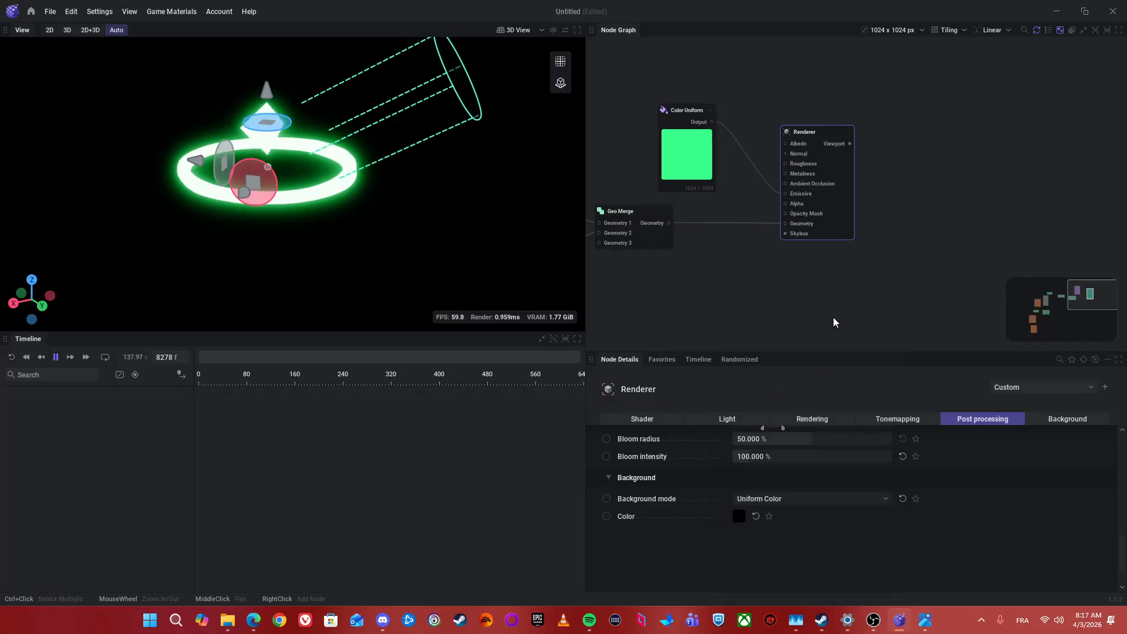
# - Orbit around the glowing shapes on black and preview the Geo Merge node's combined geometry in the 3D view
pyautogui.moveTo(394, 154); pyautogui.dragTo(449, 168)
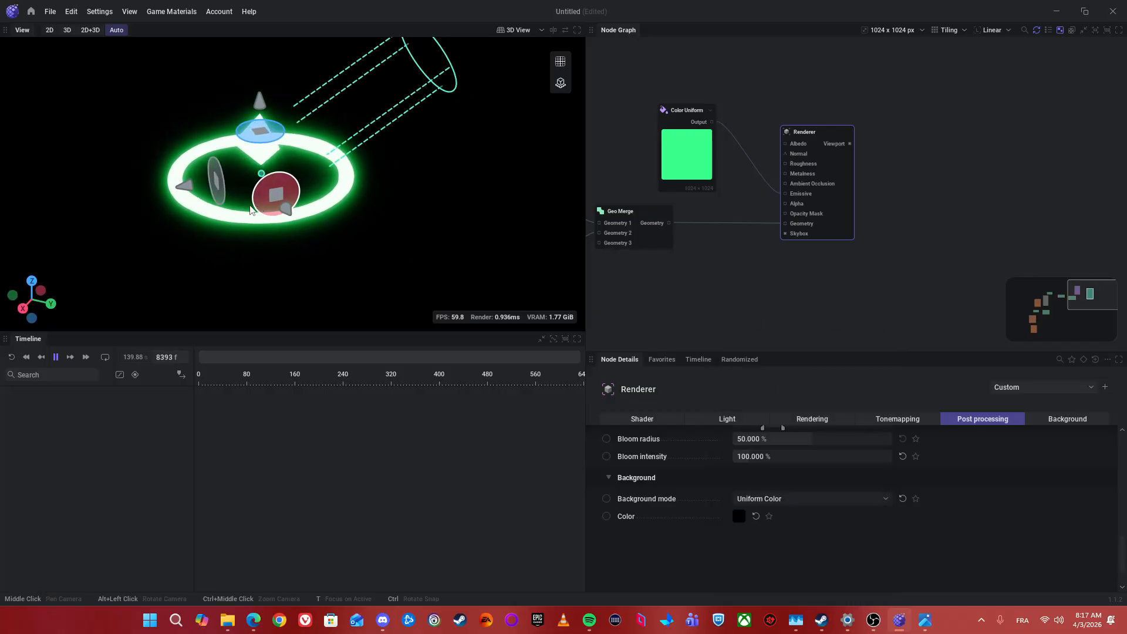
pyautogui.moveTo(250, 210)
pyautogui.mouseDown()
pyautogui.moveTo(235, 174)
pyautogui.moveTo(250, 211)
pyautogui.mouseUp()
pyautogui.scroll(-3, 853, 270)
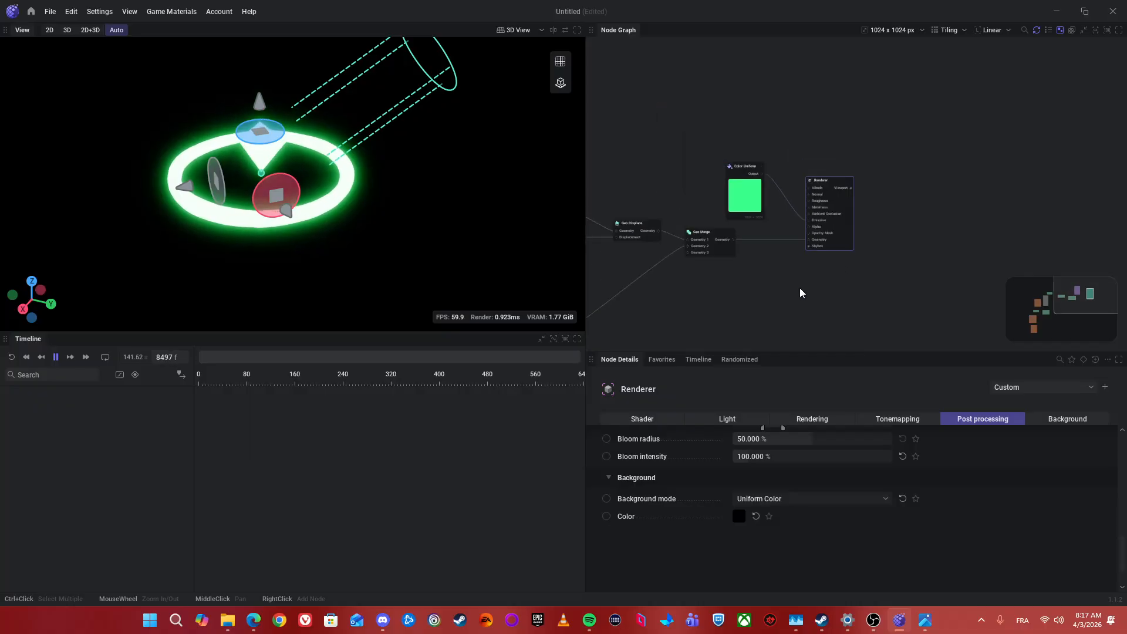
pyautogui.moveTo(749, 248); pyautogui.dragTo(798, 217)
pyautogui.moveTo(787, 85); pyautogui.dragTo(894, 84)
pyautogui.click(771, 219)
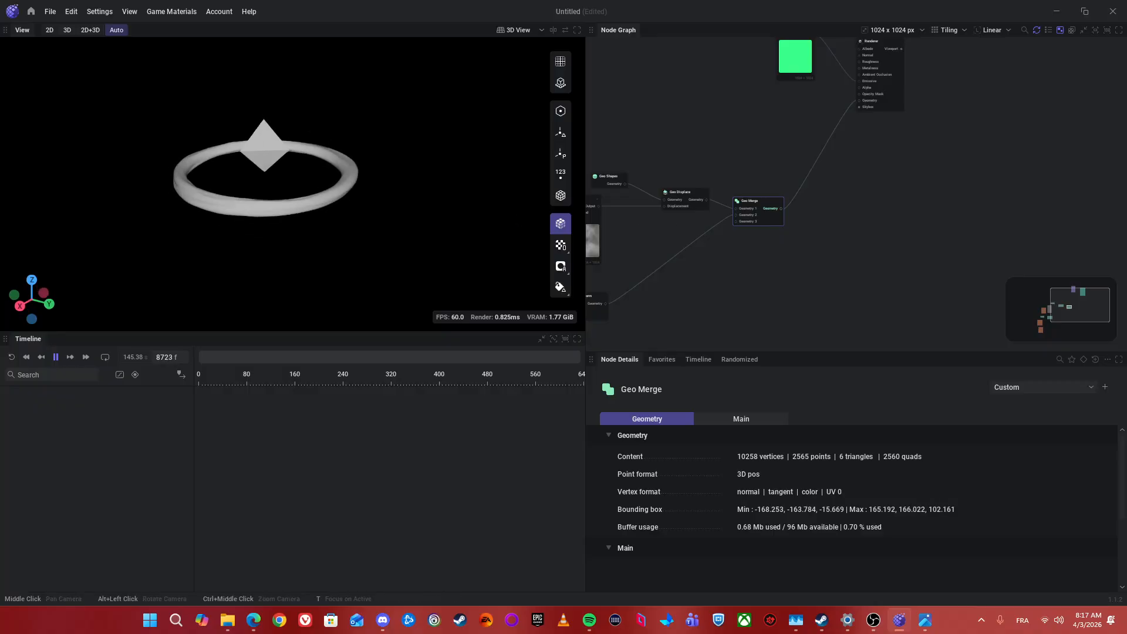
pyautogui.moveTo(282, 197); pyautogui.dragTo(252, 183)
# - Add an Export: Model node fed by Geo Merge's Geometry output and place it just beside the Geo Merge node
pyautogui.moveTo(811, 237); pyautogui.dragTo(832, 201)
pyautogui.scroll(3, 699, 232)
pyautogui.write('E')
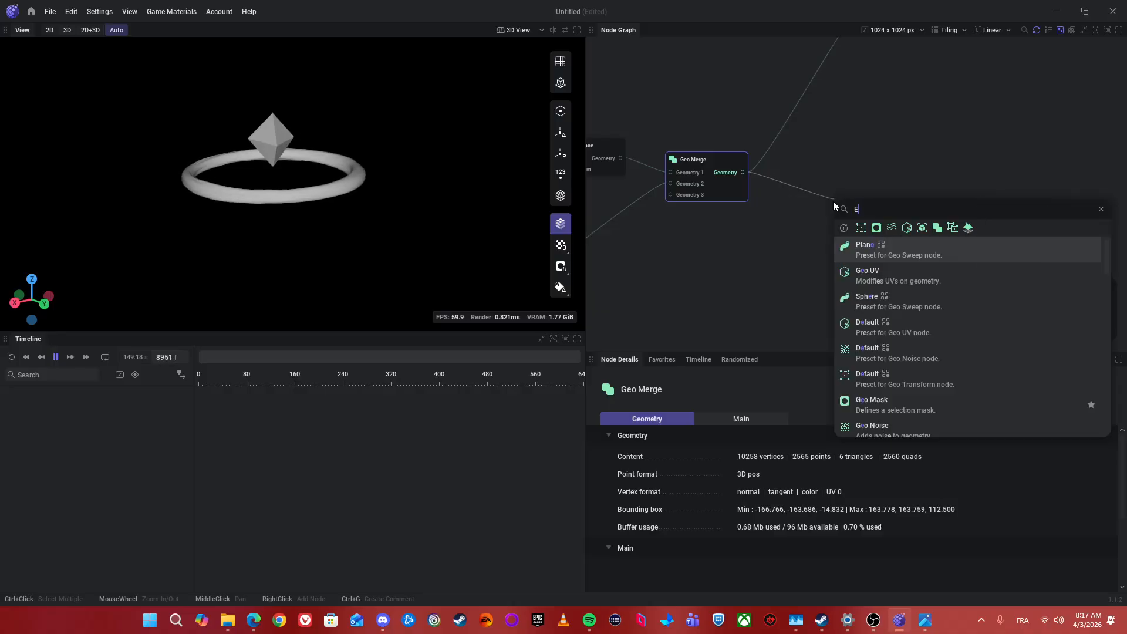
pyautogui.write('xport')
pyautogui.press('Return')
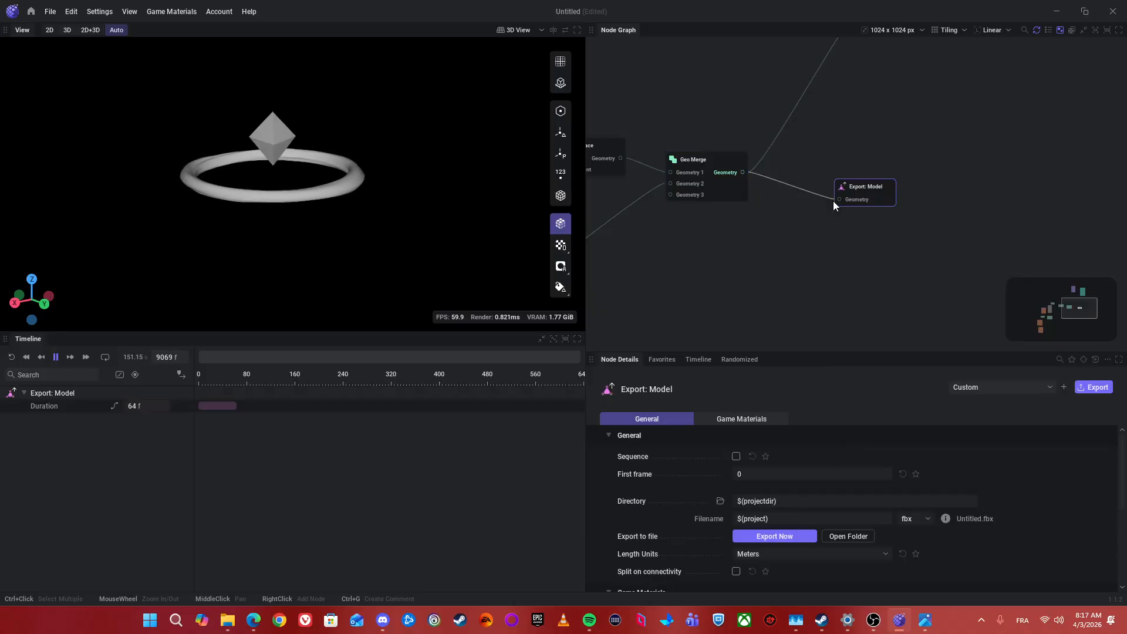
pyautogui.moveTo(877, 186); pyautogui.dragTo(829, 130)
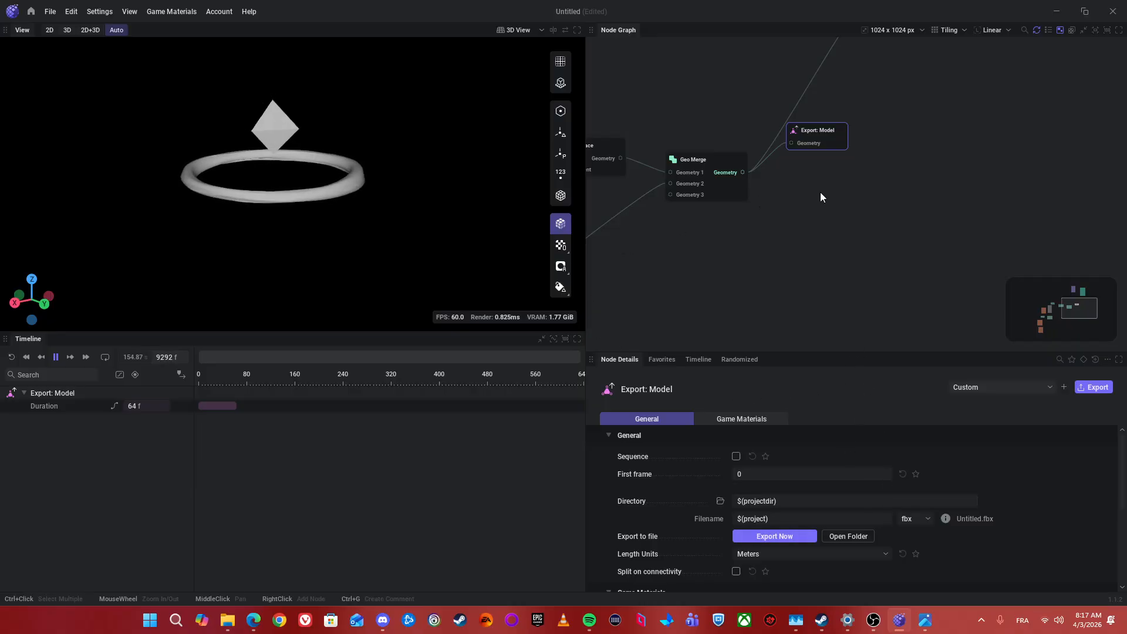
pyautogui.moveTo(831, 147); pyautogui.dragTo(836, 182)
# - Examine the Length Units options of the Export: Model node without changing the unit
pyautogui.moveTo(438, 251); pyautogui.dragTo(424, 266)
pyautogui.moveTo(802, 284); pyautogui.dragTo(753, 210)
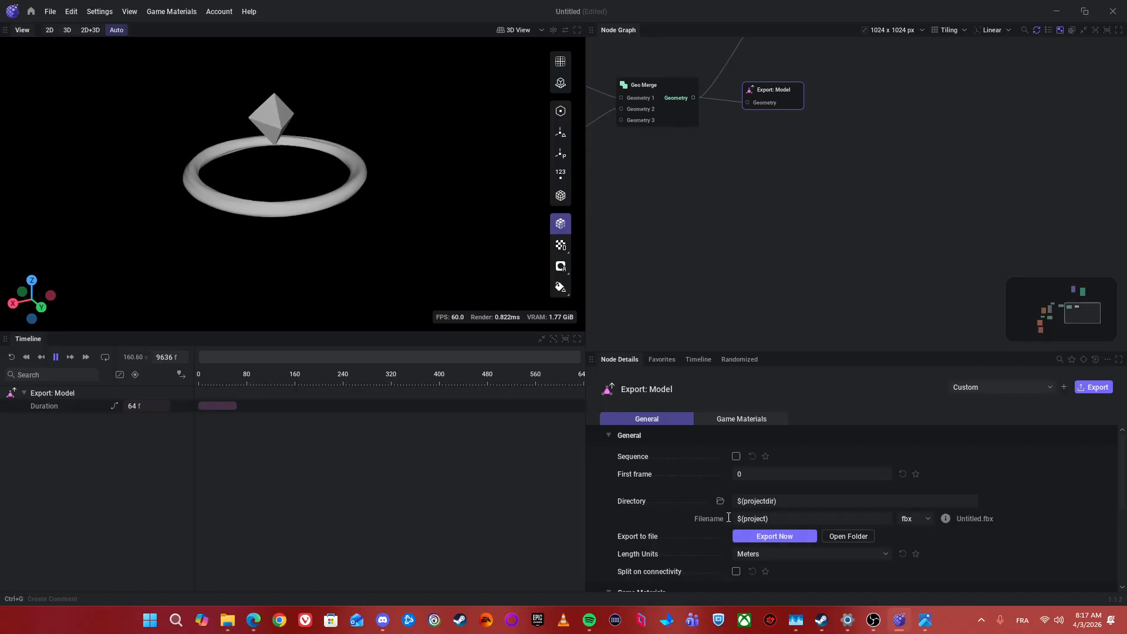
pyautogui.click(763, 554)
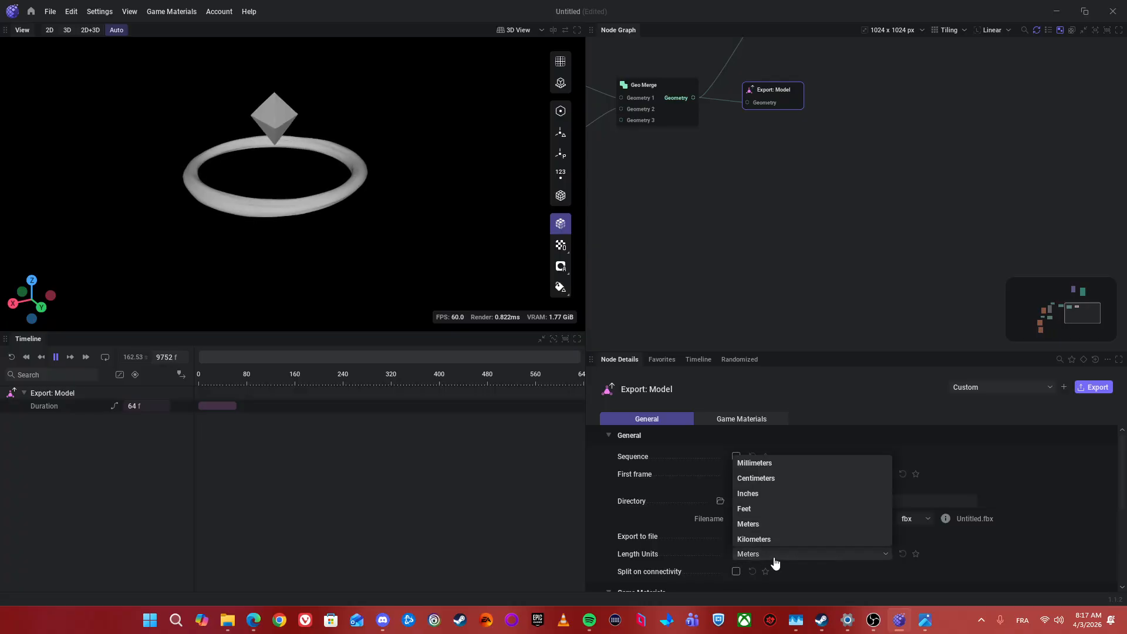
pyautogui.click(774, 559)
pyautogui.click(778, 561)
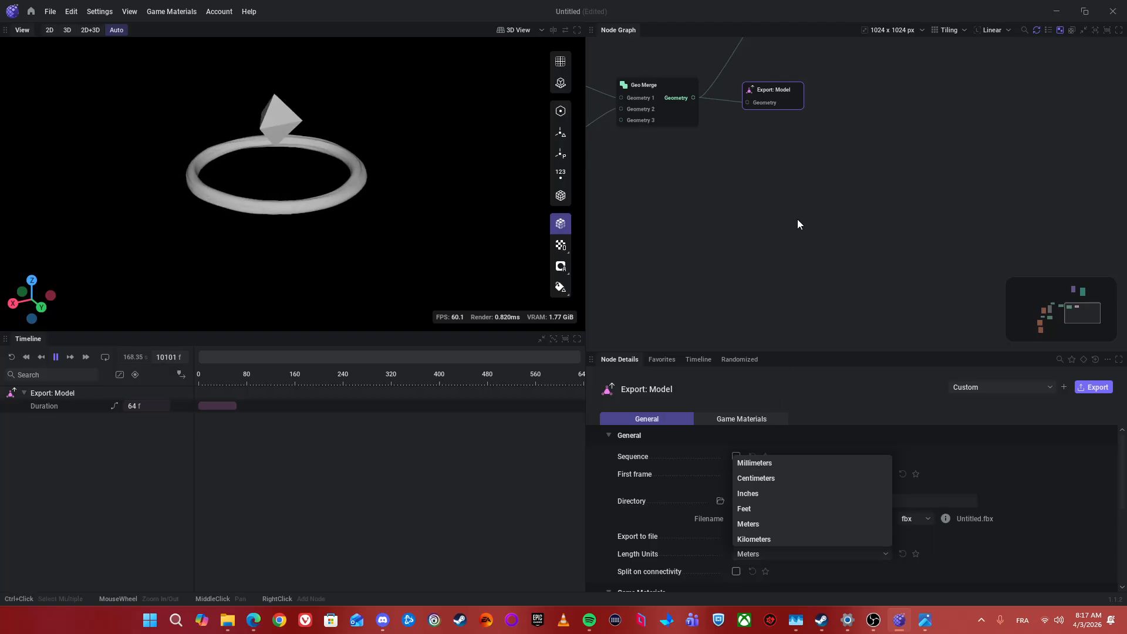
pyautogui.moveTo(797, 221); pyautogui.dragTo(833, 306)
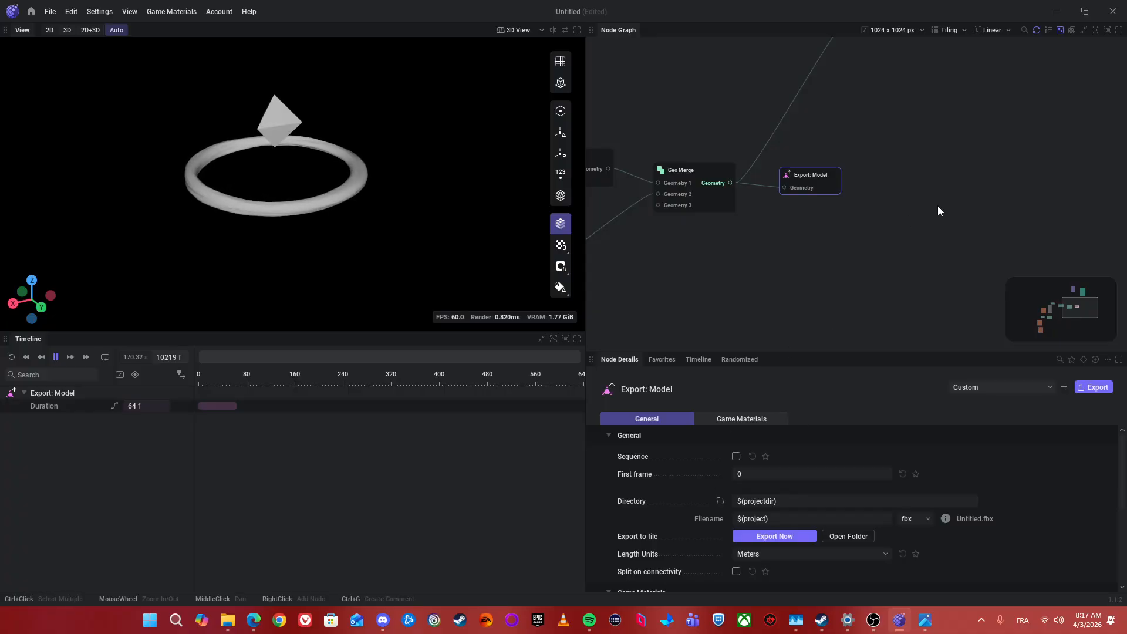
# - Look over the node graph from the Renderer and Export: Model nodes down to the animation modulators
pyautogui.scroll(-1, 918, 209)
pyautogui.moveTo(918, 209); pyautogui.dragTo(861, 266)
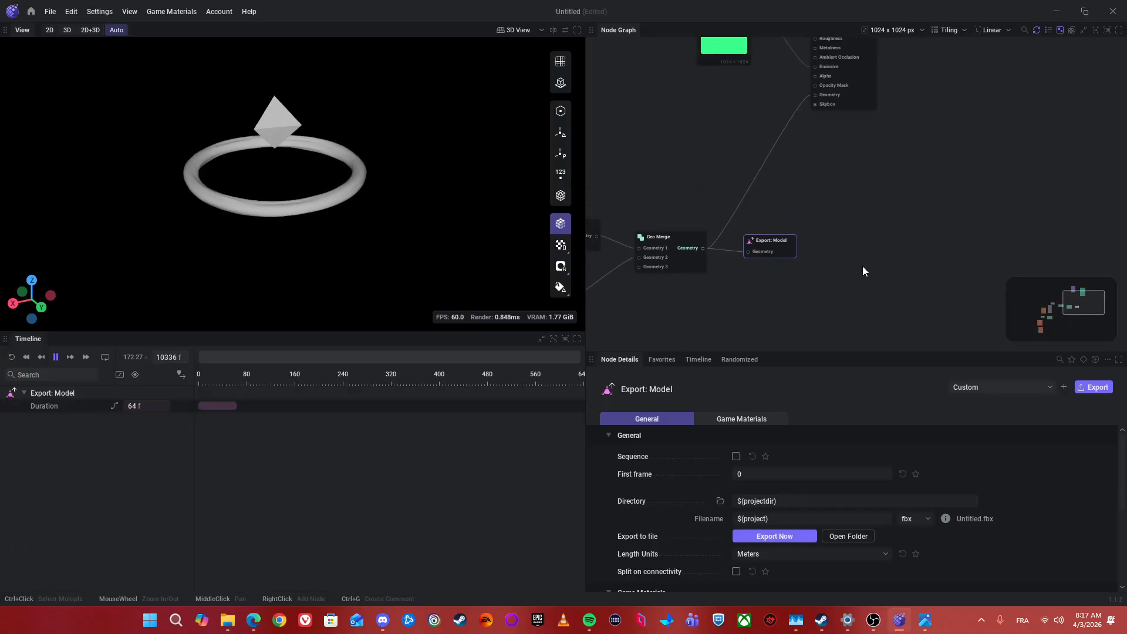
pyautogui.scroll(-1, 765, 282)
pyautogui.moveTo(765, 282); pyautogui.dragTo(828, 220)
pyautogui.scroll(-1, 927, 187)
pyautogui.moveTo(927, 187); pyautogui.dragTo(1043, 159)
pyautogui.click(874, 288)
pyautogui.moveTo(875, 288); pyautogui.dragTo(853, 160)
pyautogui.scroll(-1, 877, 249)
pyautogui.moveTo(777, 222); pyautogui.dragTo(808, 163)
# - Search the available nodes for "Geo", clear the search and browse the list of Geometry nodes
pyautogui.rightClick(793, 191)
pyautogui.write('Geo')
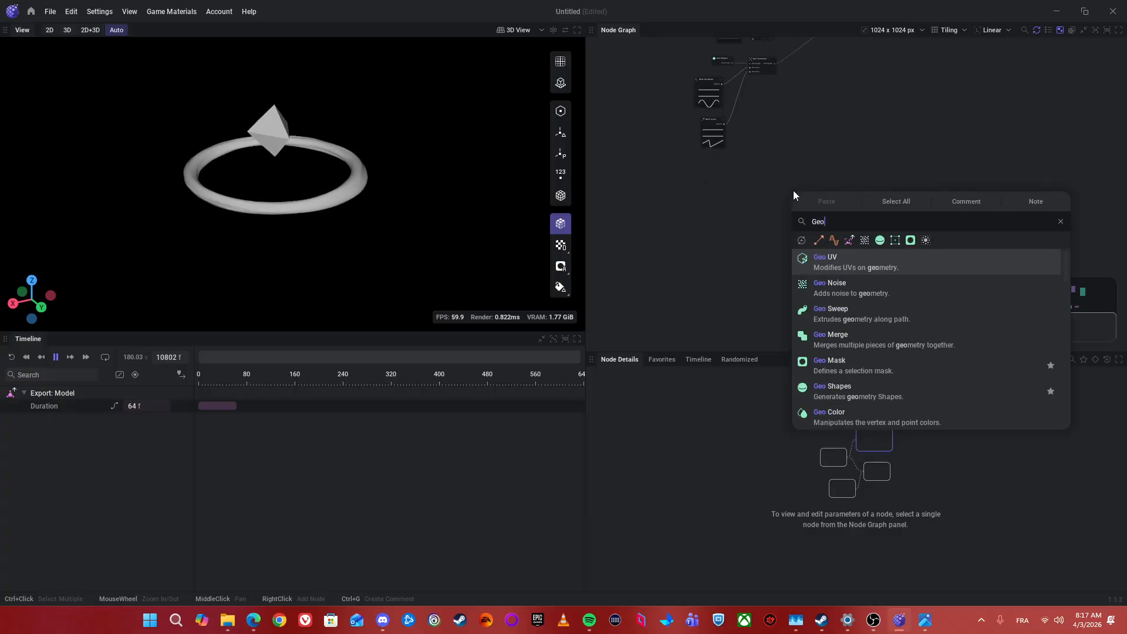
pyautogui.press('BackSpace')
pyautogui.press('BackSpace')
pyautogui.press('BackSpace')
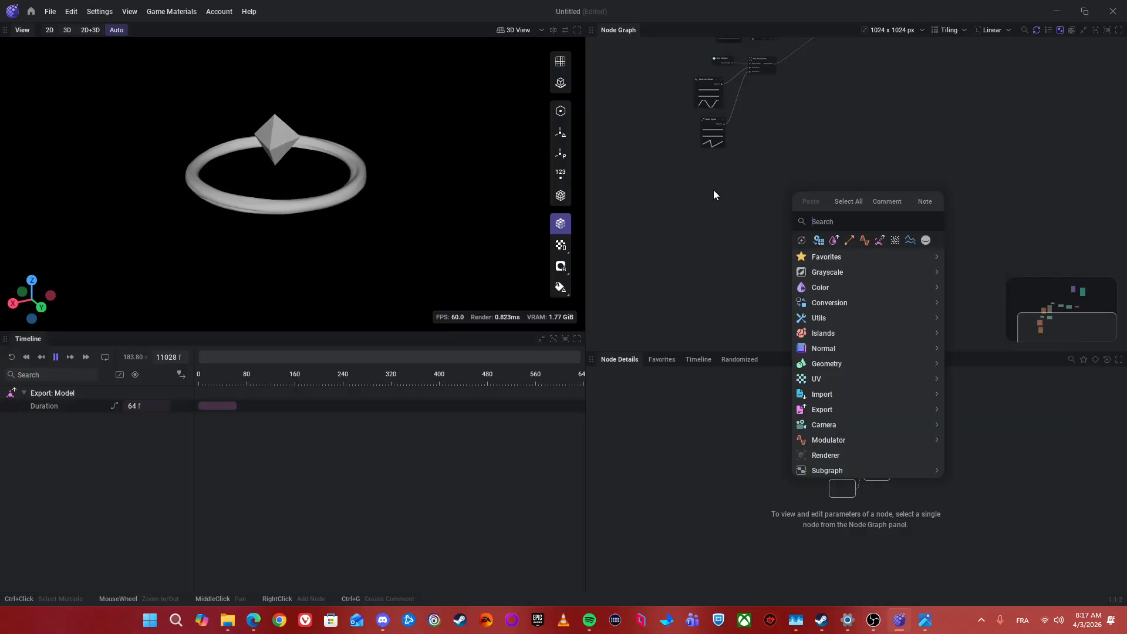
pyautogui.moveTo(802, 274)
pyautogui.moveTo(824, 365)
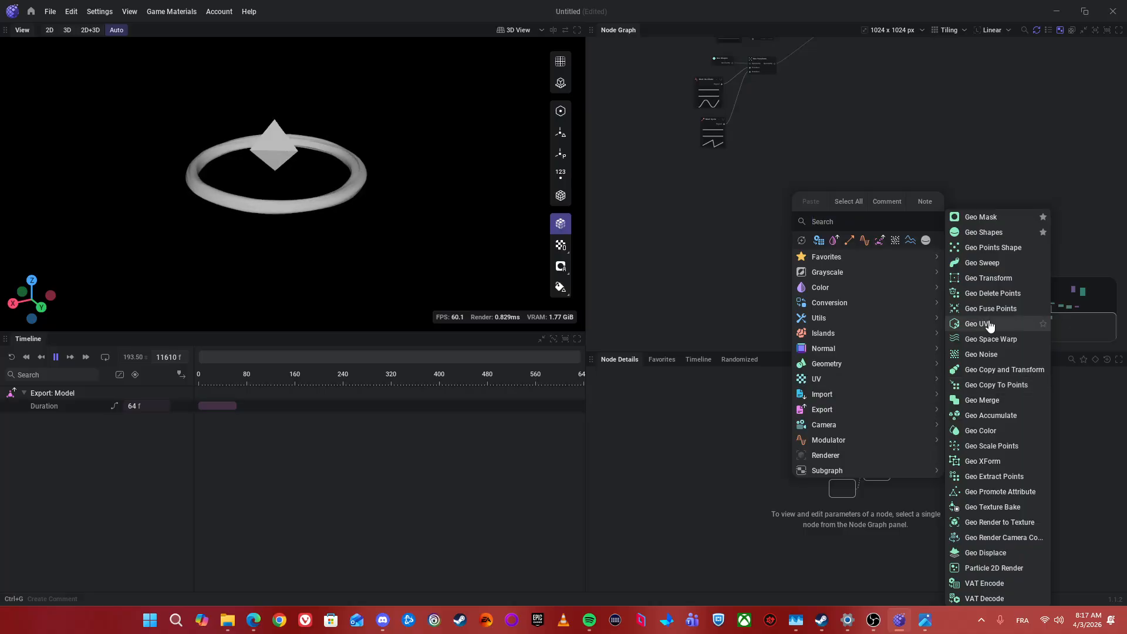
# - Close the node list and review the complete node graph in one overview
pyautogui.moveTo(974, 122); pyautogui.dragTo(860, 252)
pyautogui.scroll(-3, 862, 248)
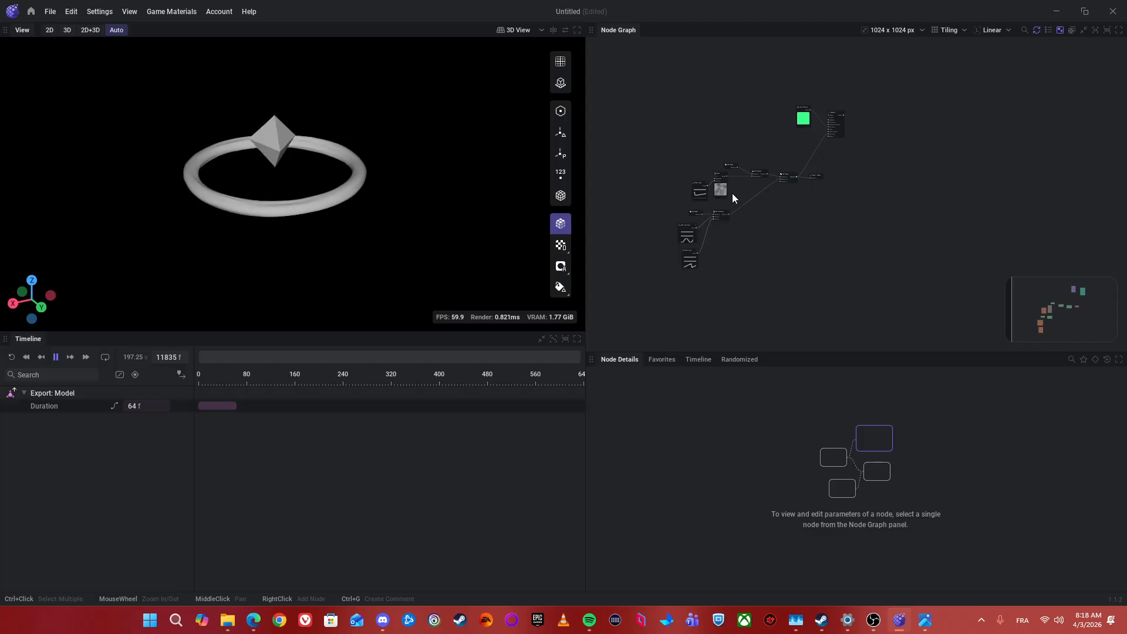
pyautogui.moveTo(760, 141); pyautogui.dragTo(788, 120)
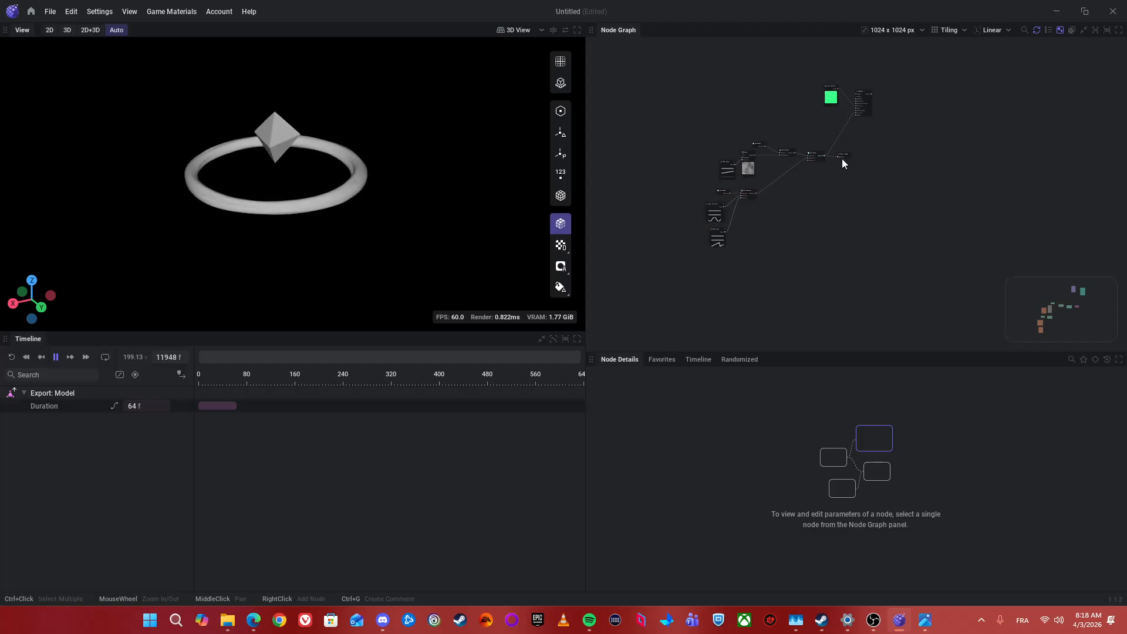